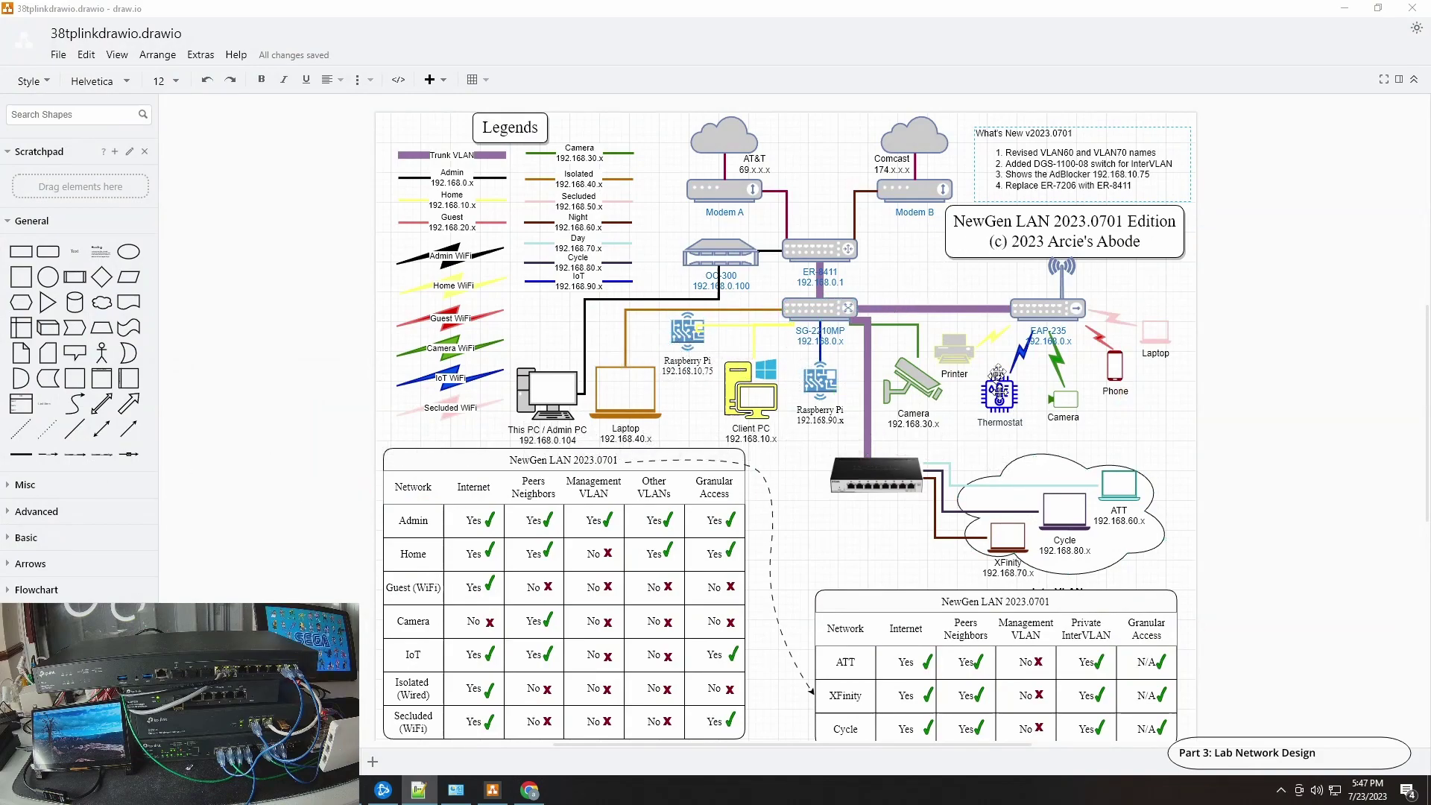
Step: Select the Raspberry Pi device at 192.168.10.75 in the Devices list
left_click(684, 341)
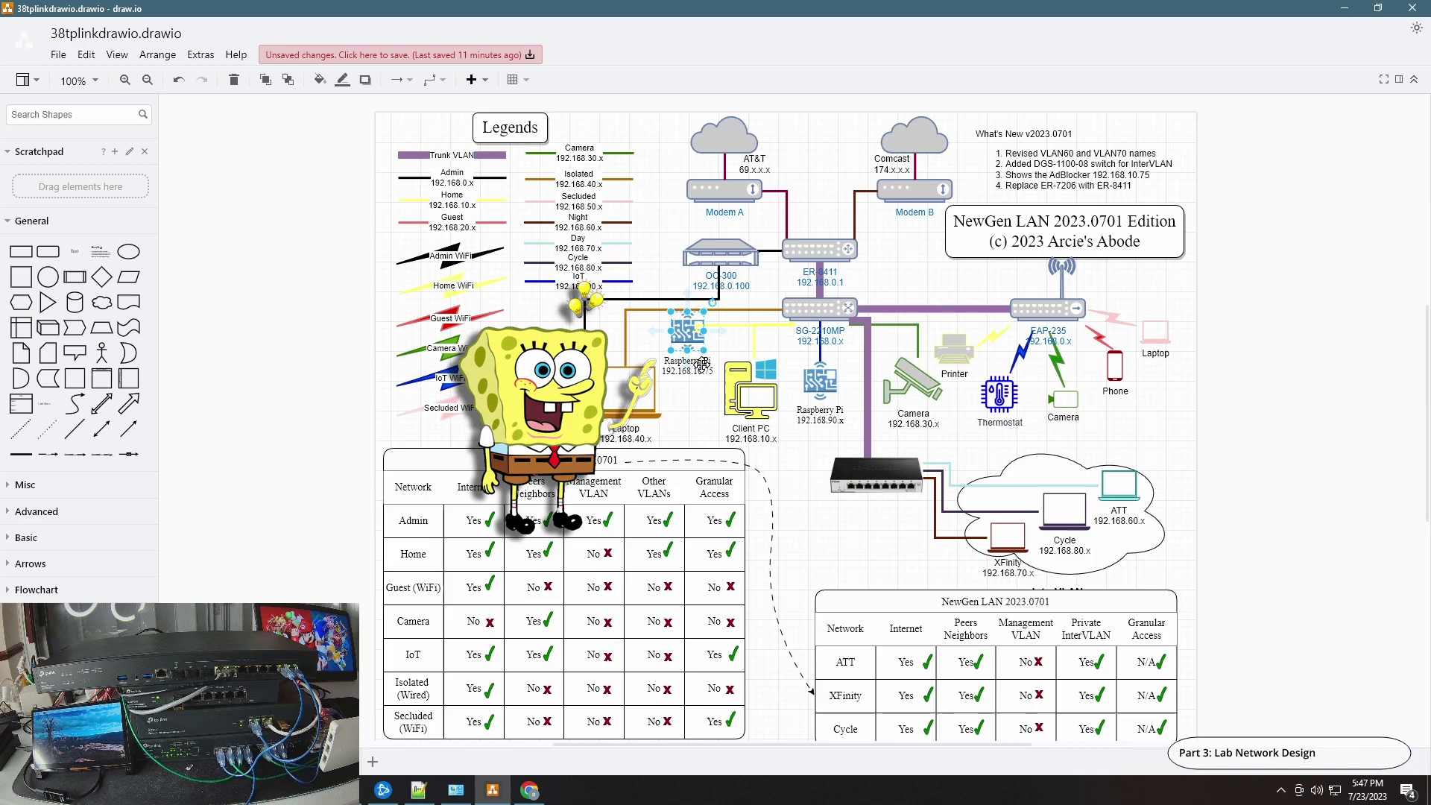
mouse_move(690, 353)
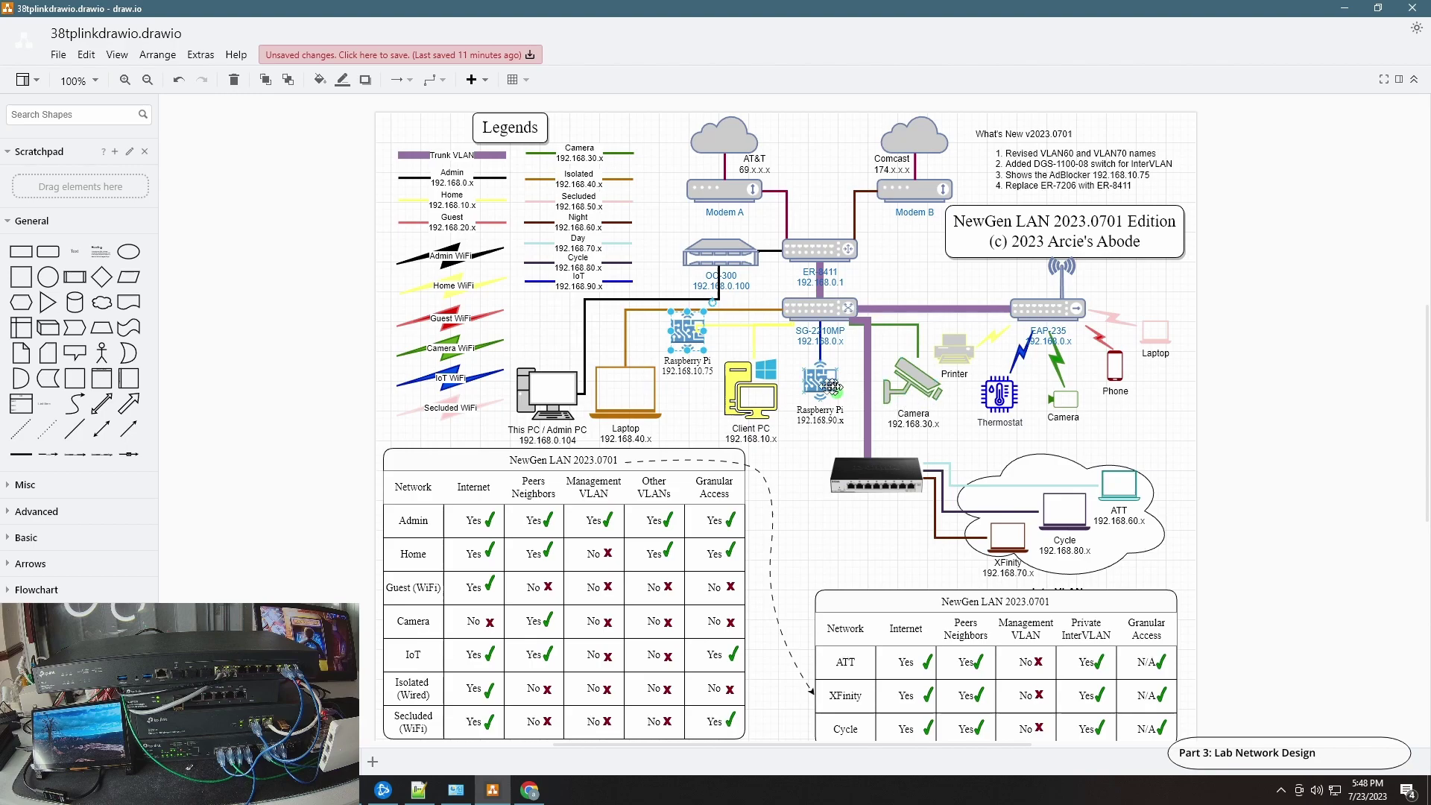
mouse_move(771, 358)
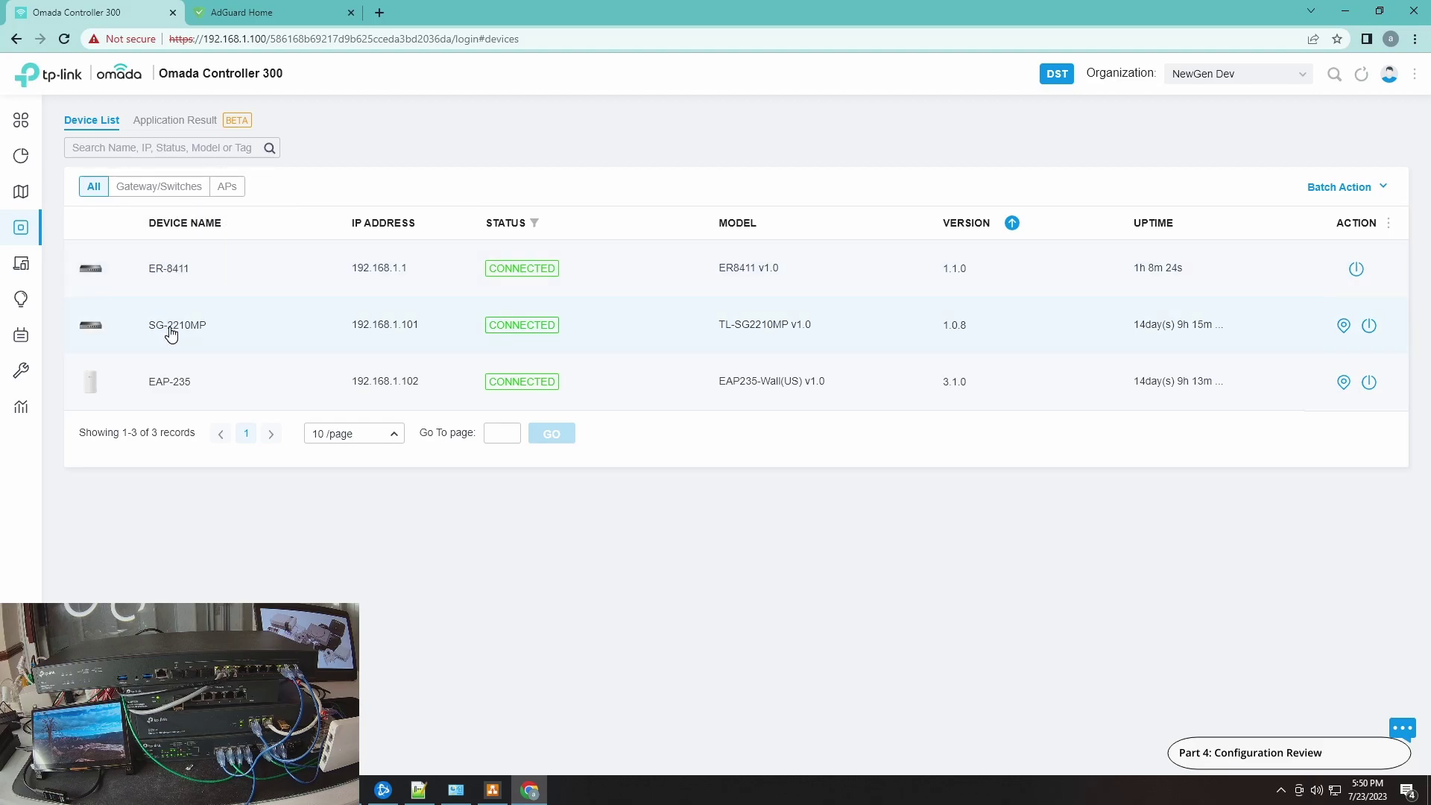
Step: Review the SG-2210MP switch's port list, scrolling through the port table
left_click(211, 335)
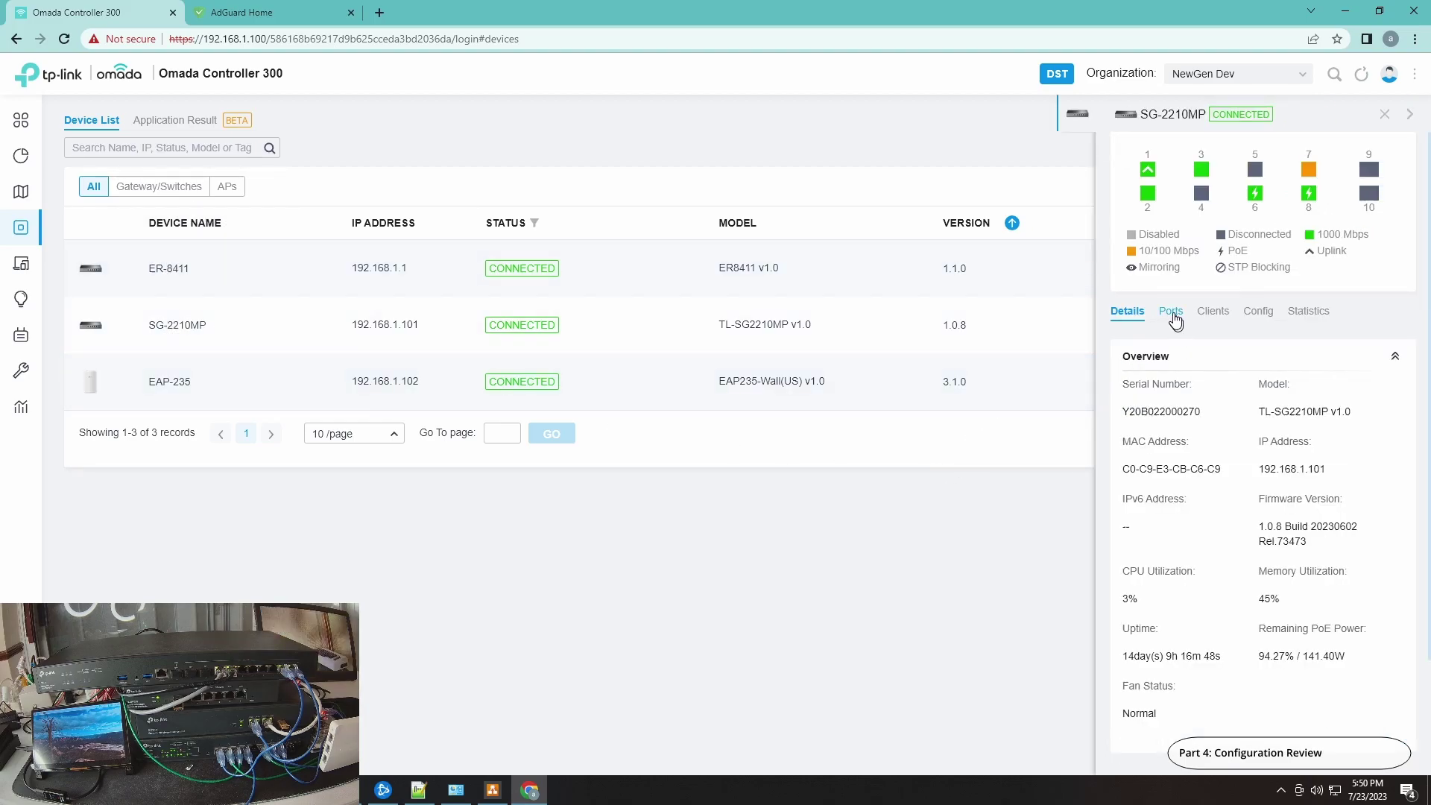
left_click(1195, 331)
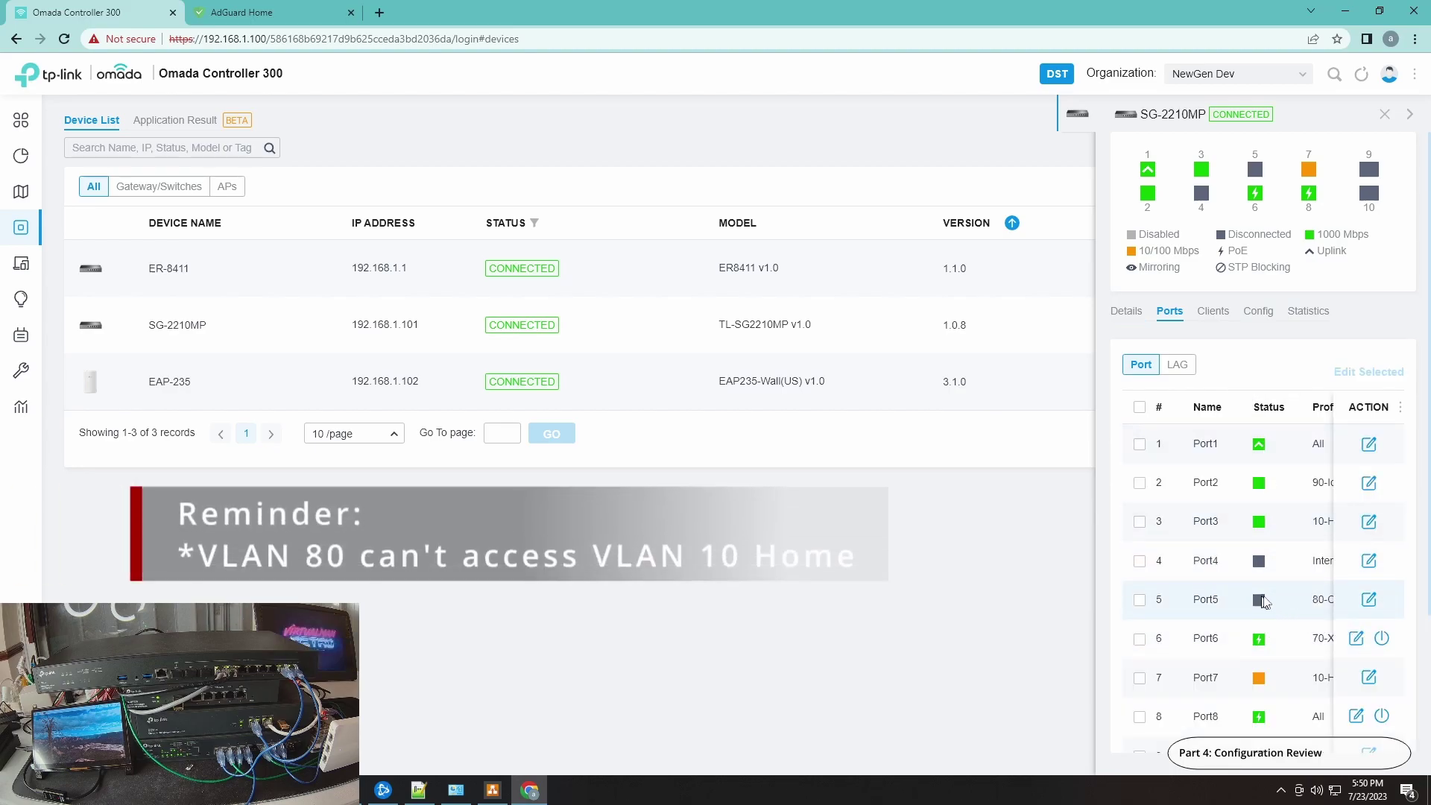
scroll(1316, 638, "down", 2)
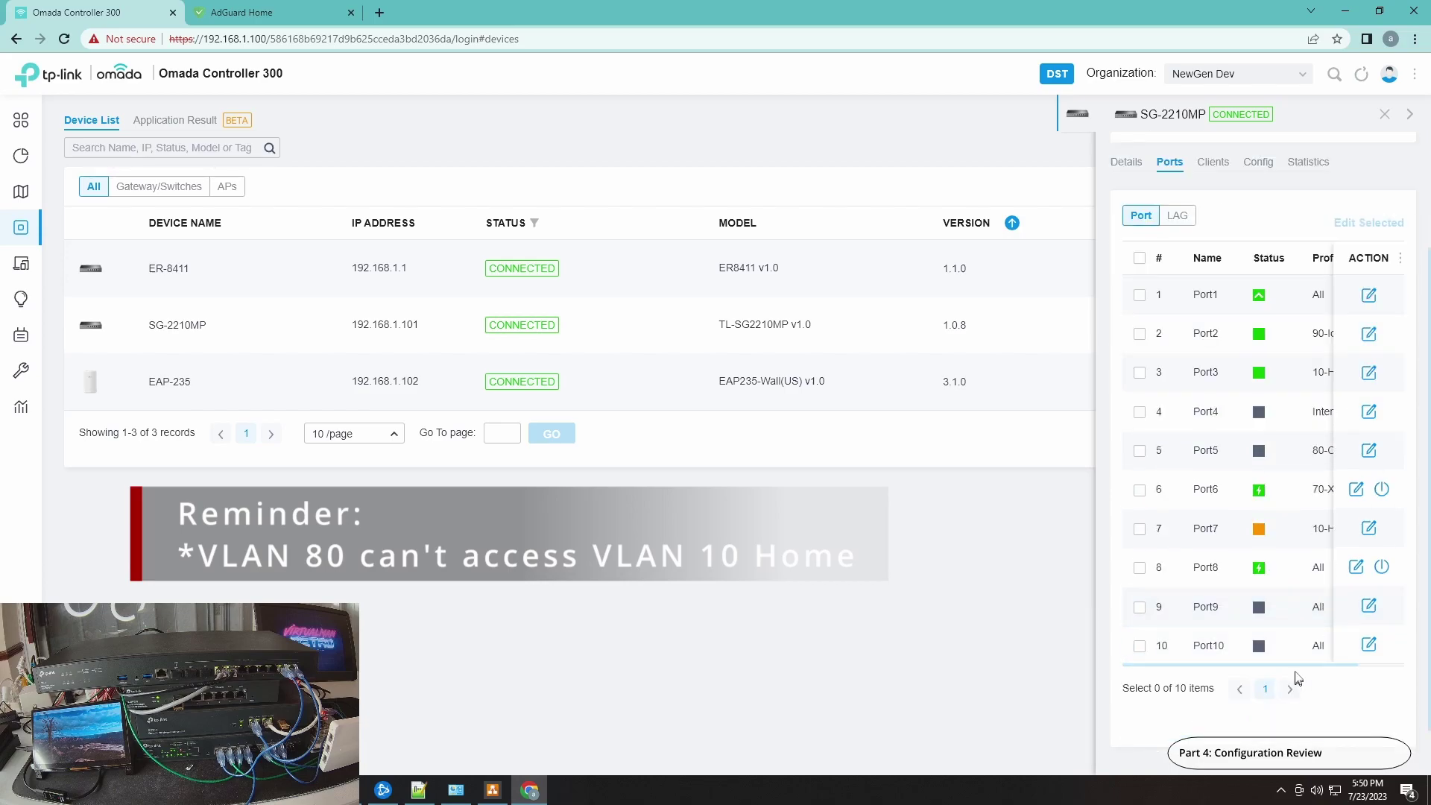
left_click_drag(1303, 665, 1190, 665)
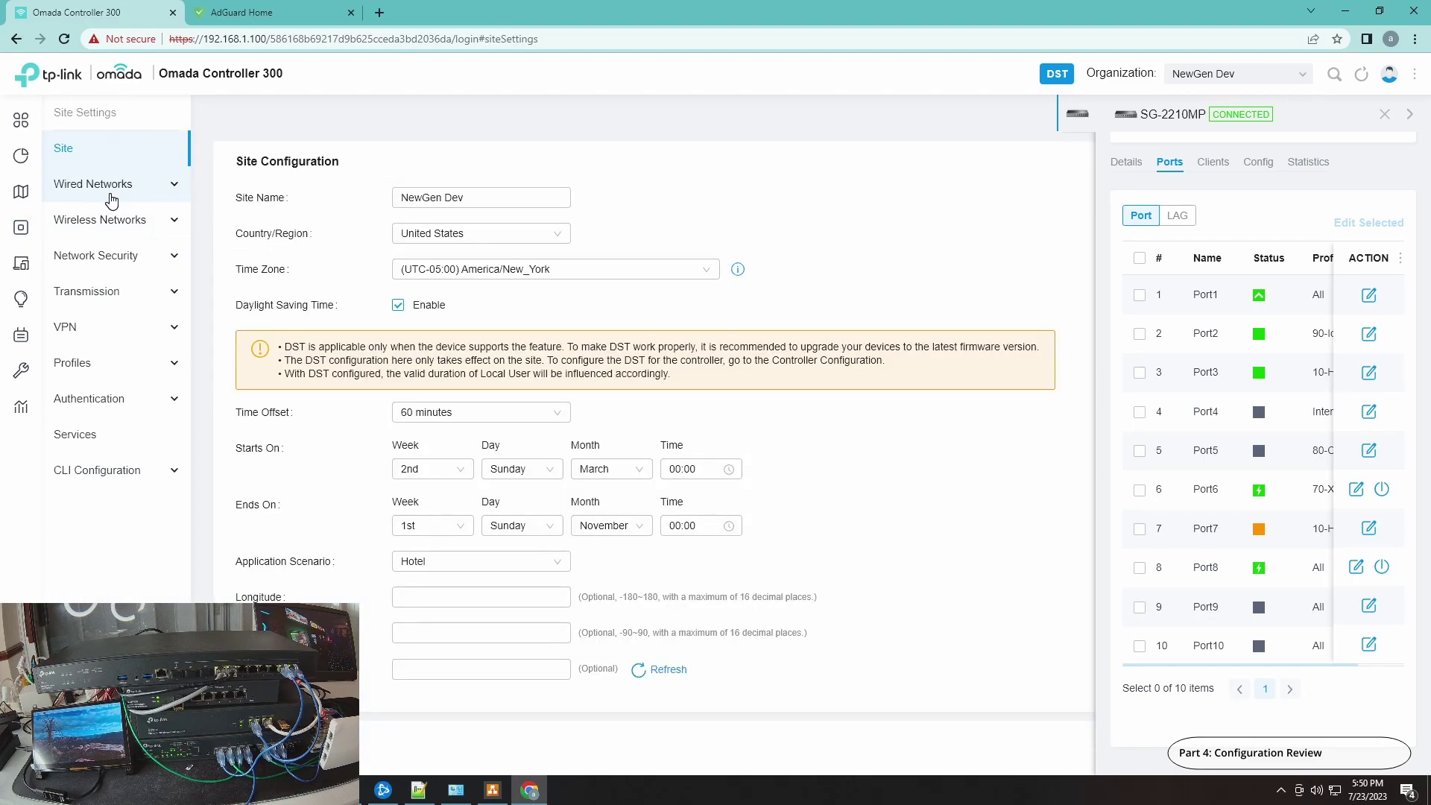
Step: Set the 10-Home LAN's DNS server to Manual 192.168.10.75 and save it
left_click(112, 195)
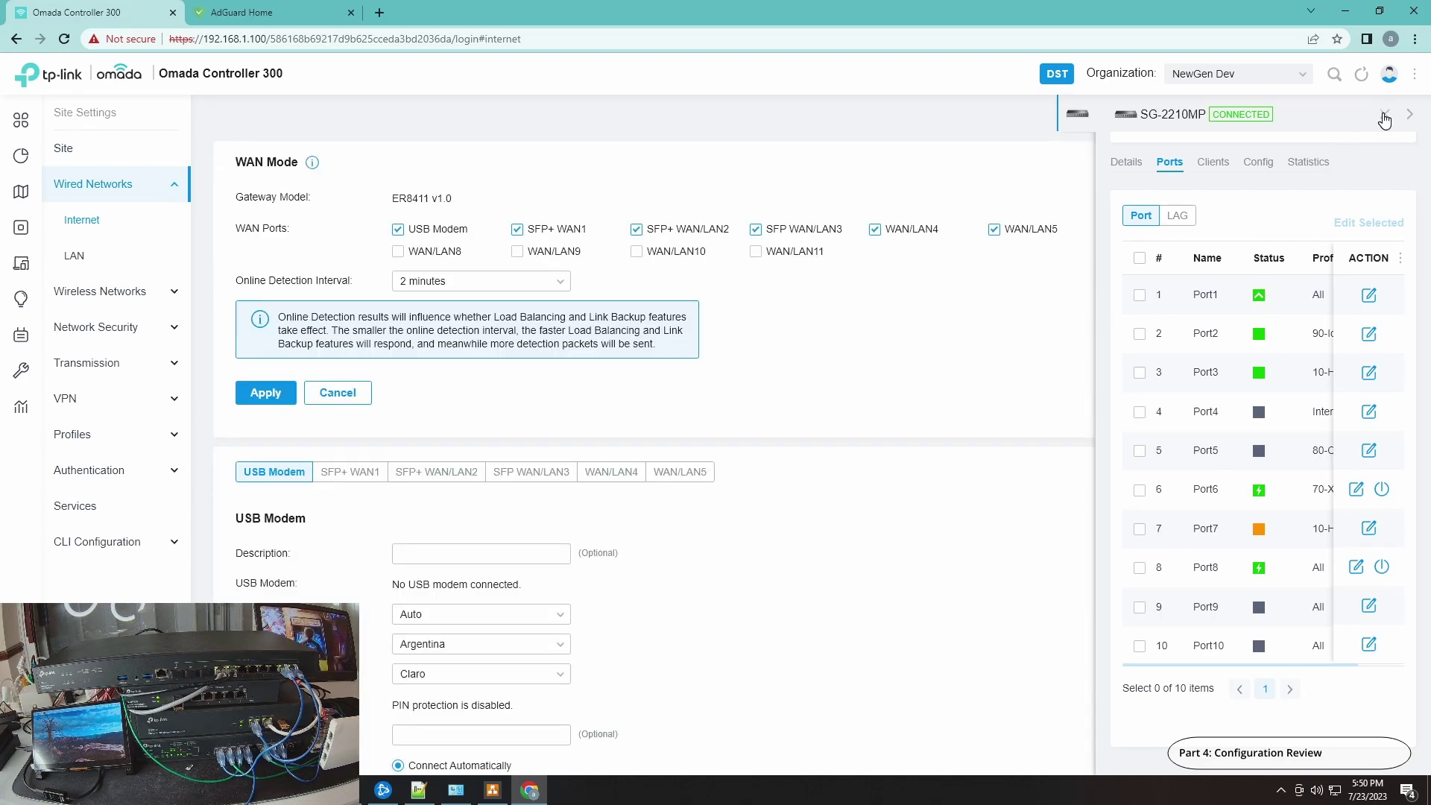
left_click(1381, 113)
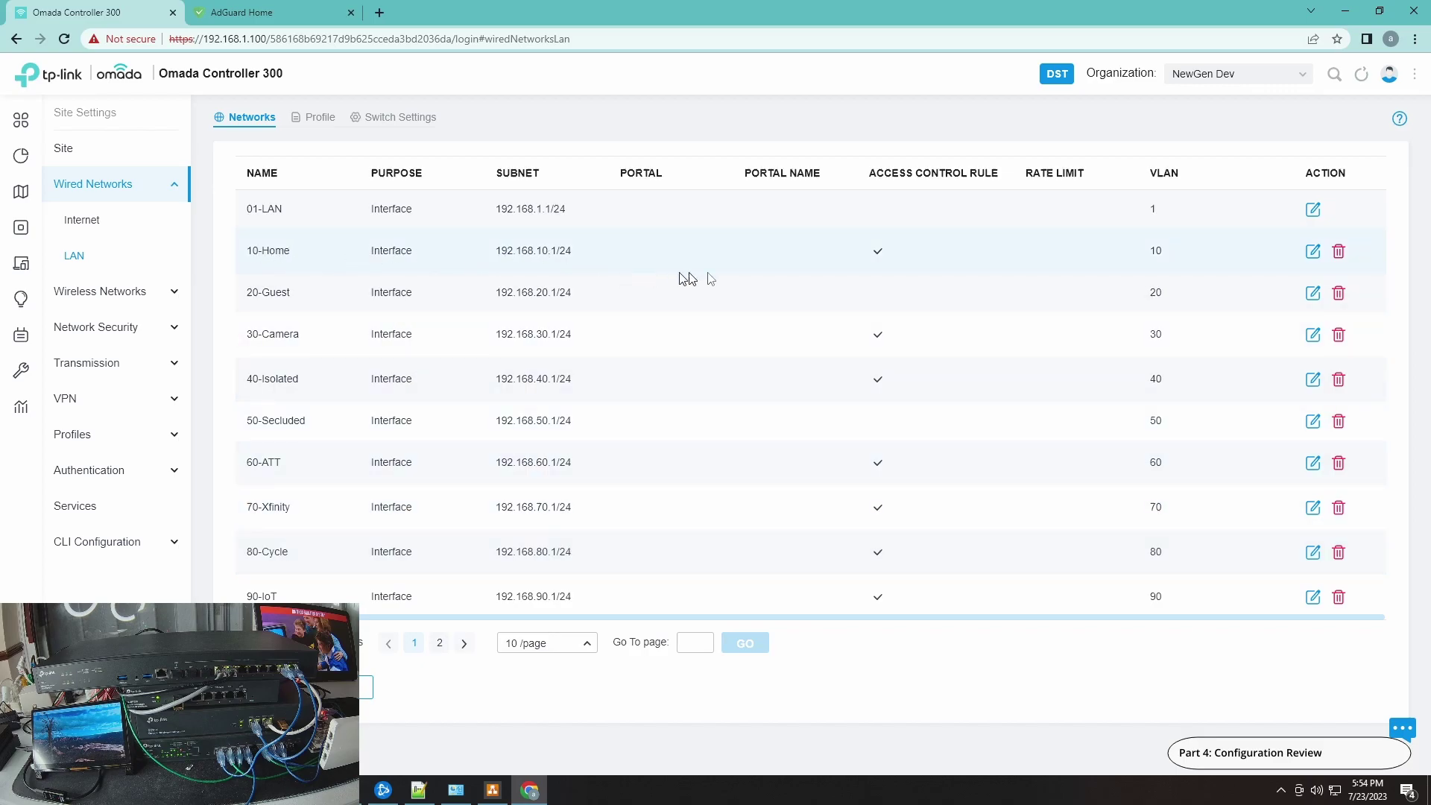
left_click(1314, 252)
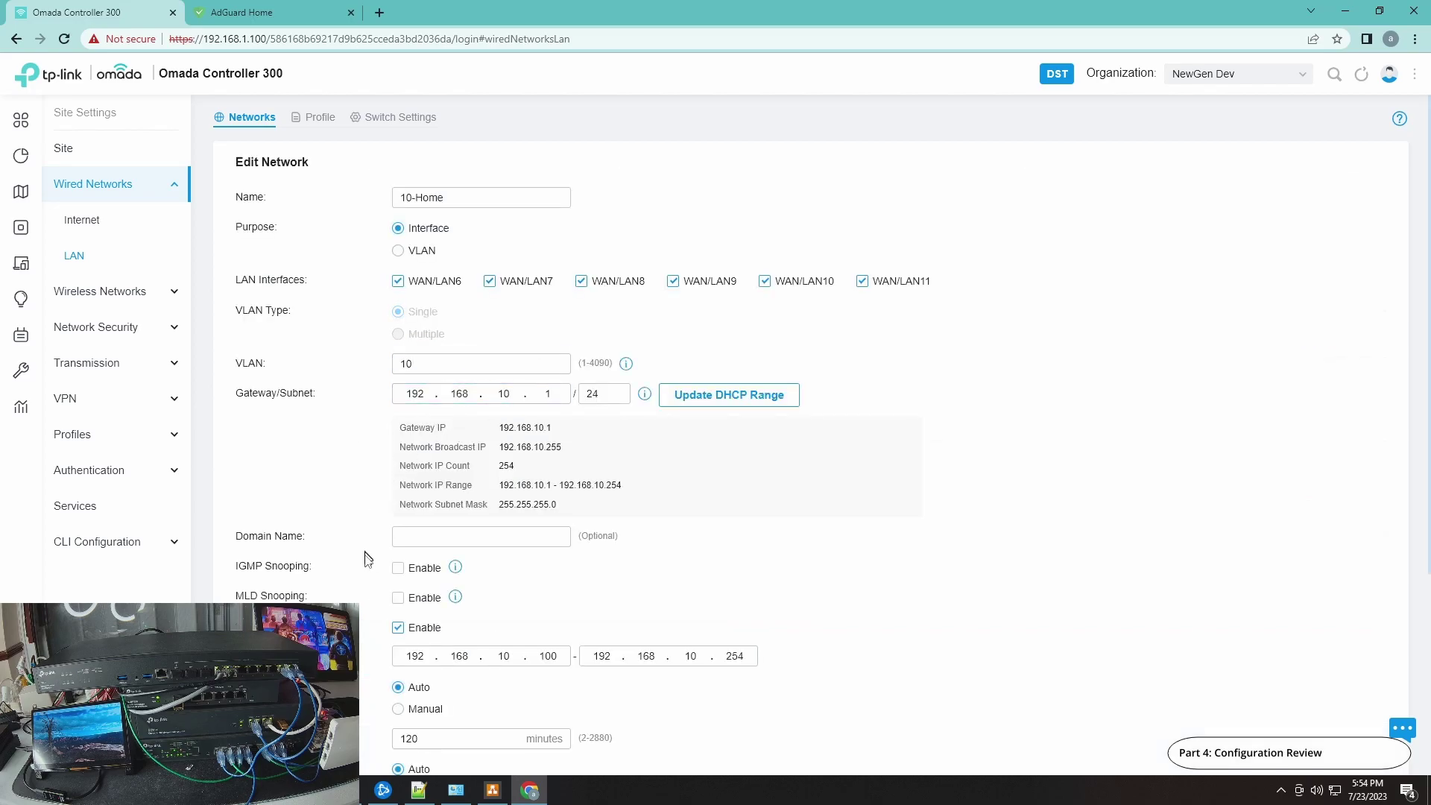
scroll(519, 714, "down", 1)
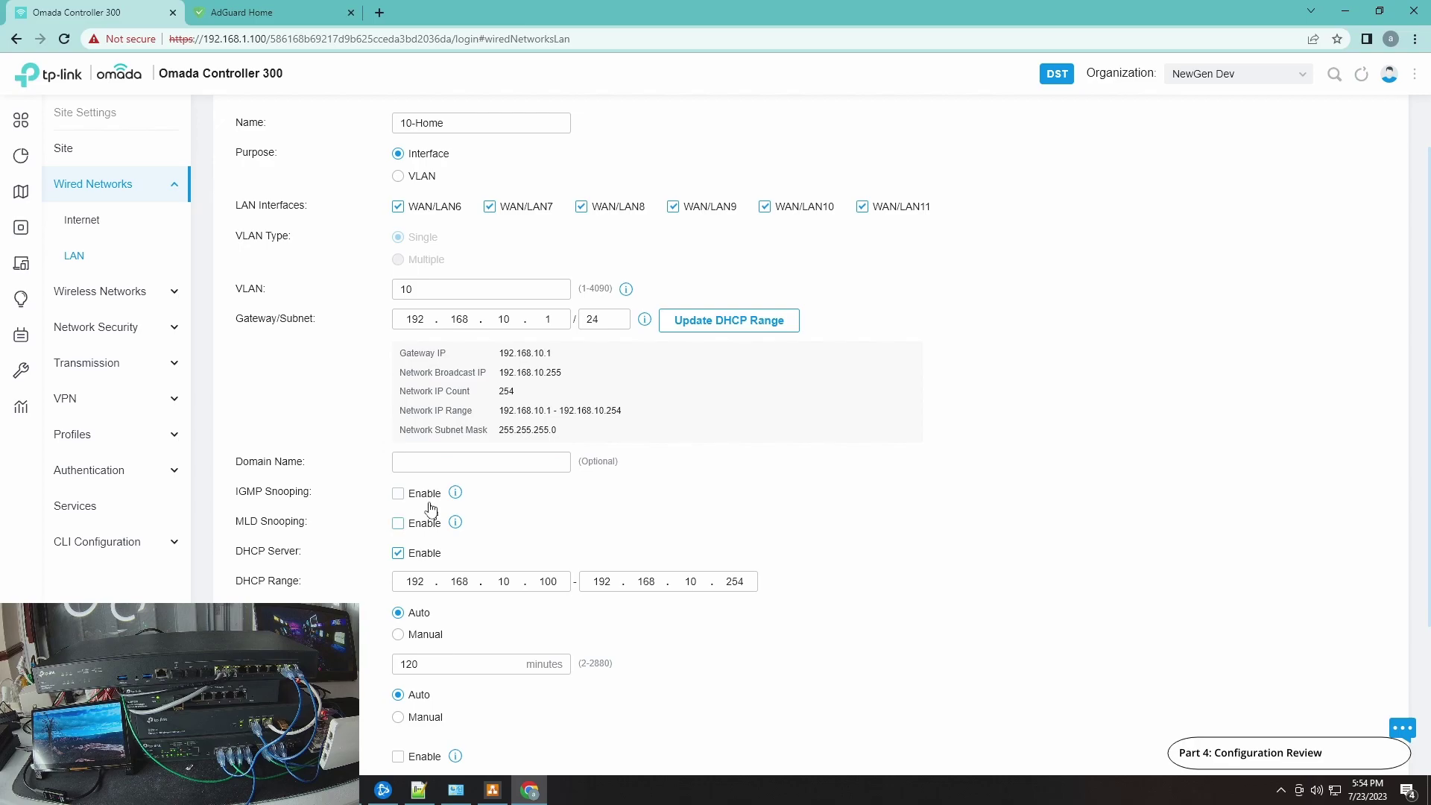
left_click(399, 634)
scroll(596, 654, "down", 1)
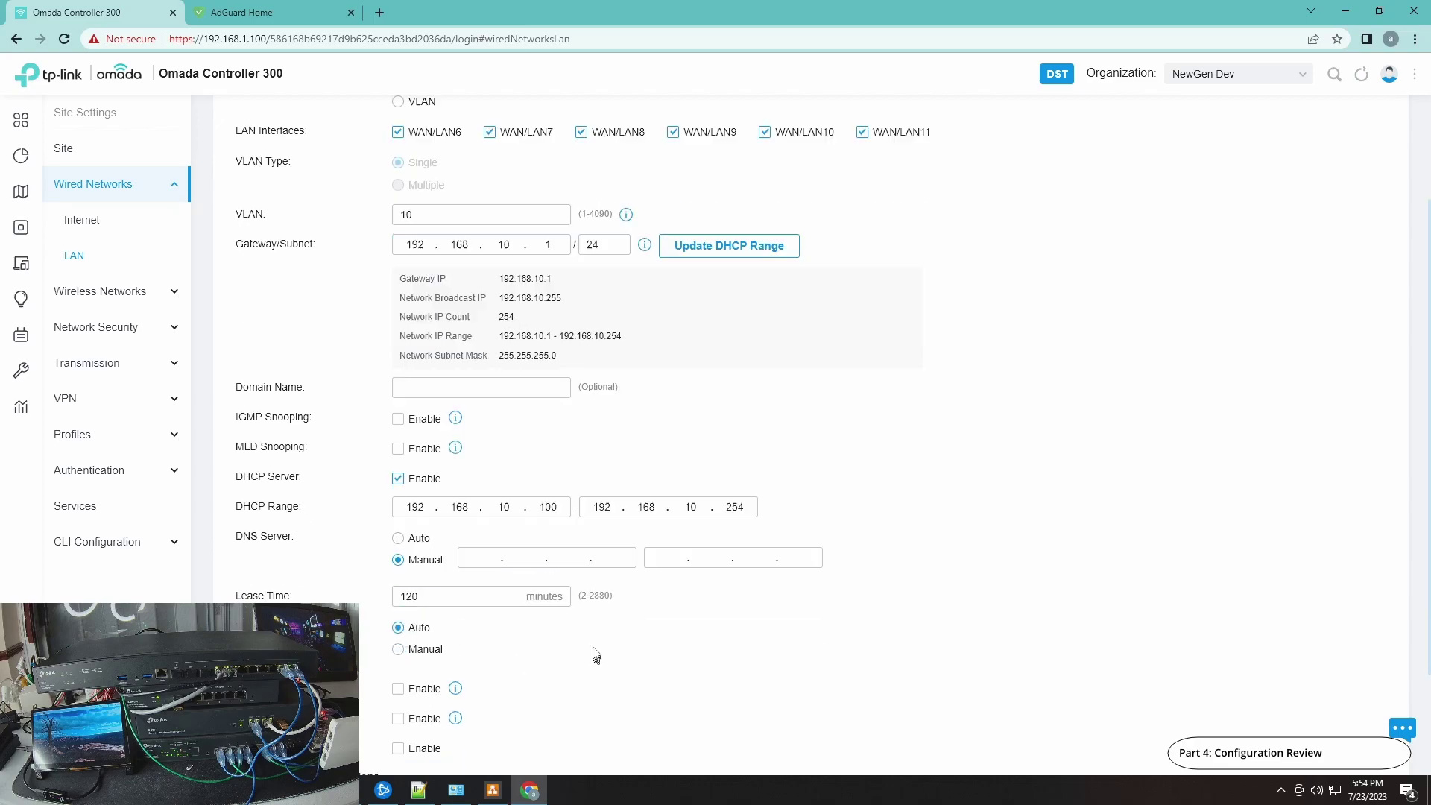
left_click(508, 556)
type("192 . 168 . 10 . 75")
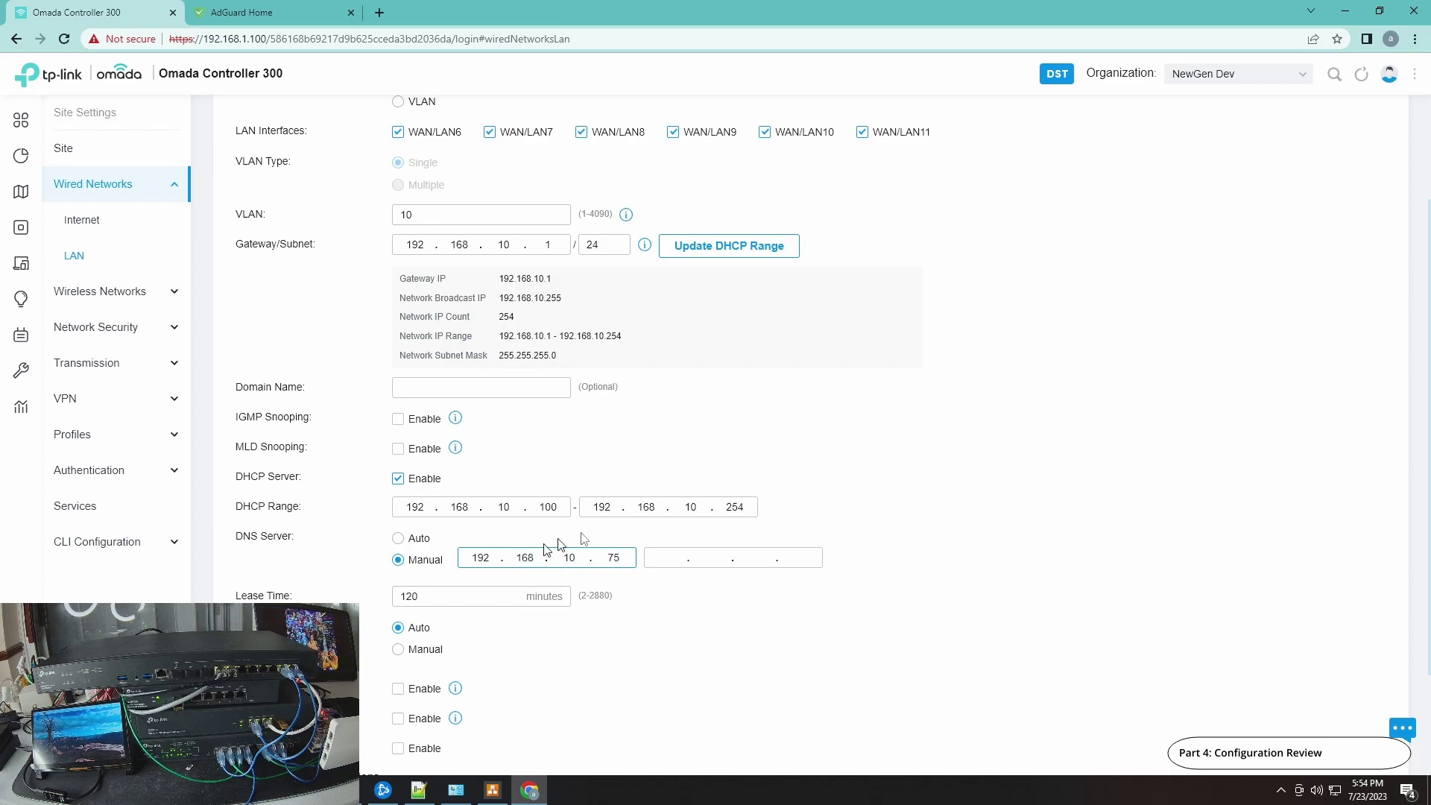
scroll(708, 368, "down", 2)
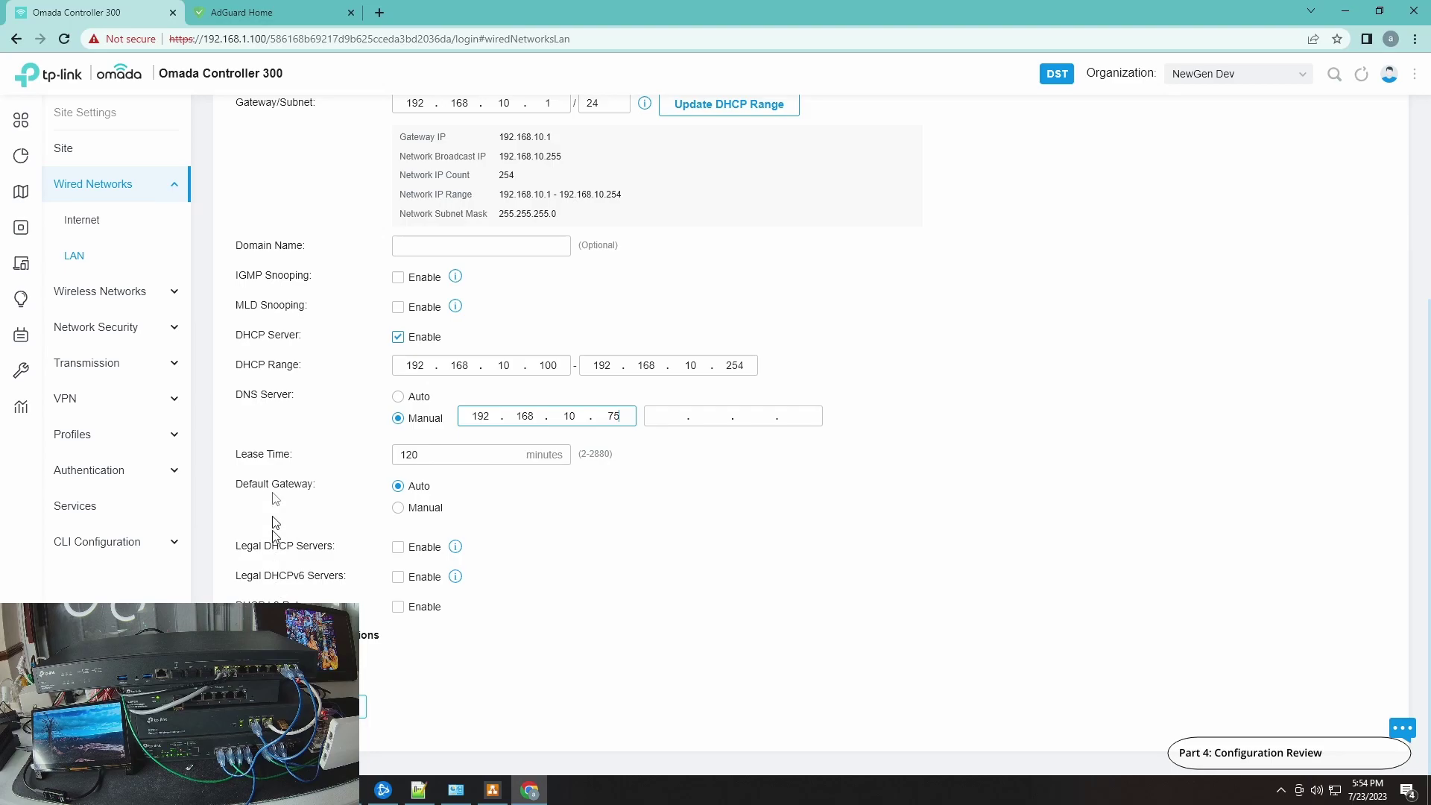
key("Return")
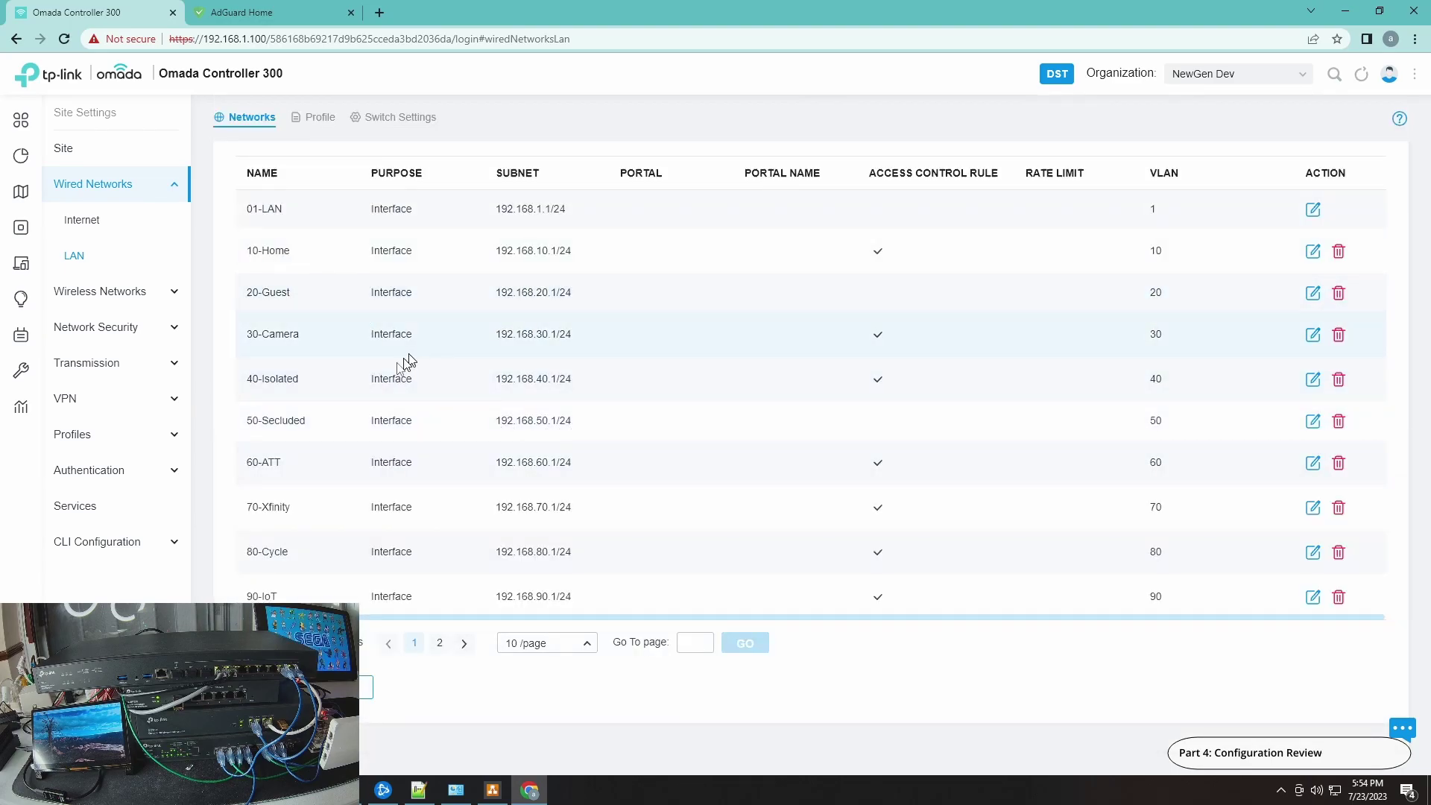
Step: Open the 30-Camera network, switch its DNS to manual, then close it back to the list
left_click(1312, 333)
scroll(657, 507, "down", 2)
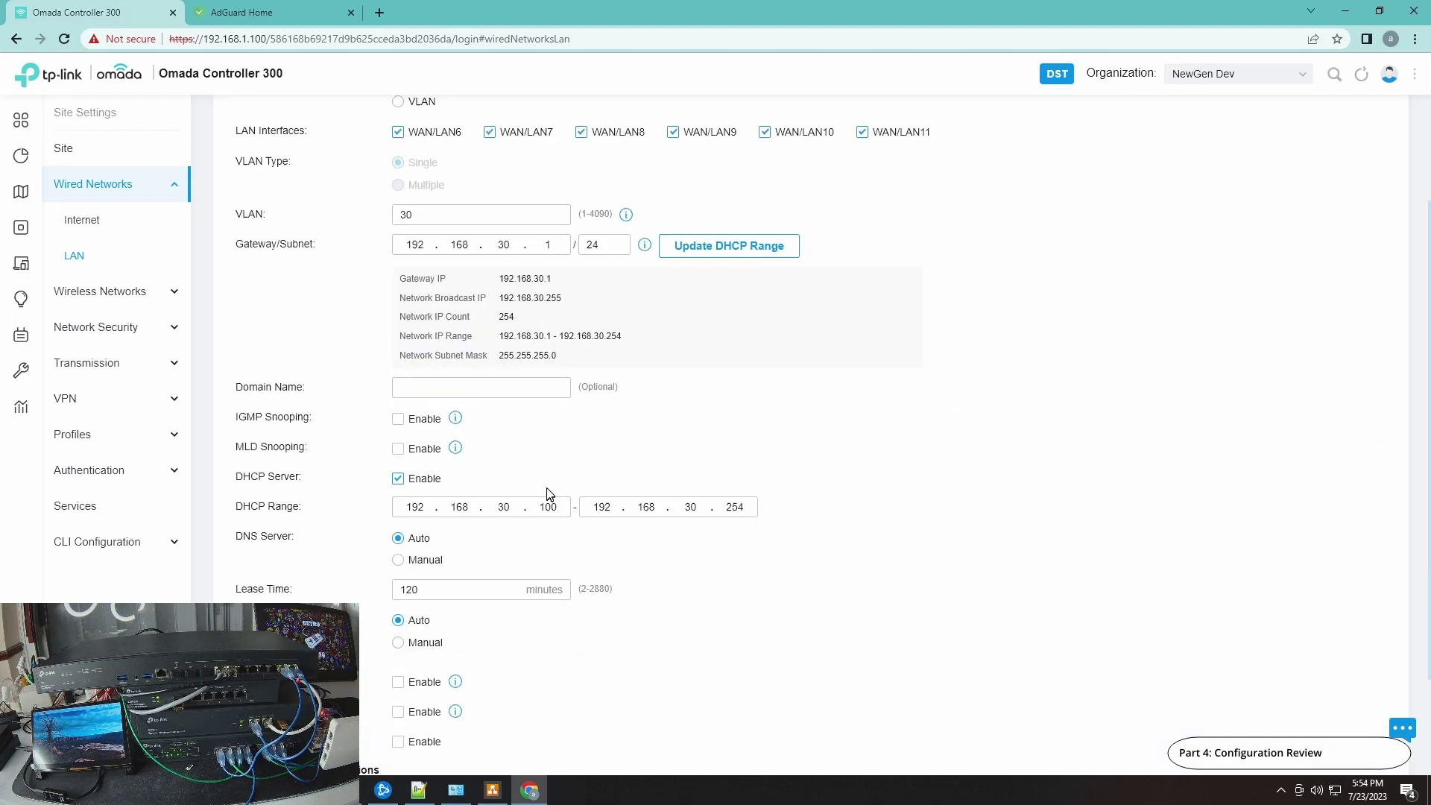
left_click(408, 563)
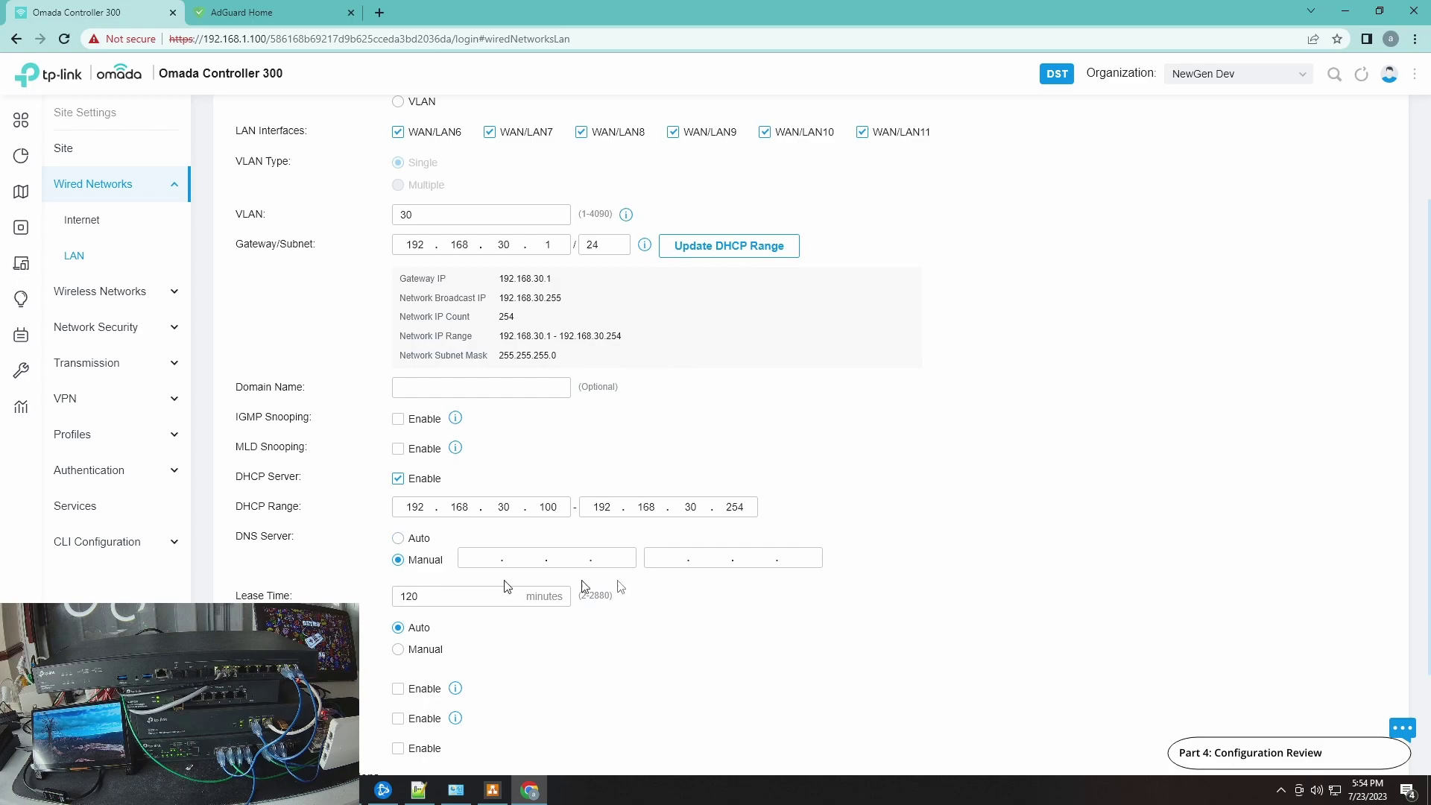
scroll(632, 563, "down", 2)
left_click(362, 707)
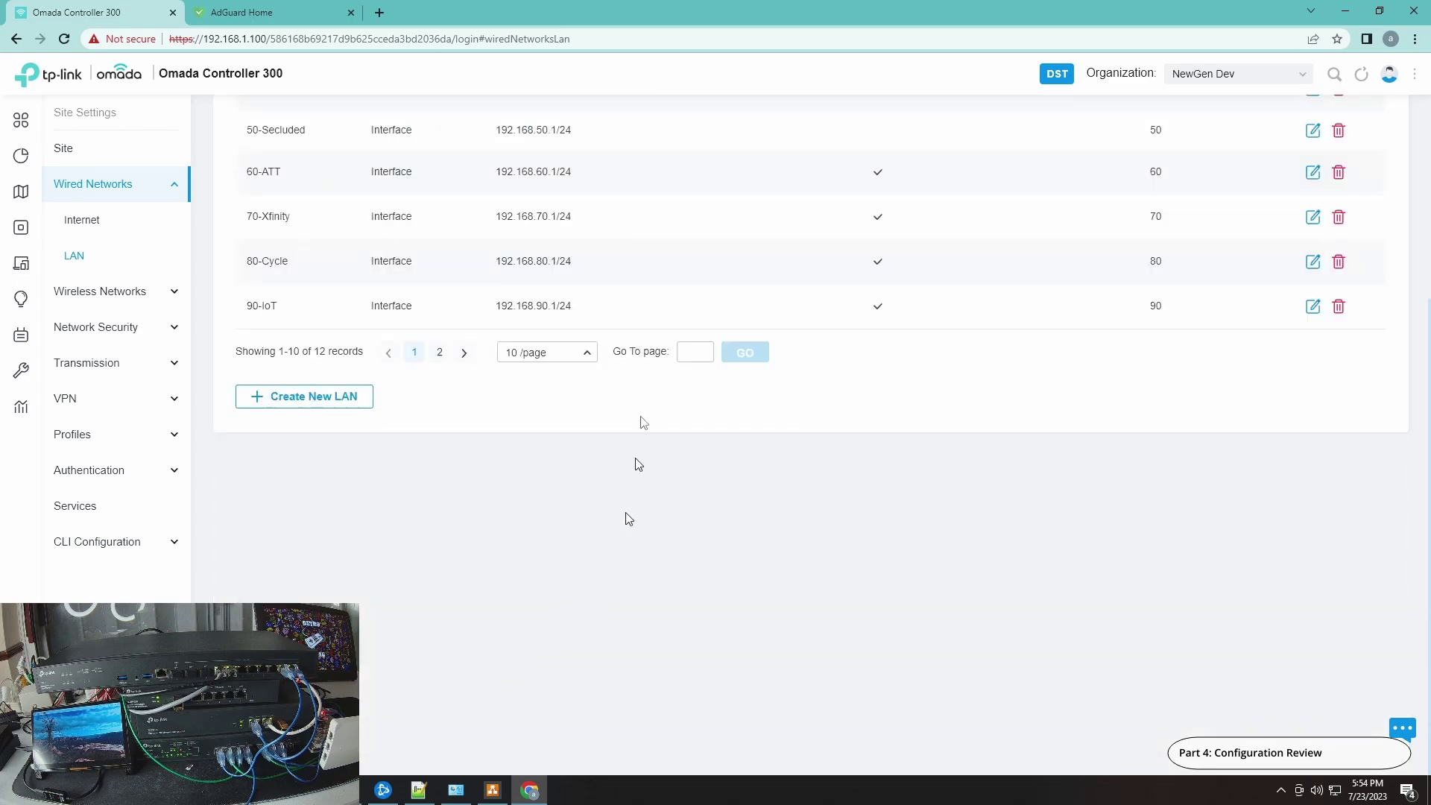
scroll(626, 514, "up", 4)
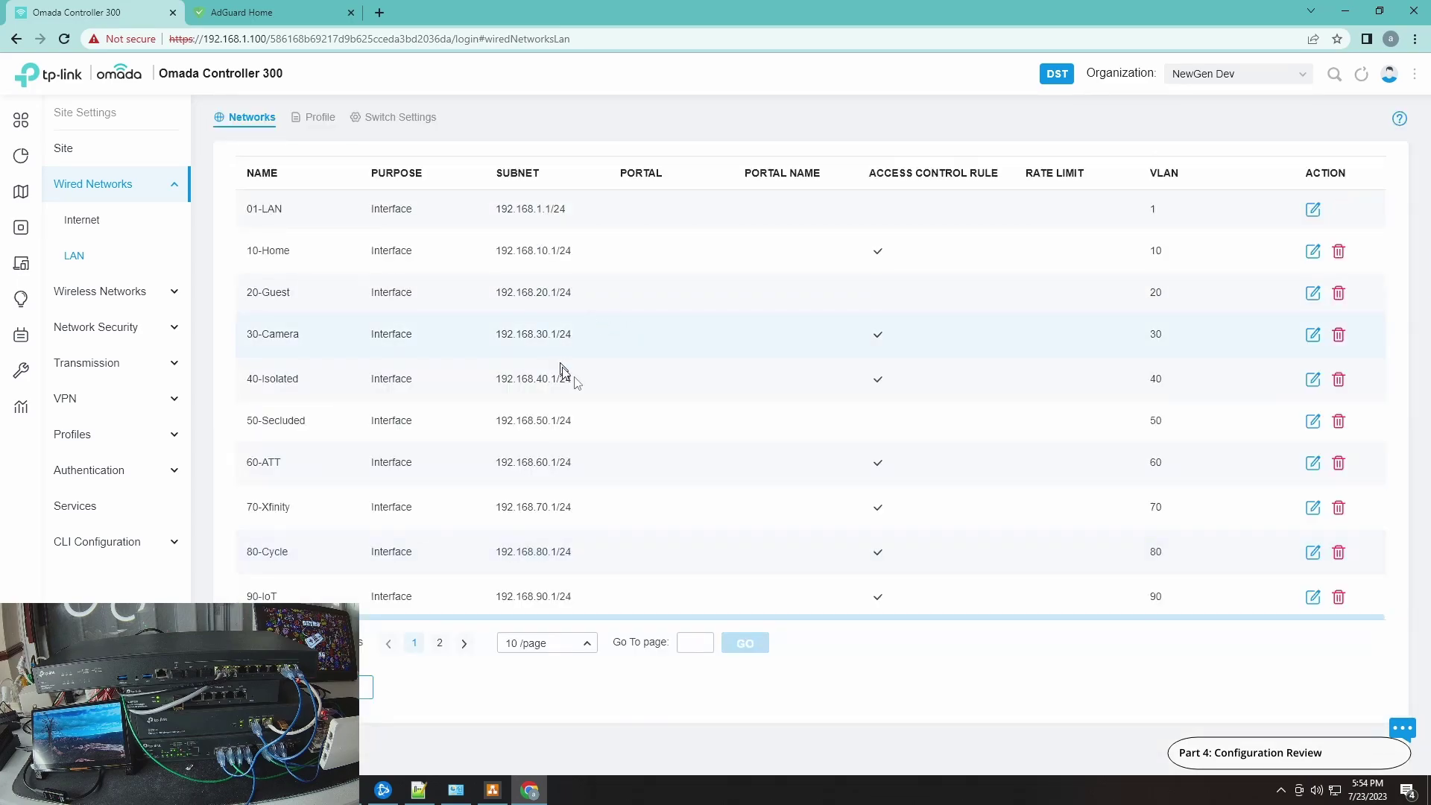
Step: Confirm DNS Proxy is disabled under Services, then switch to the AdGuard Home dashboard
left_click(82, 507)
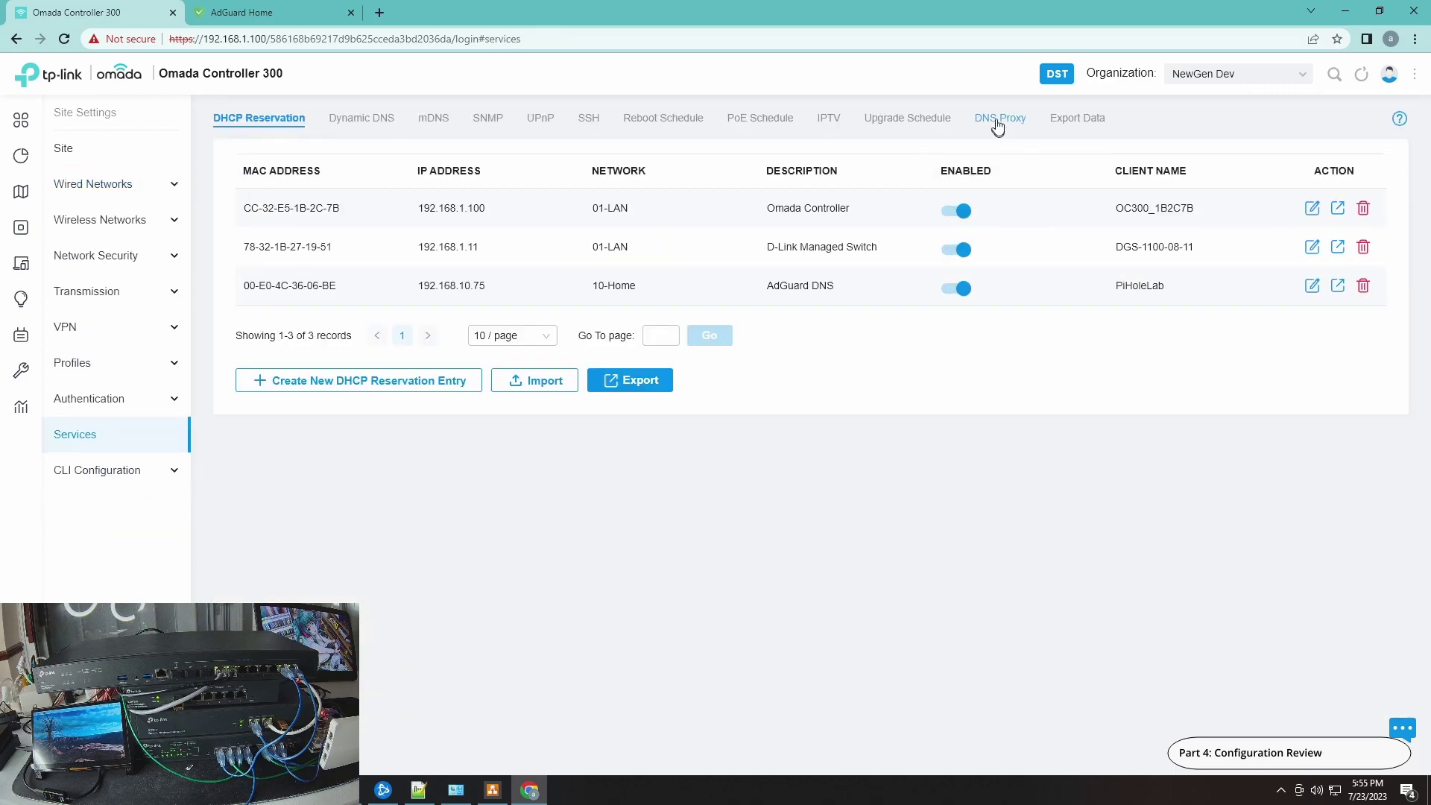
left_click(998, 120)
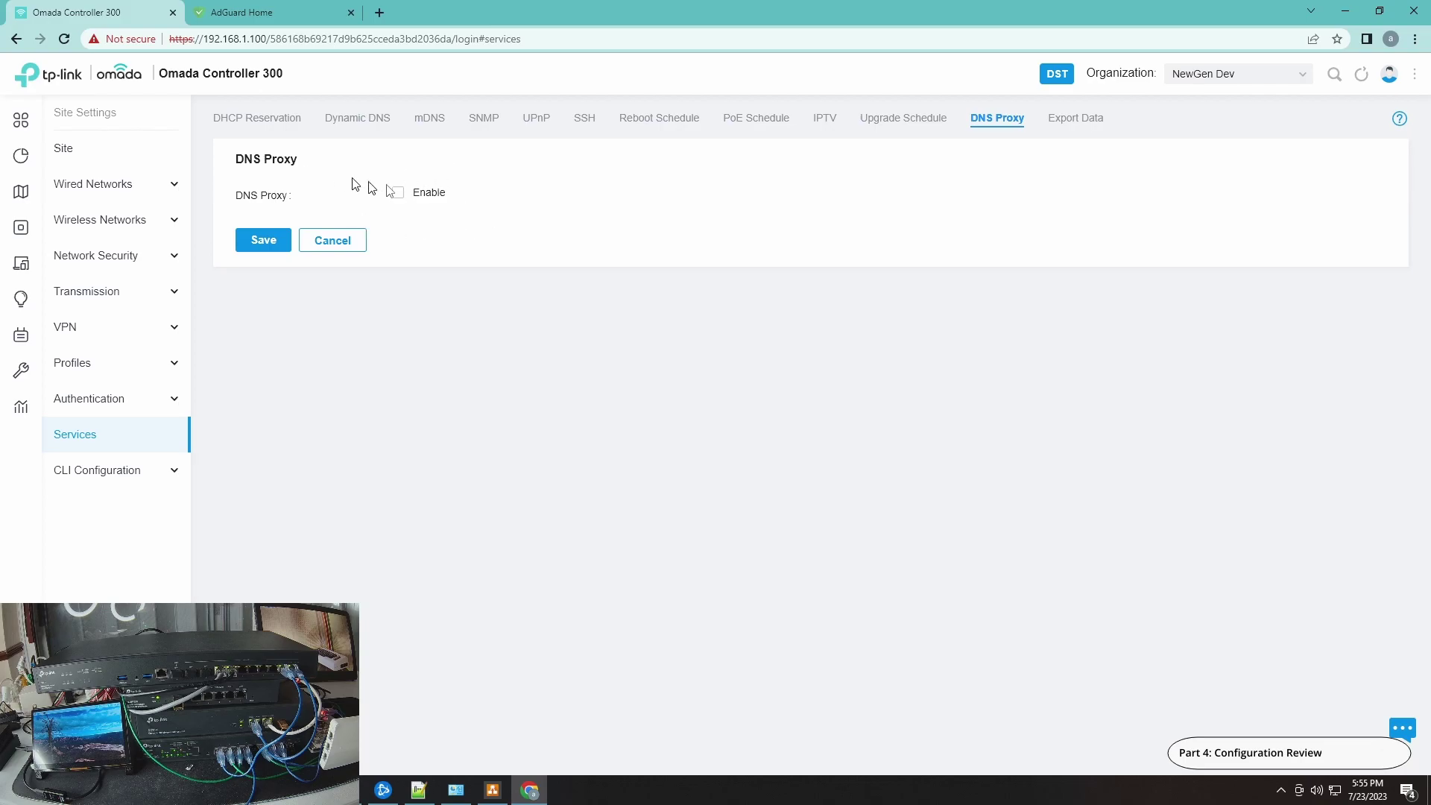
left_click(239, 11)
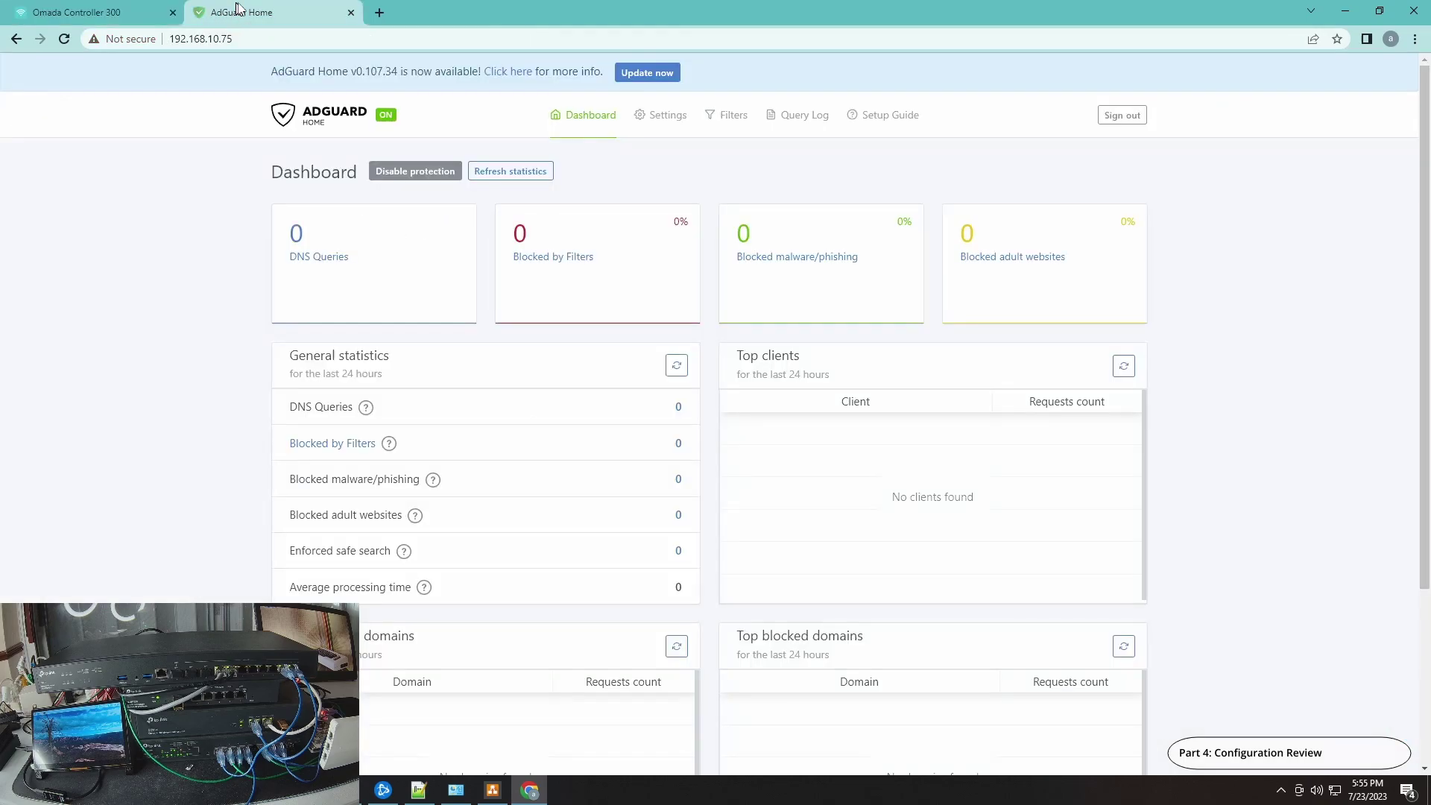
Step: Refresh the AdGuard dashboard's statistics, top clients, queried and blocked domain panels
left_click(516, 179)
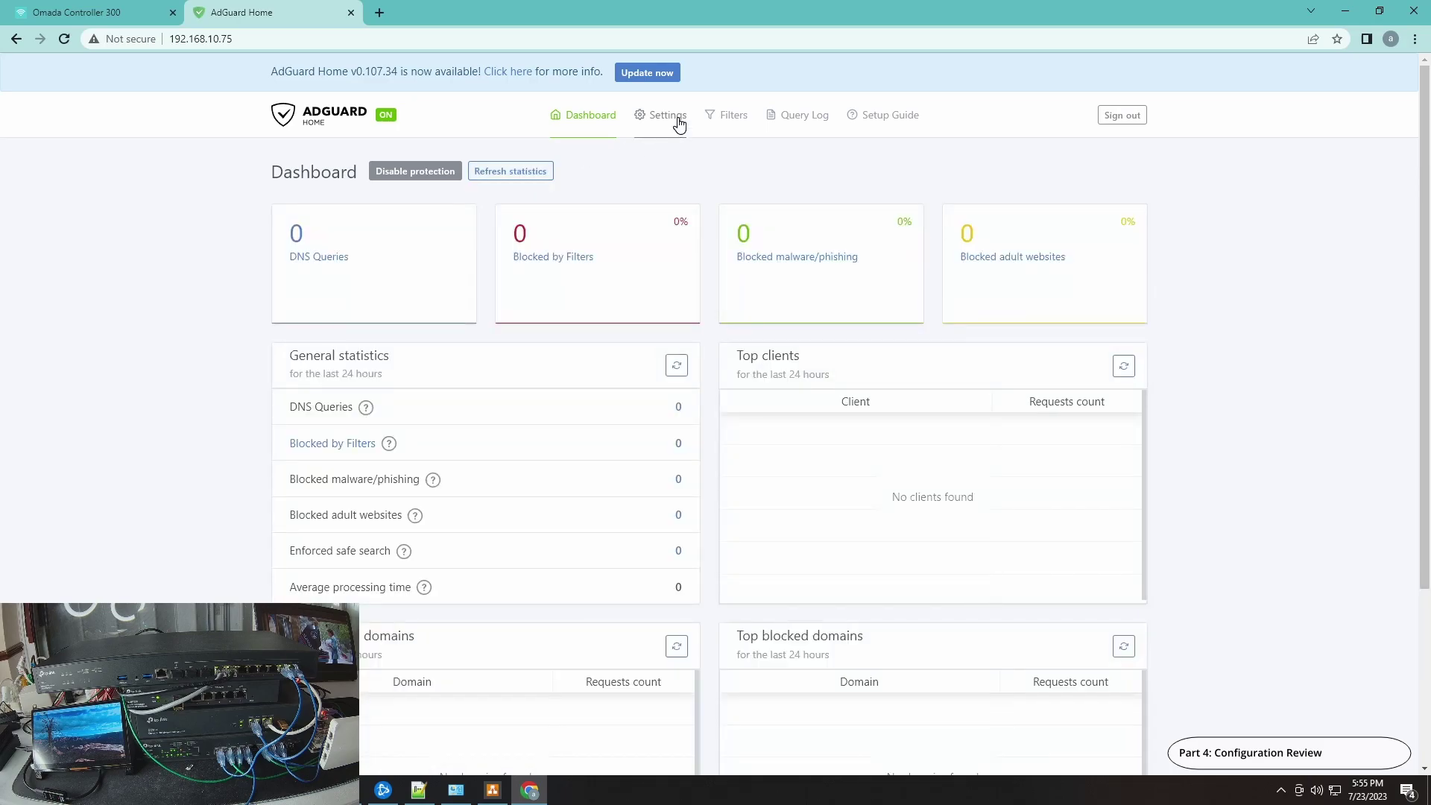
left_click(700, 136)
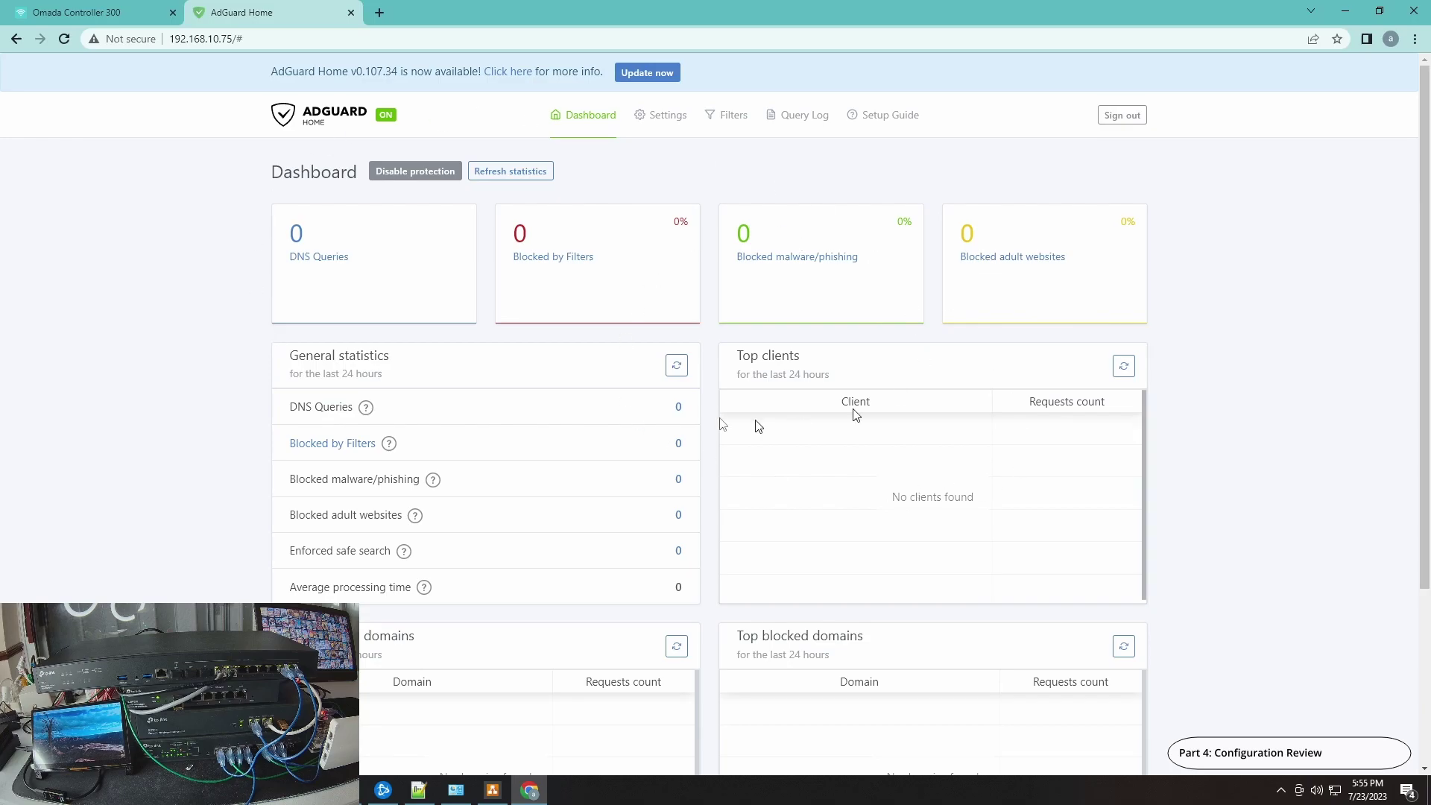
left_click(682, 368)
left_click(1123, 365)
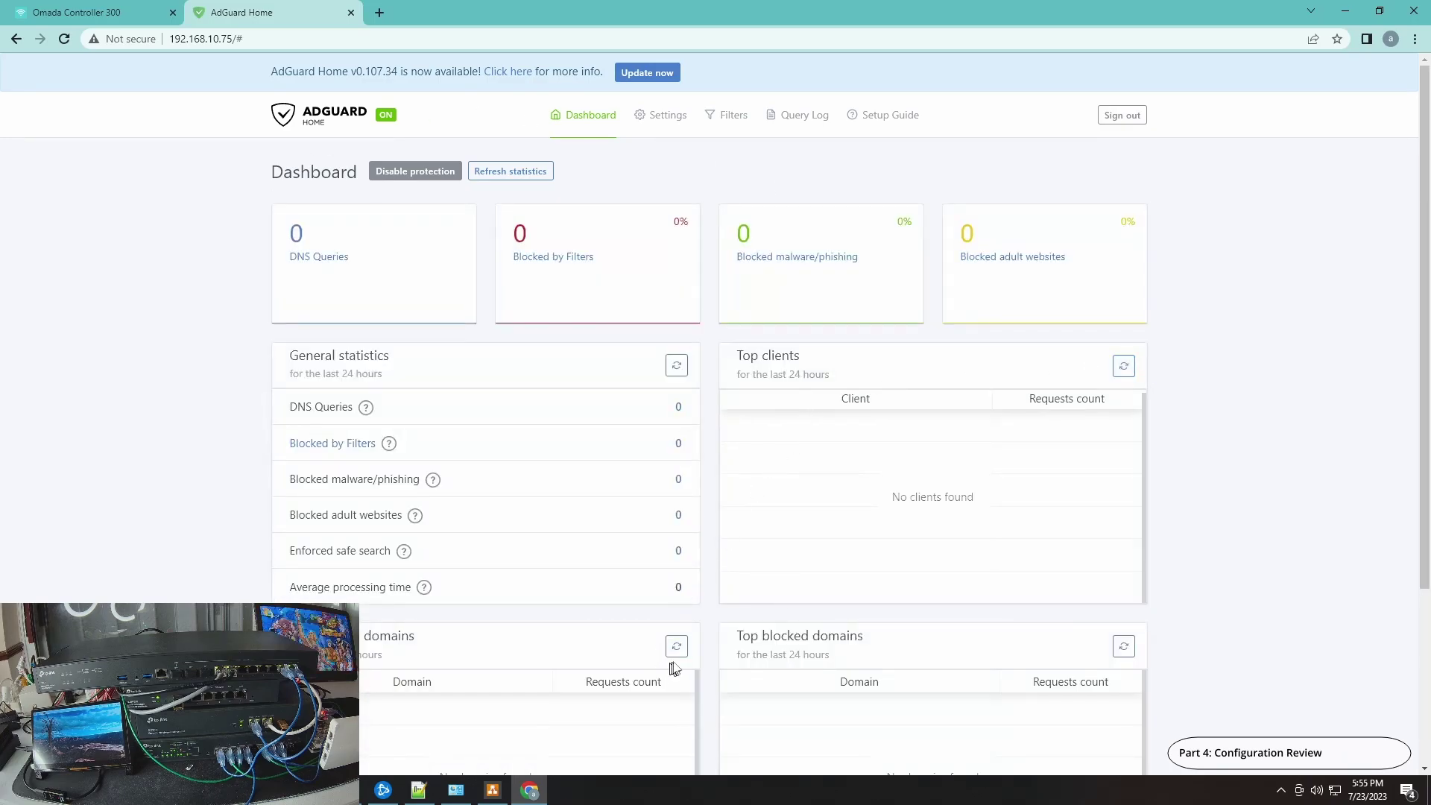
left_click(676, 646)
left_click(1123, 646)
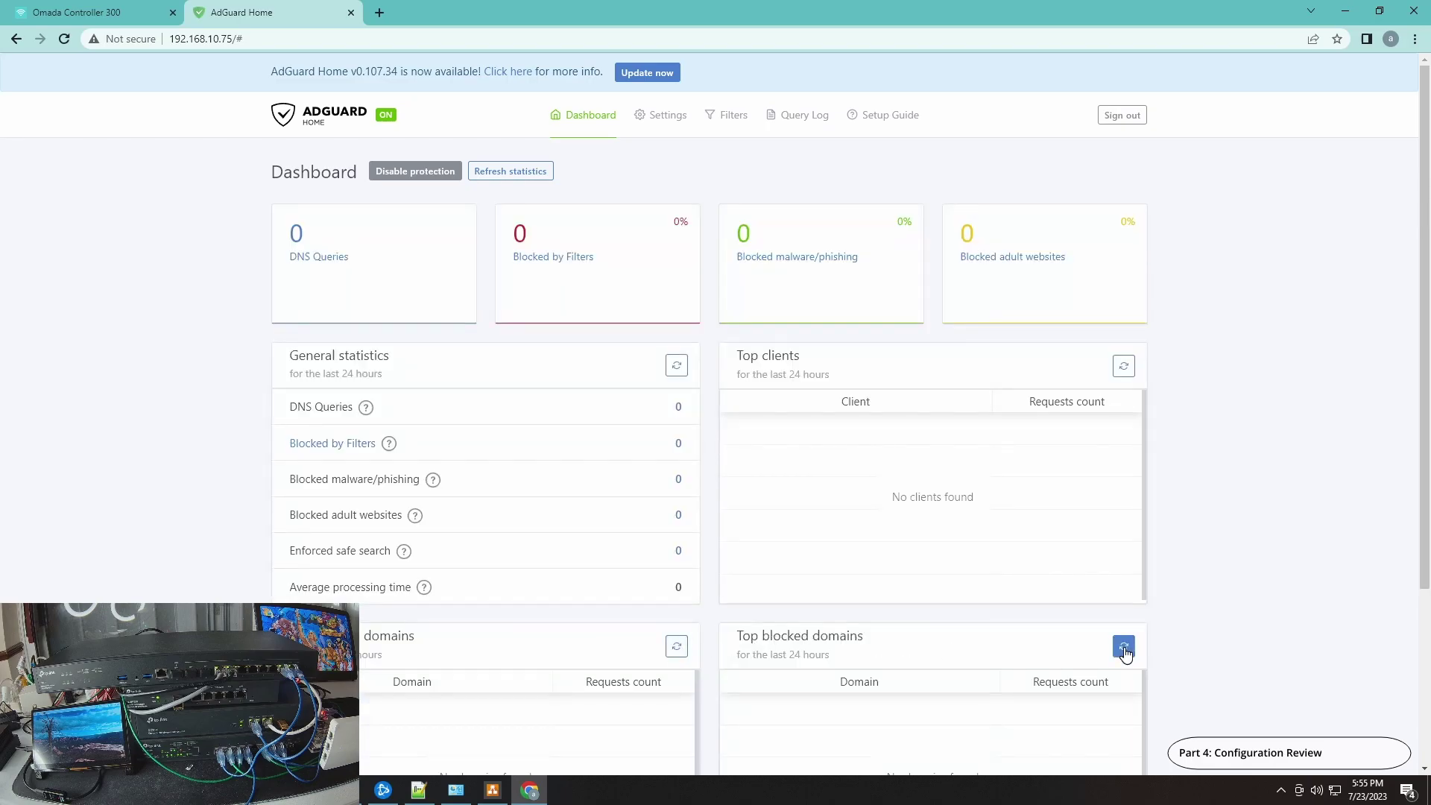
left_click(520, 179)
Step: Browse the AdGuard DNS settings page, then return to the dashboard and refresh, still 0 queries
mouse_move(660, 114)
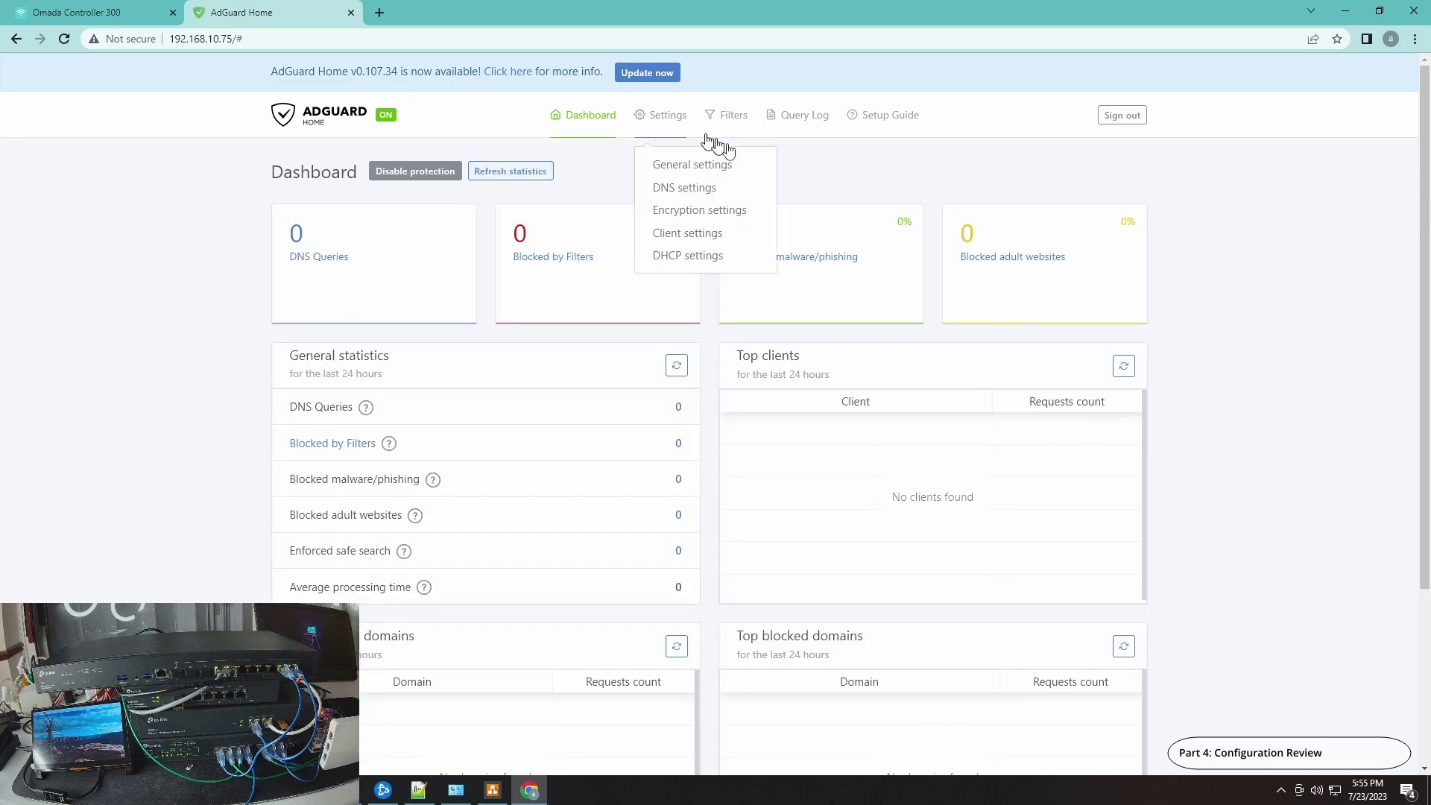
left_click(686, 187)
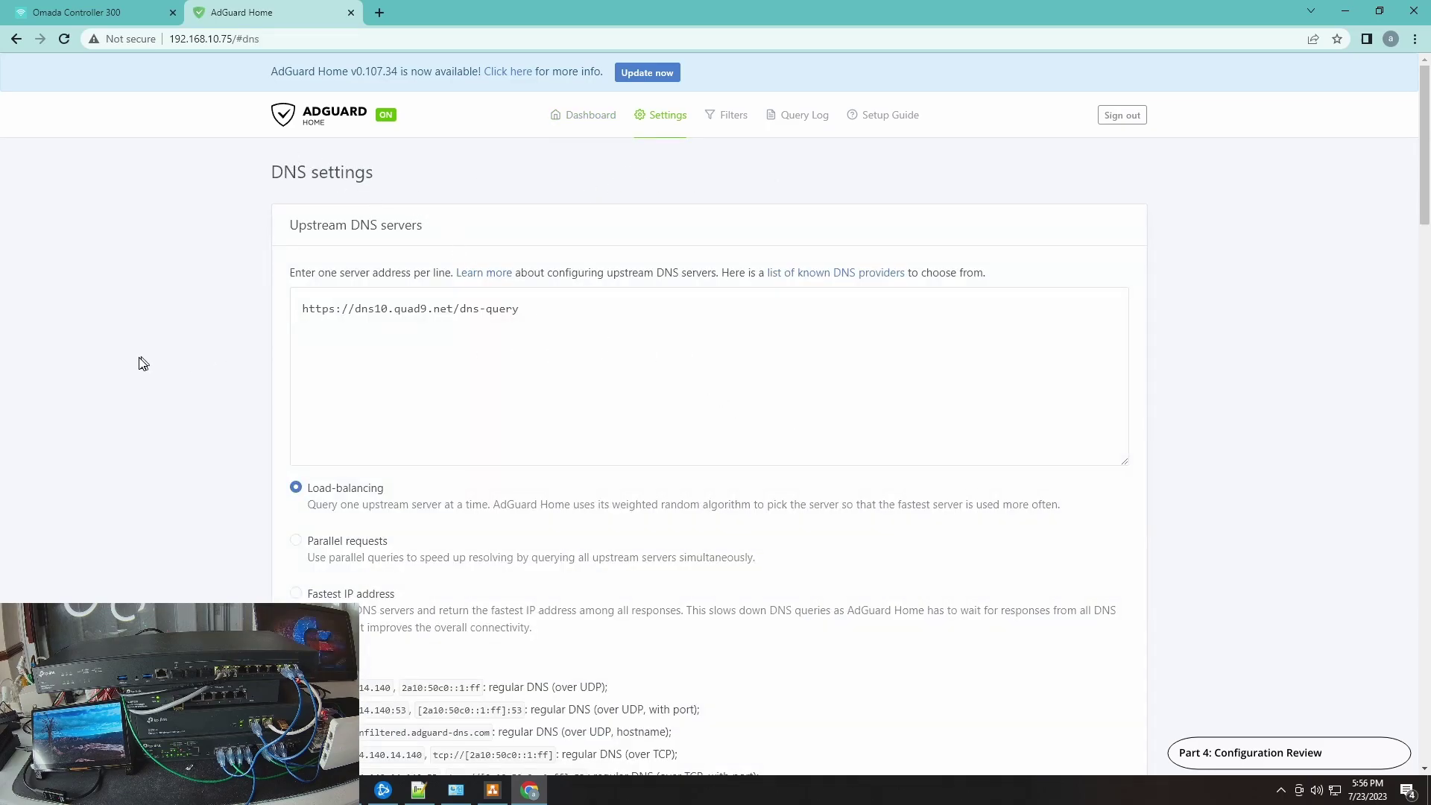
scroll(652, 369, "down", 12)
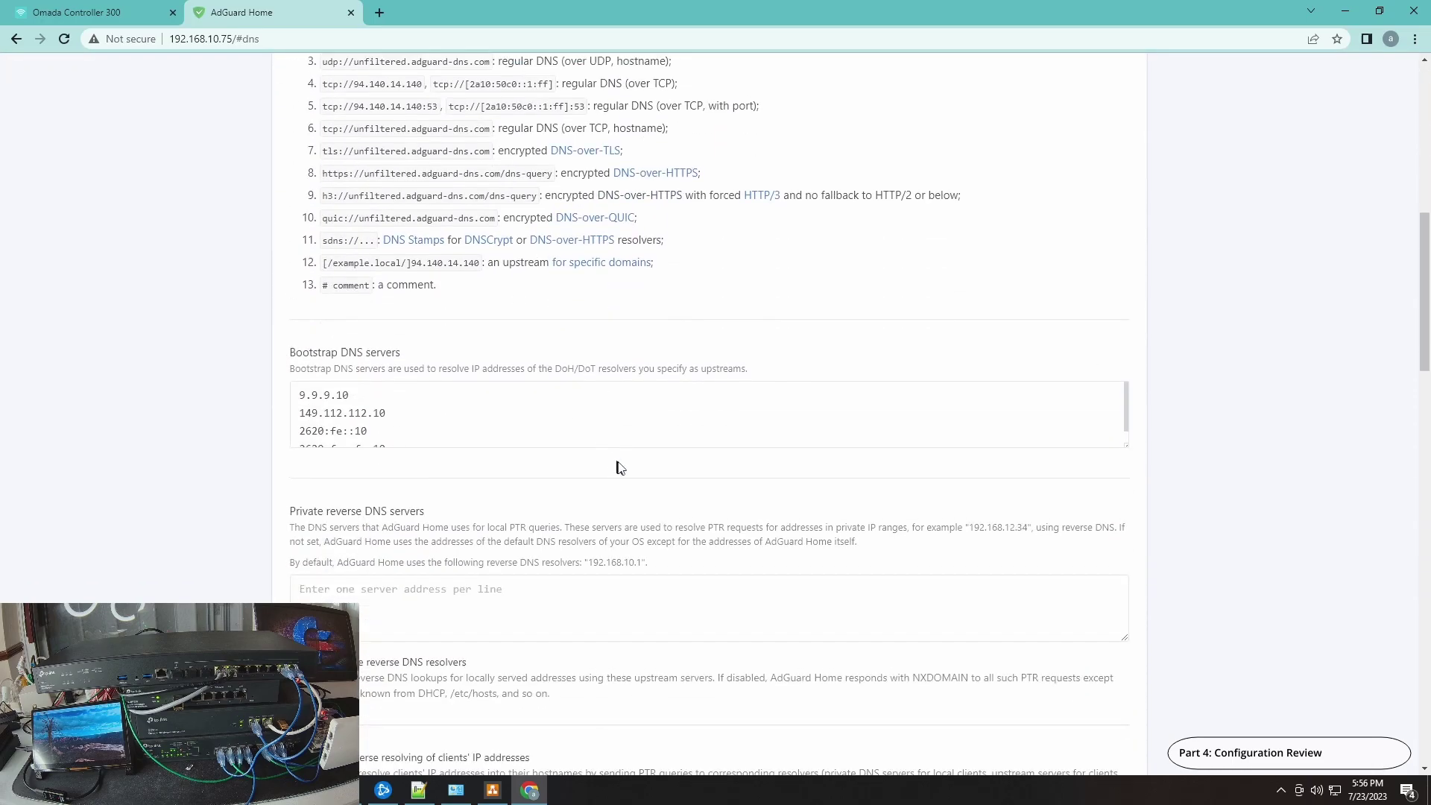
scroll(630, 468, "up", 10)
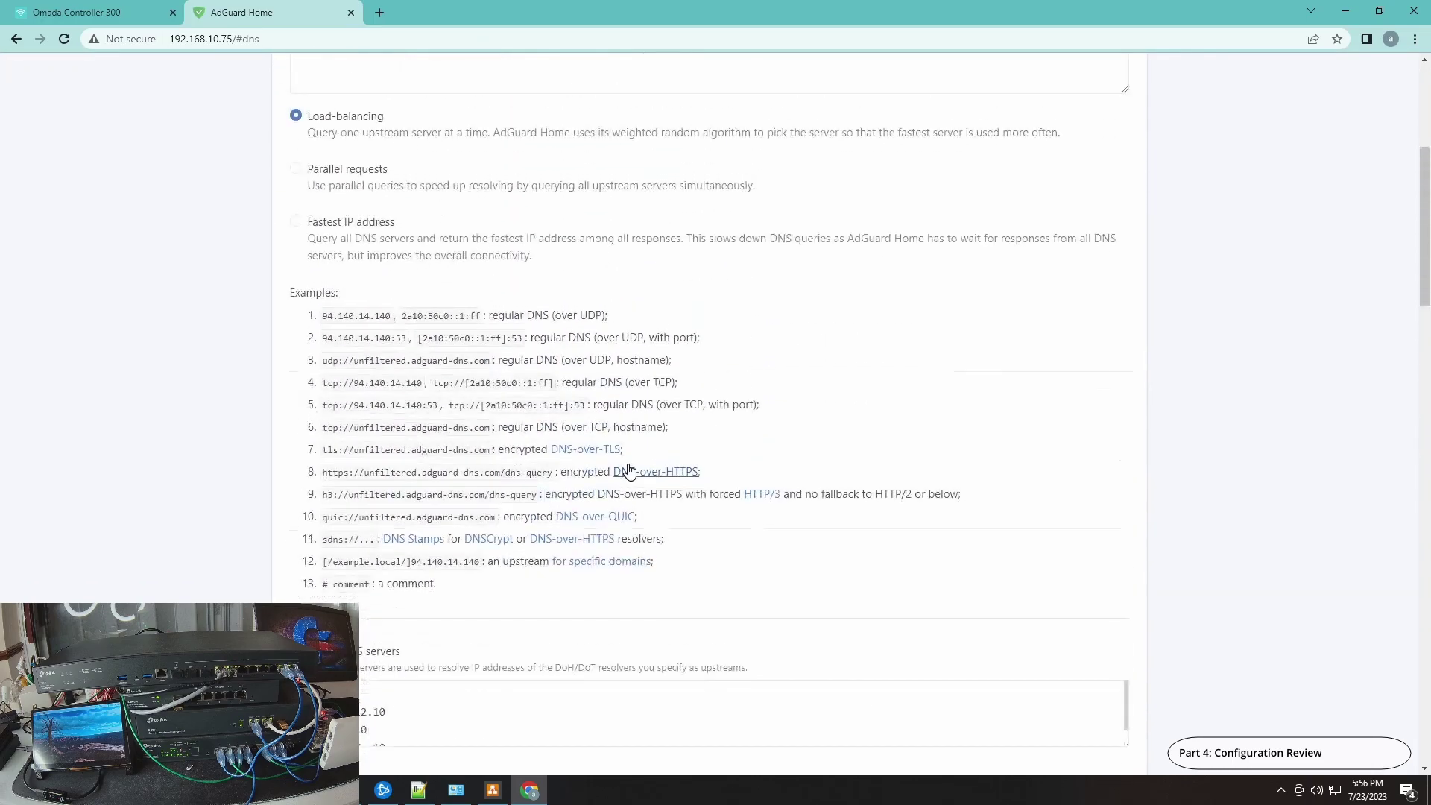
scroll(639, 468, "down", 12)
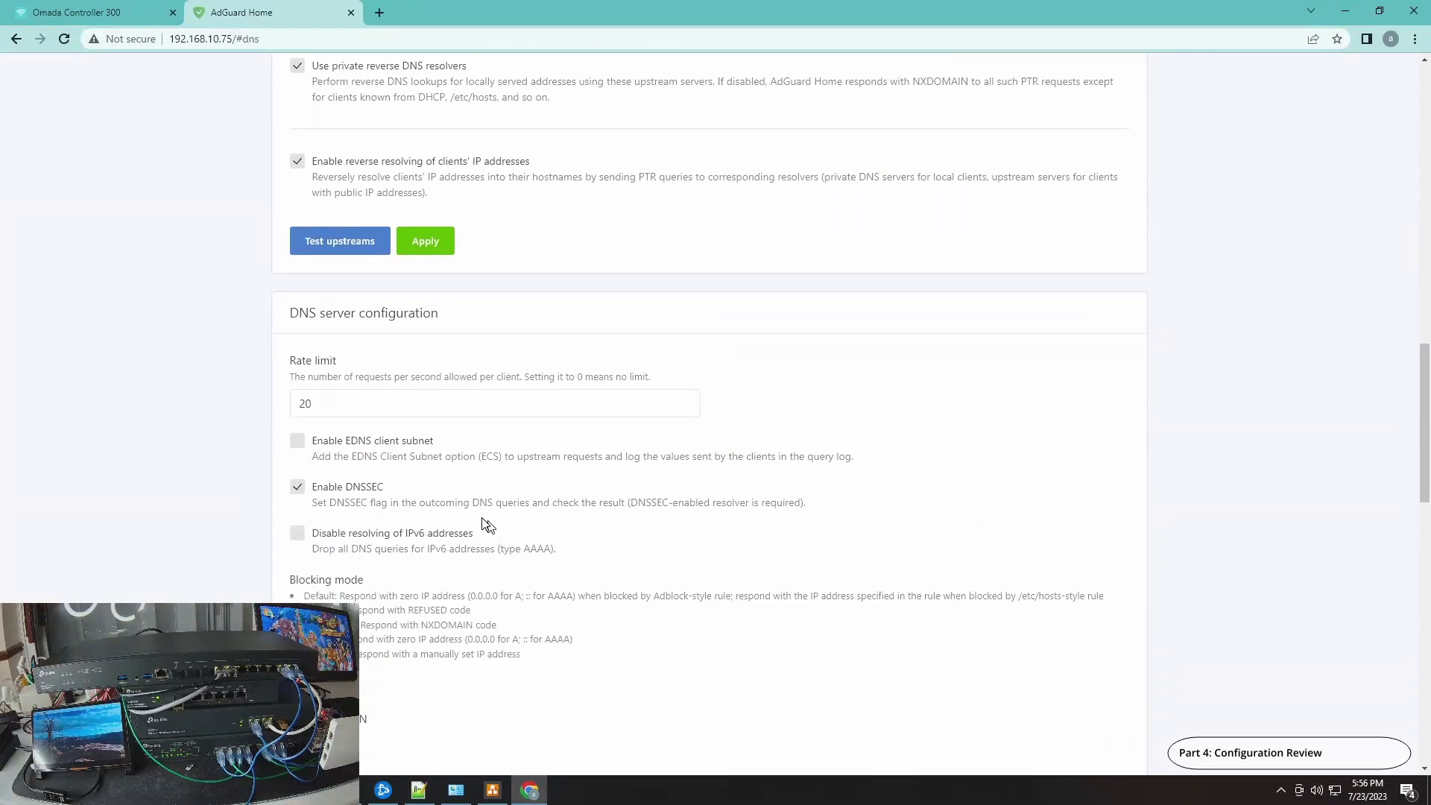
scroll(488, 525, "down", 11)
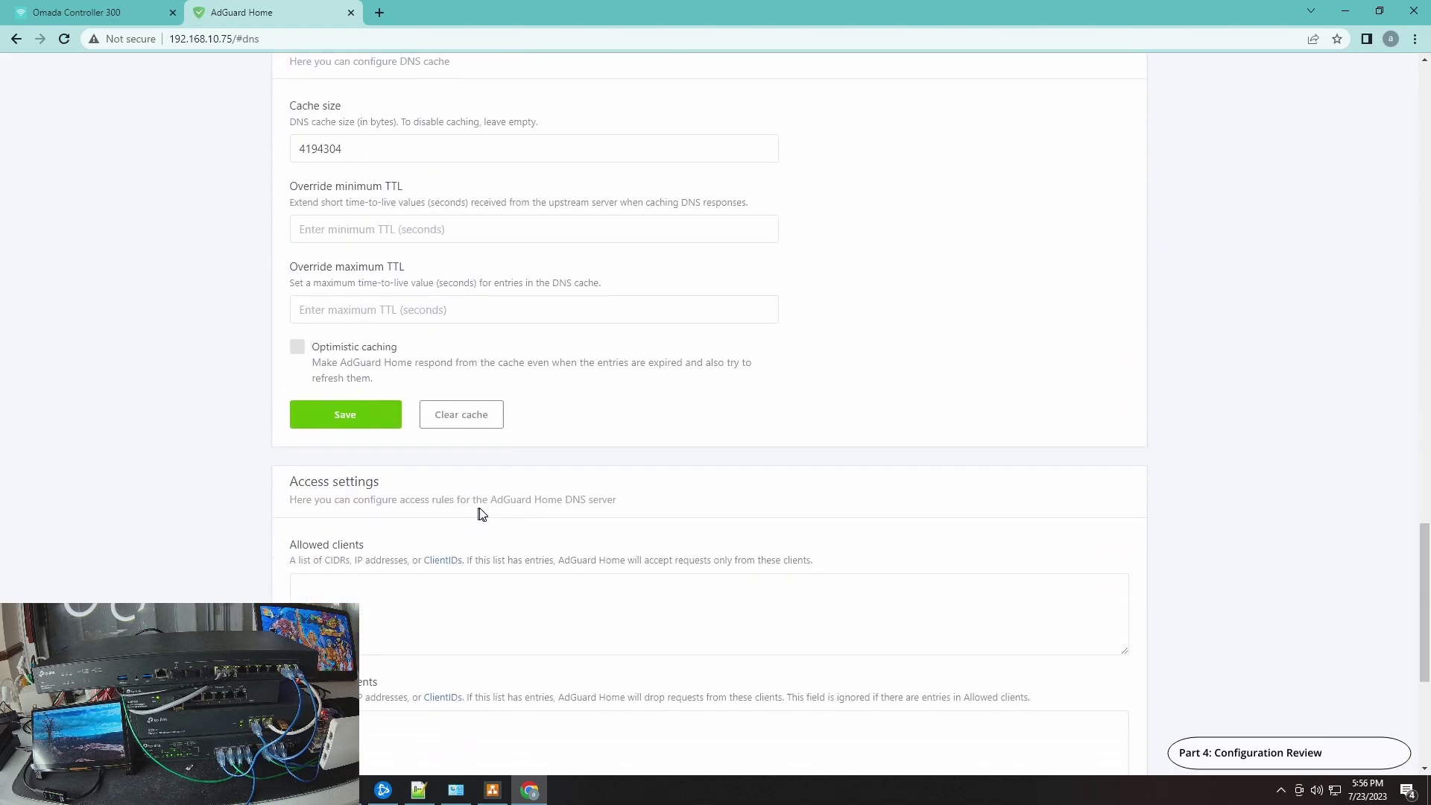
scroll(483, 514, "down", 5)
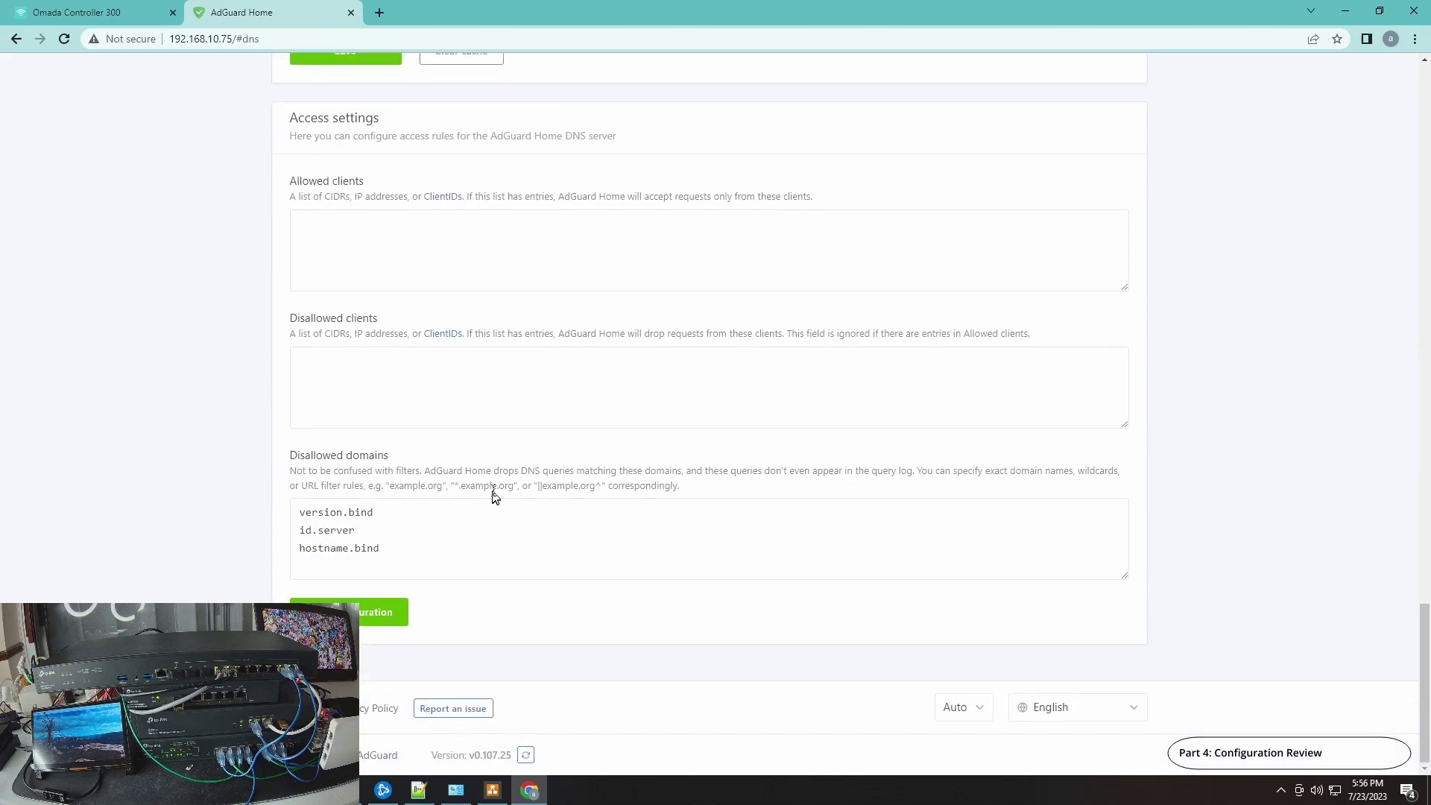
scroll(492, 495, "up", 11)
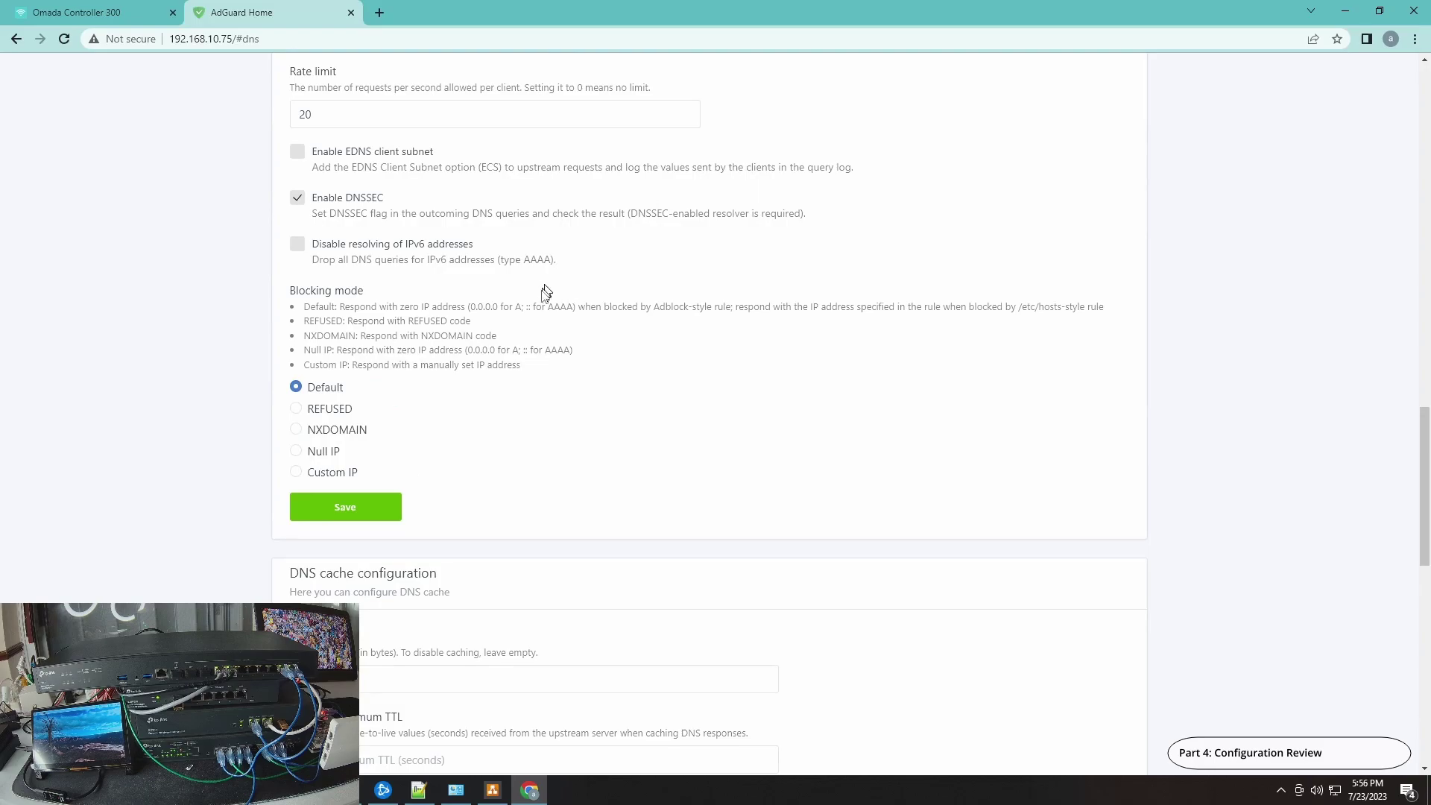
scroll(541, 313, "up", 15)
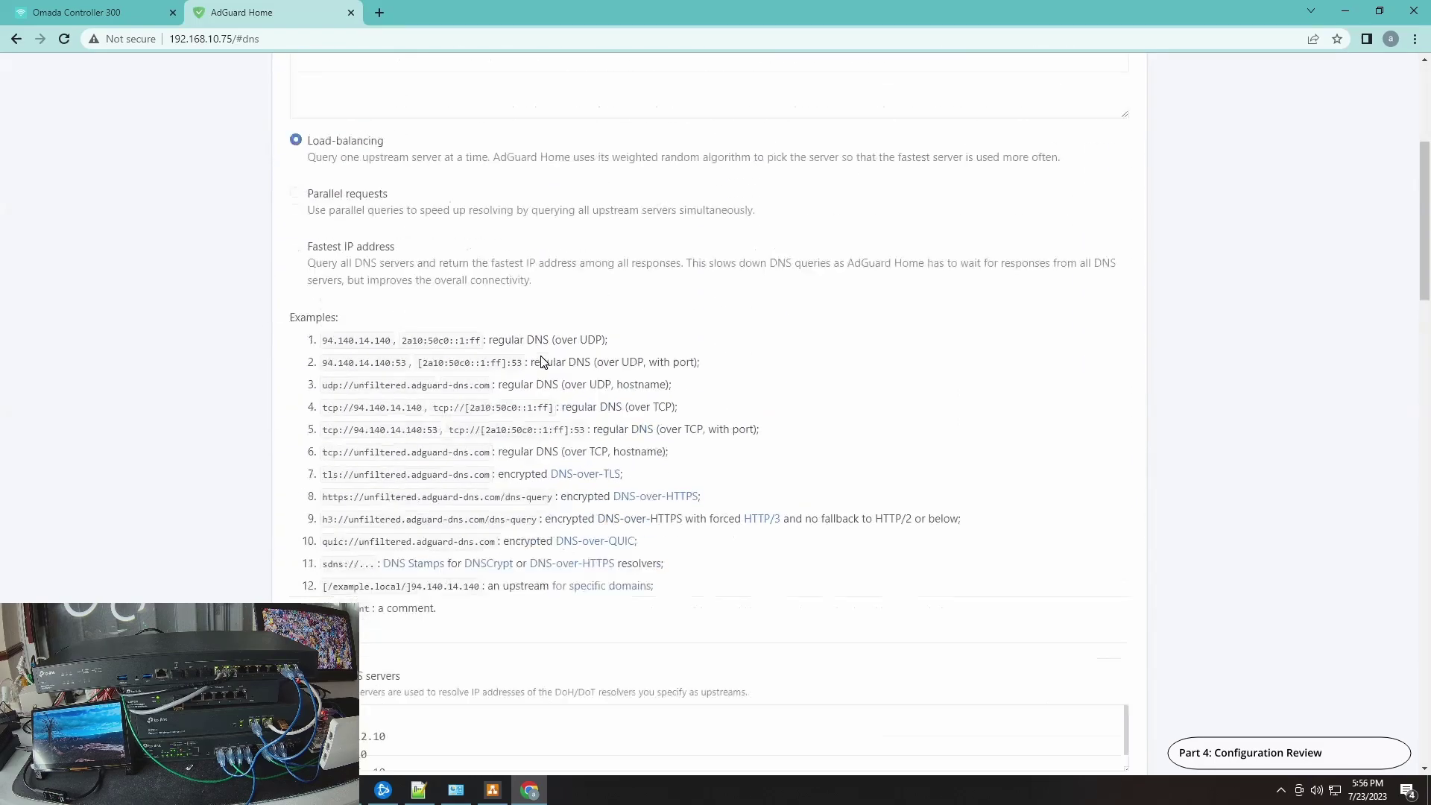
scroll(540, 362, "up", 5)
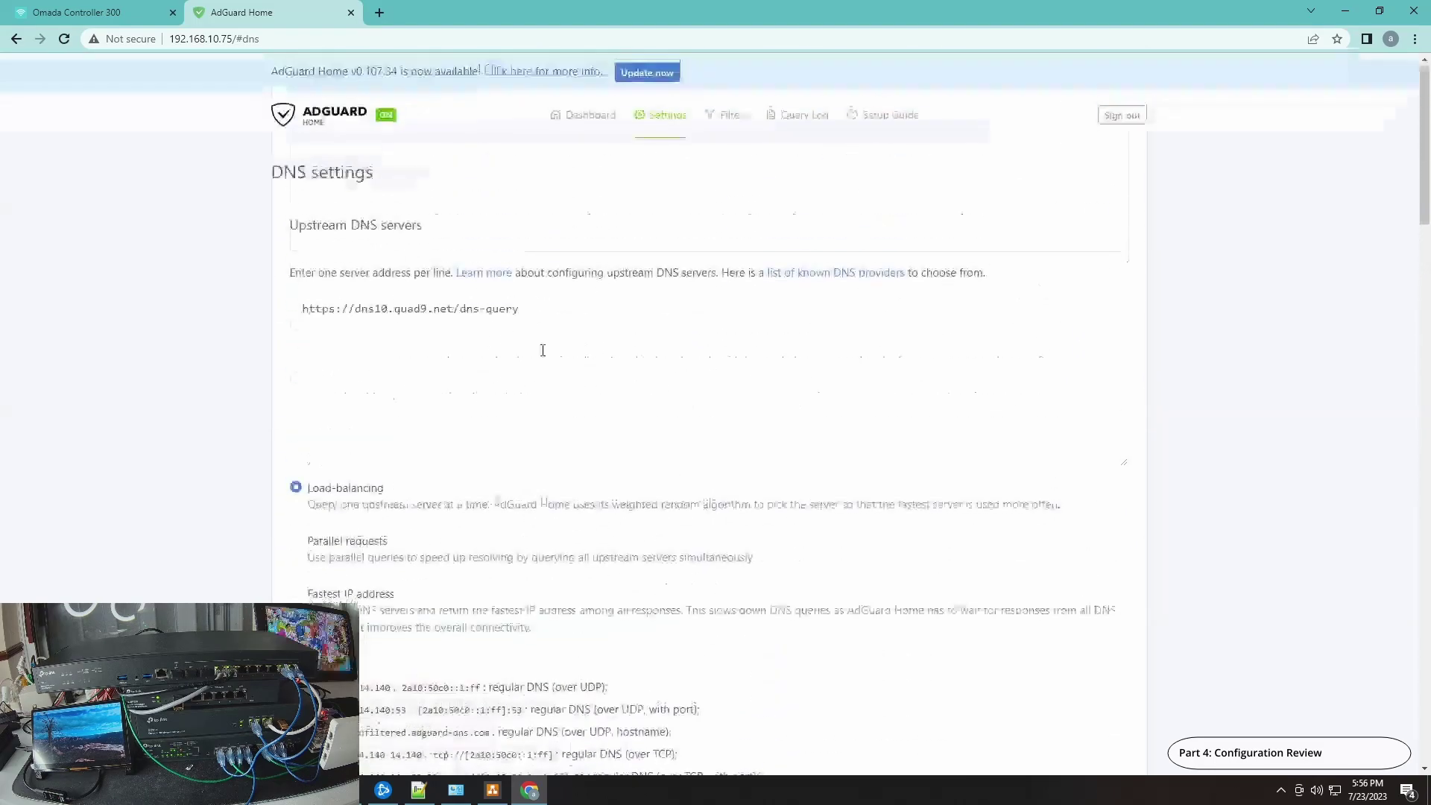
left_click(583, 118)
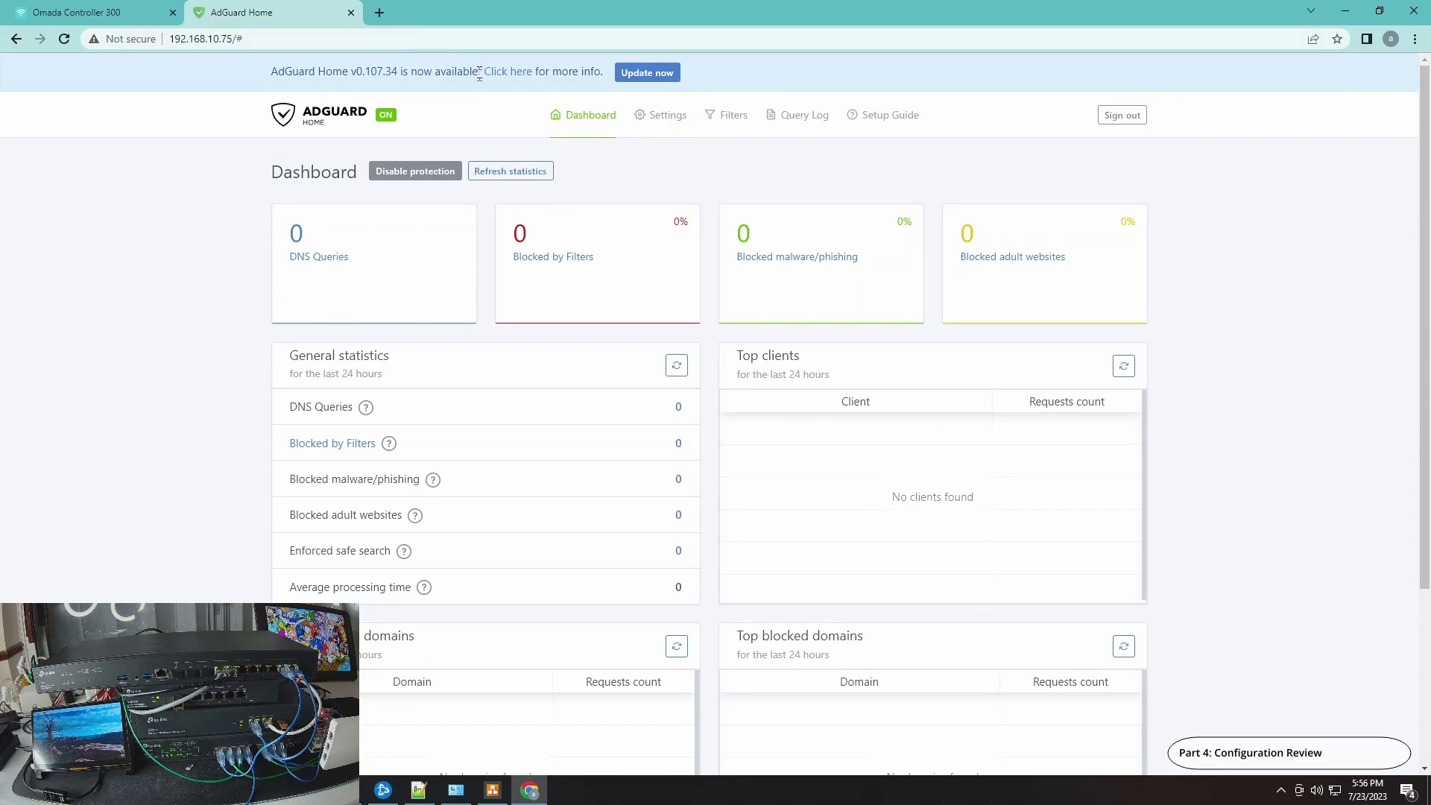
left_click(549, 172)
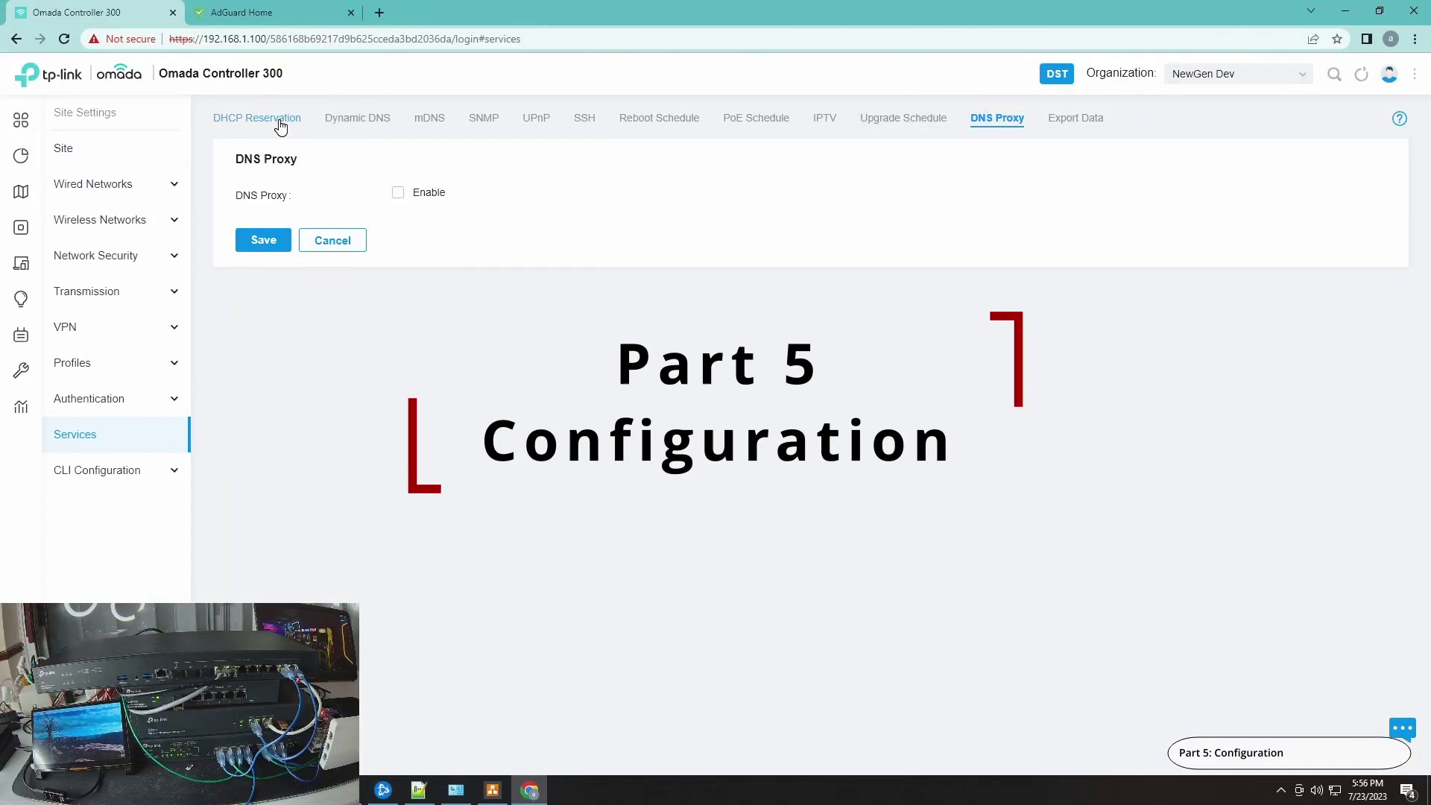
Step: Enable DNS Proxy and enter 192.168.10.75 as its DNS server, briefly checking AdGuard
left_click(400, 194)
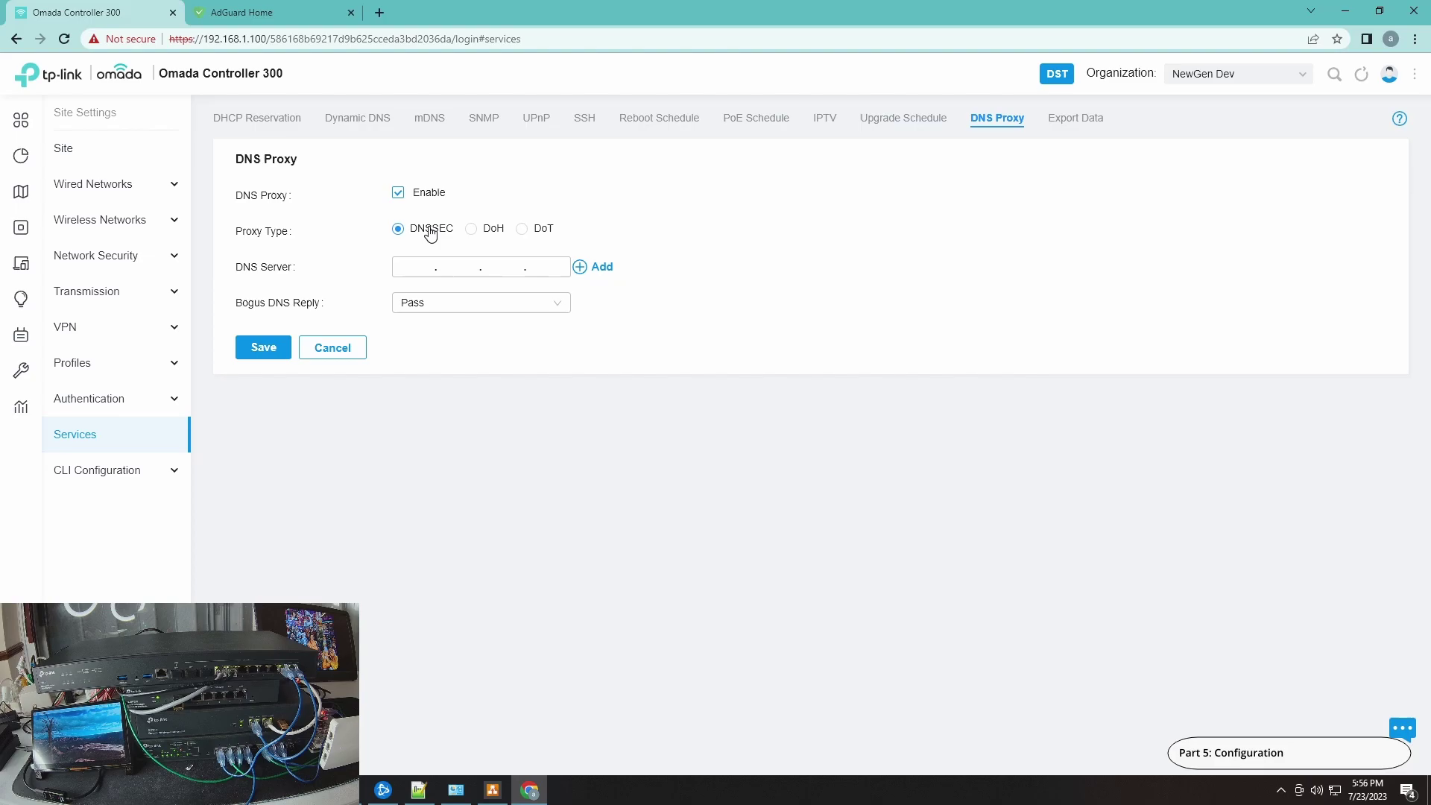
left_click(421, 263)
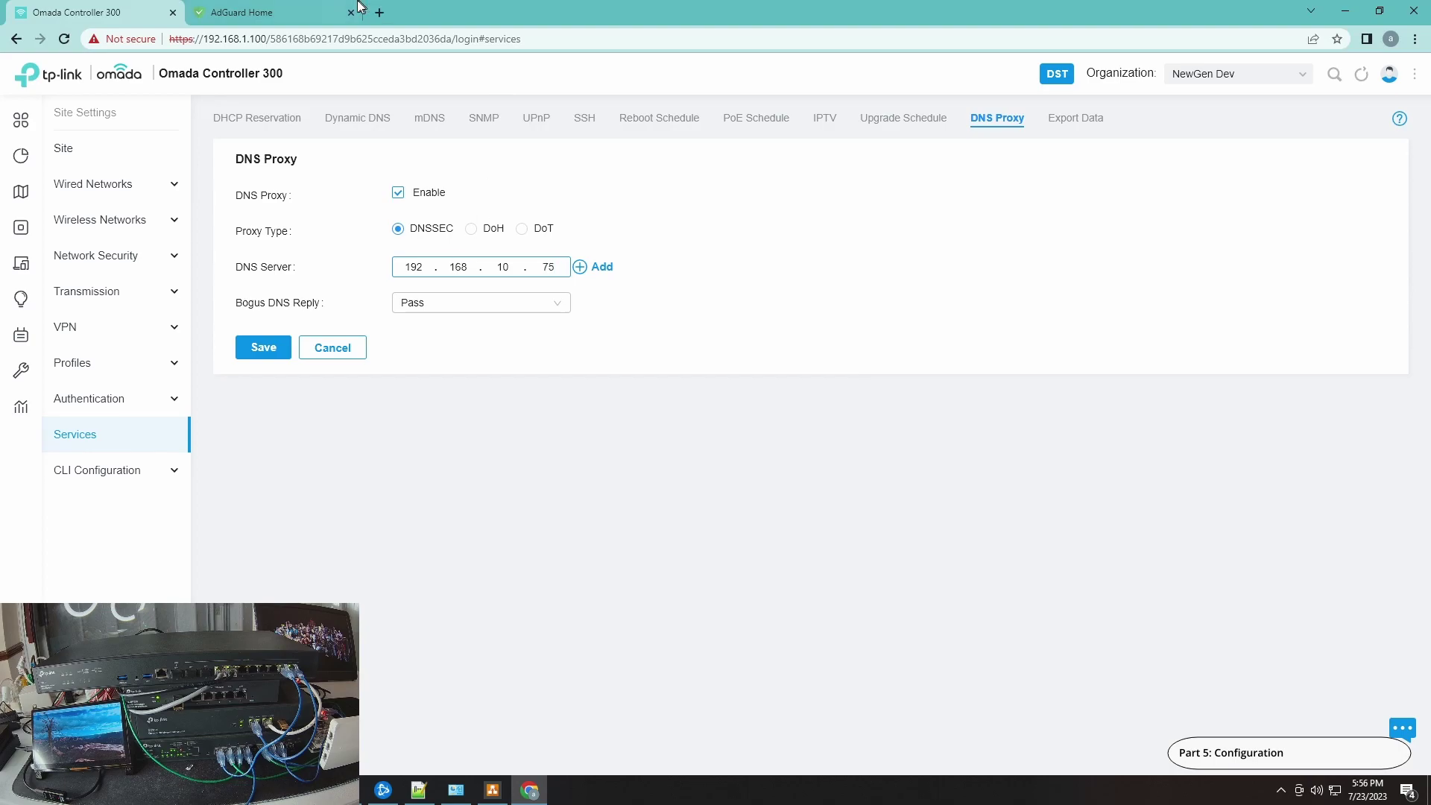
left_click(256, 9)
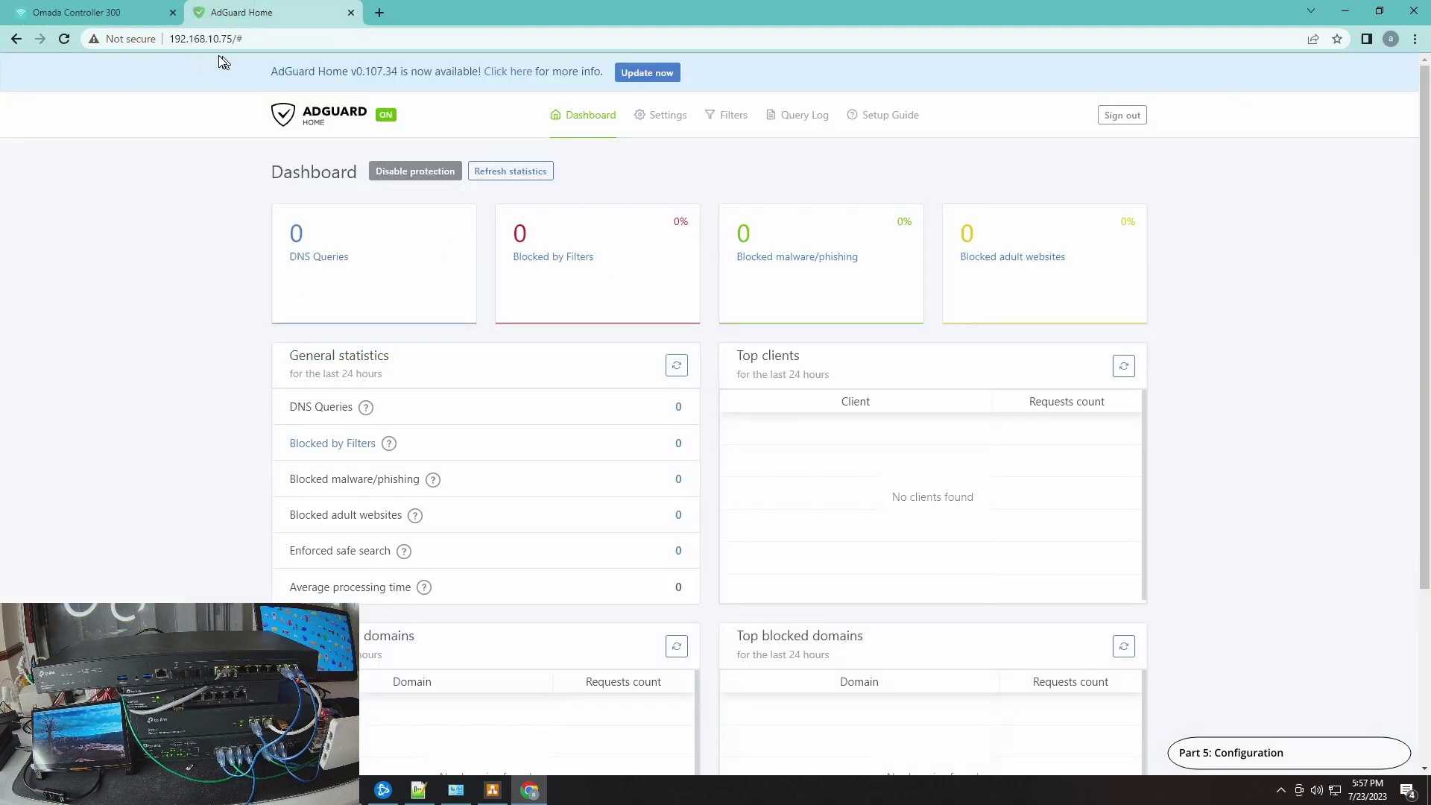
left_click(117, 15)
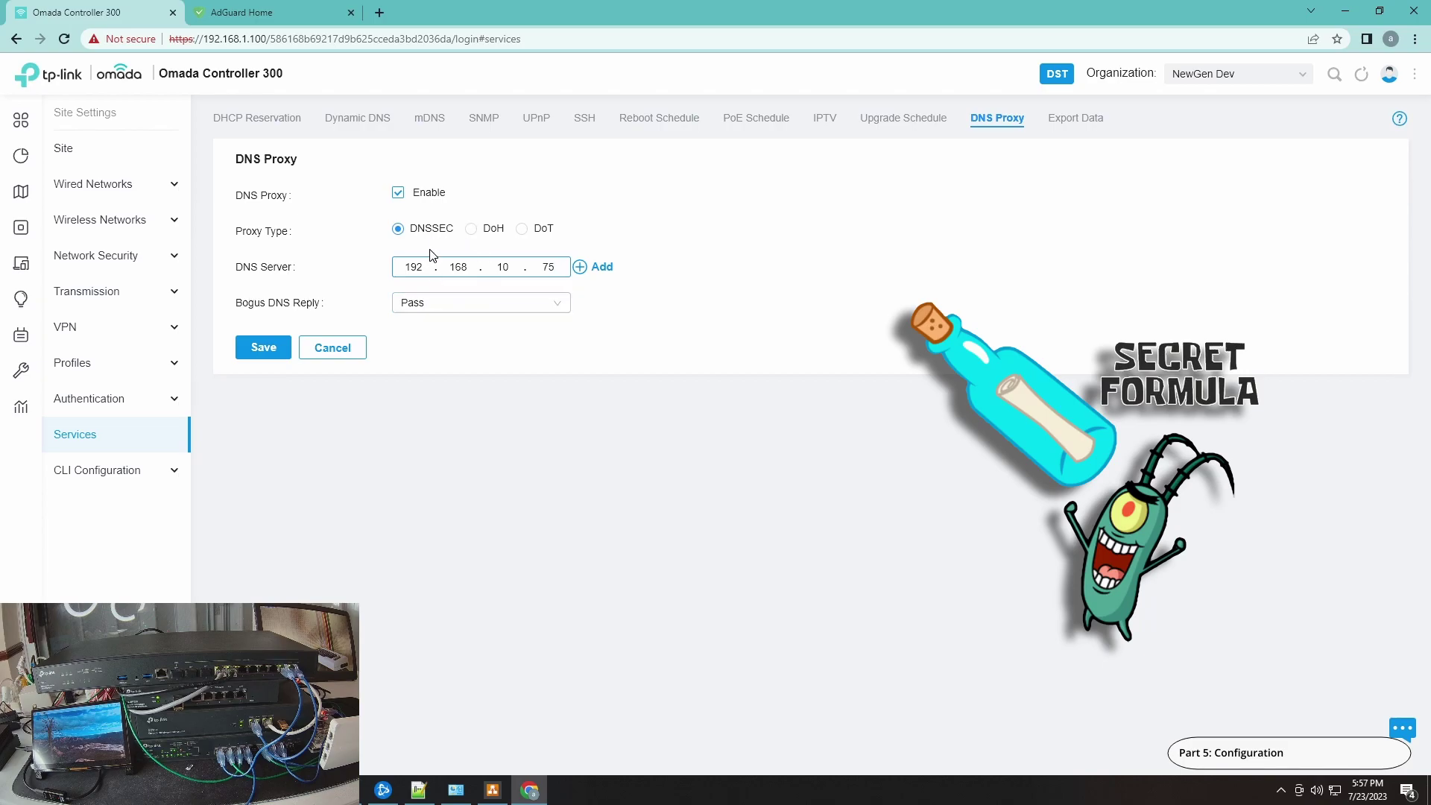
Step: Keep Bogus DNS Reply at Pass and save the DNS Proxy settings
left_click(435, 304)
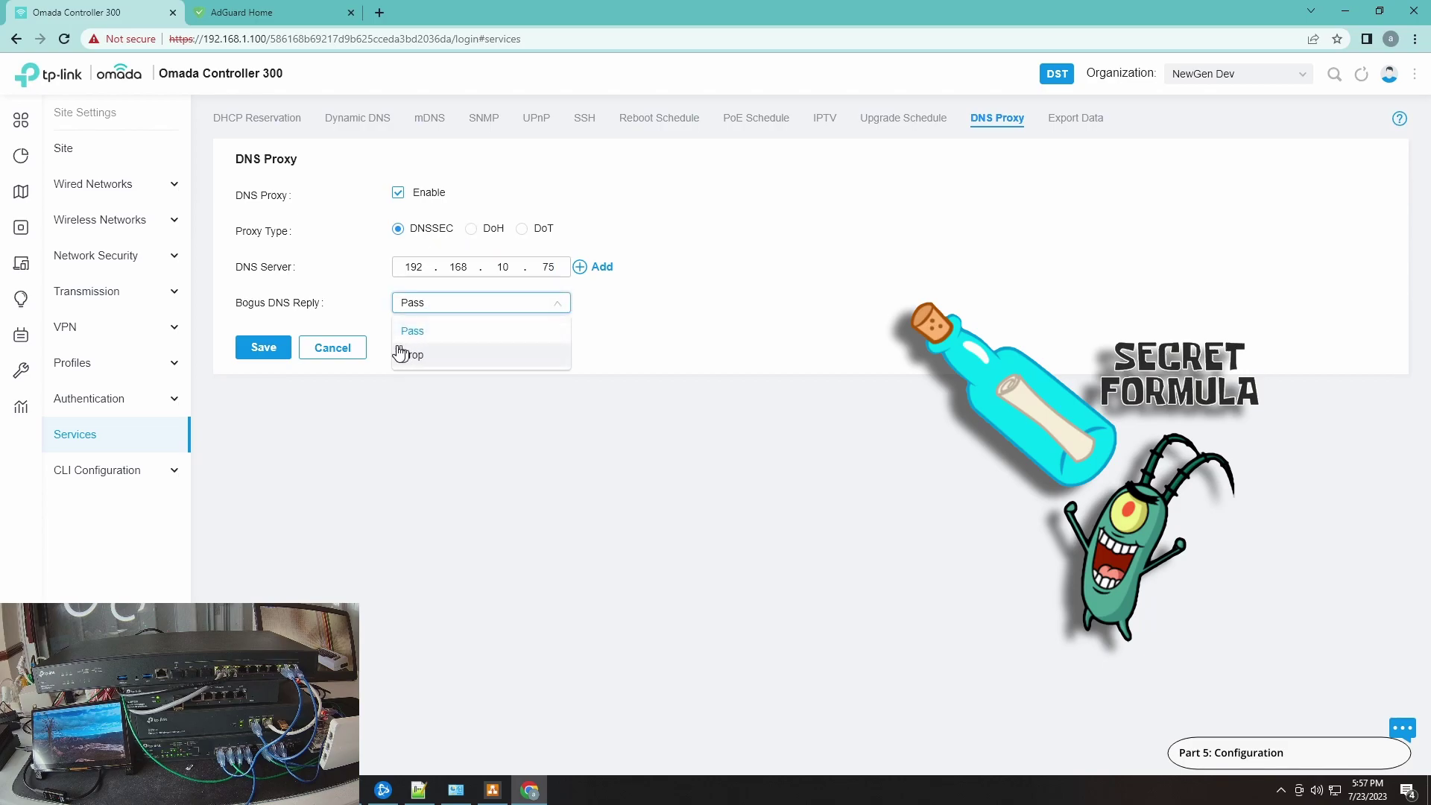
left_click(613, 429)
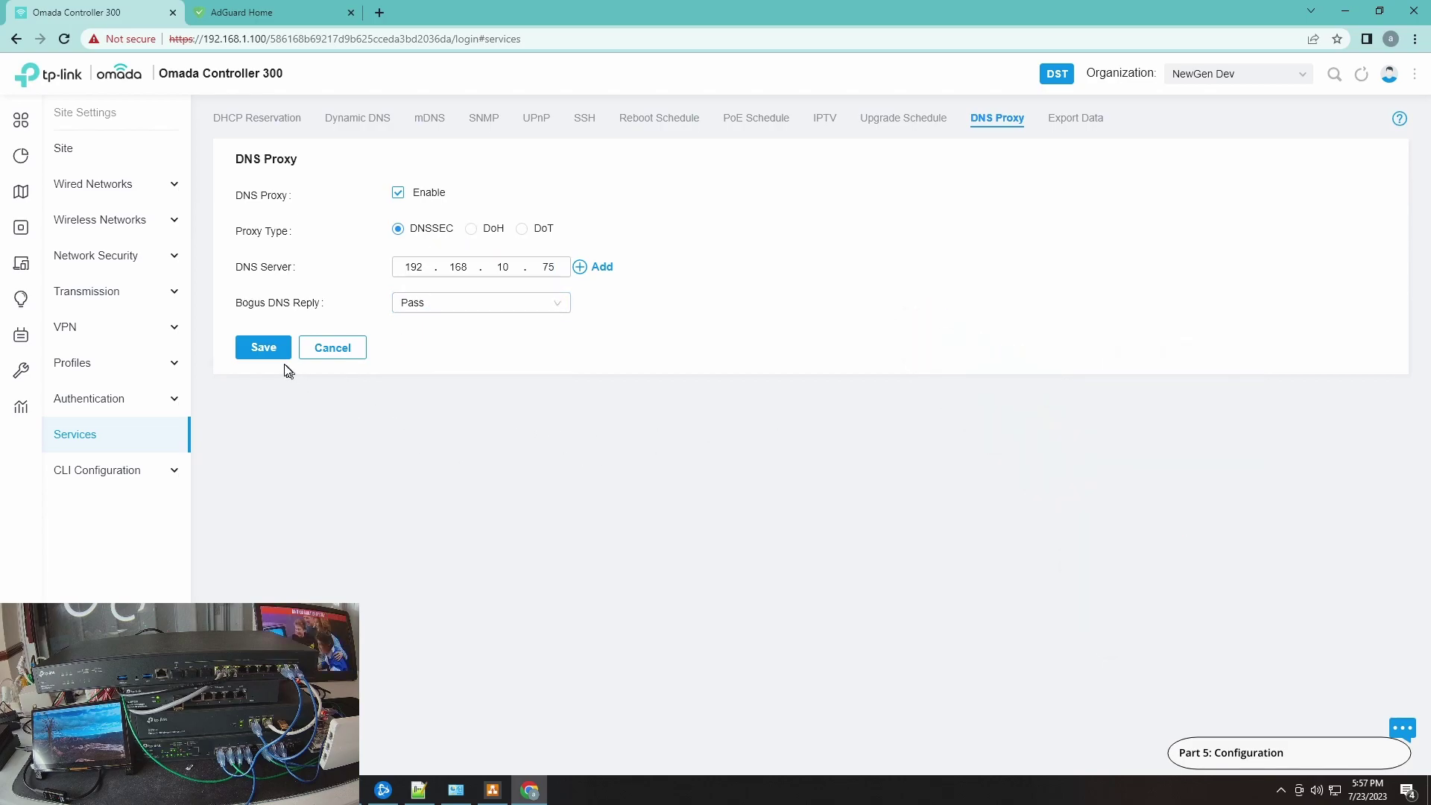
left_click(250, 346)
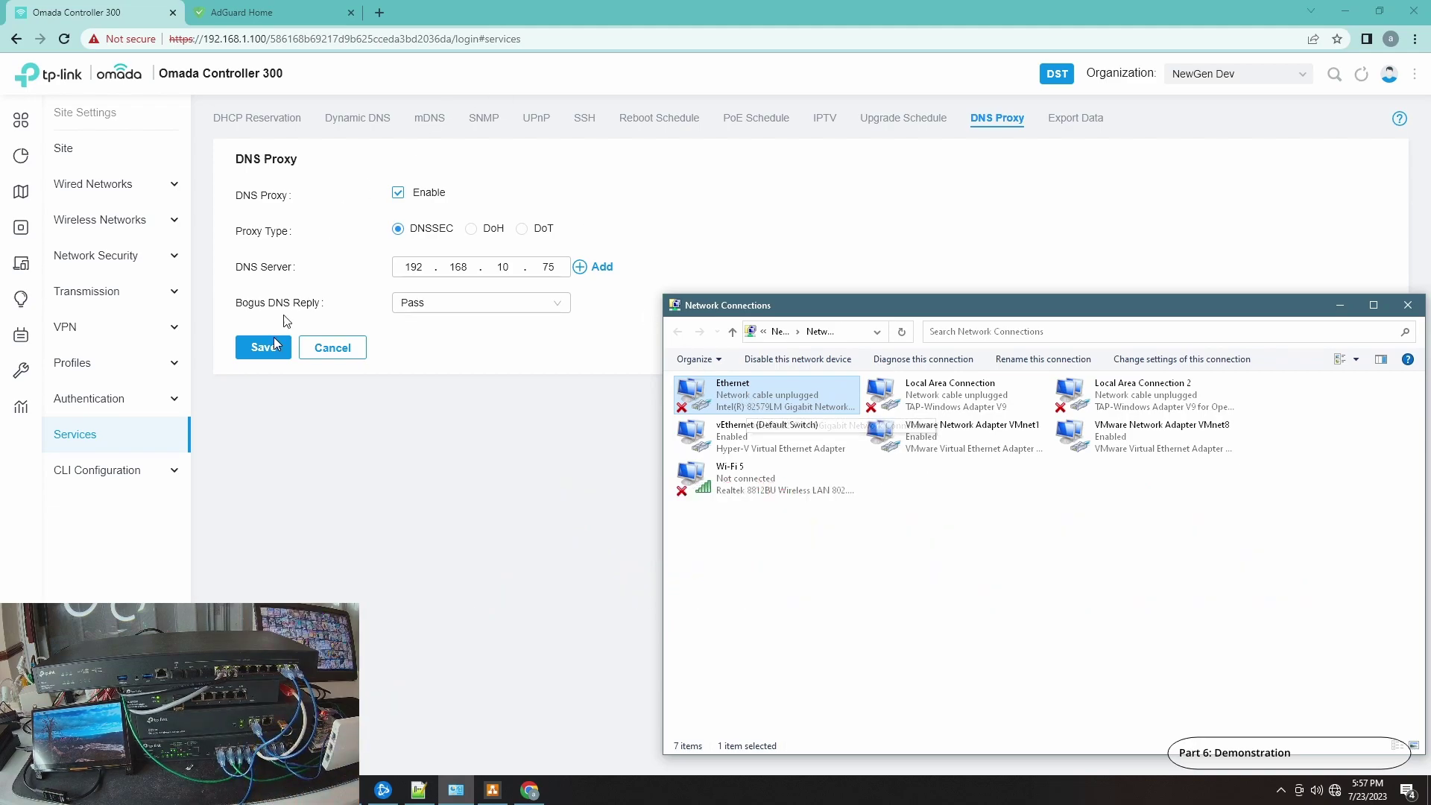
Step: Ping 192.168.10.75 from the Command Prompt; all four requests time out
left_click(456, 790)
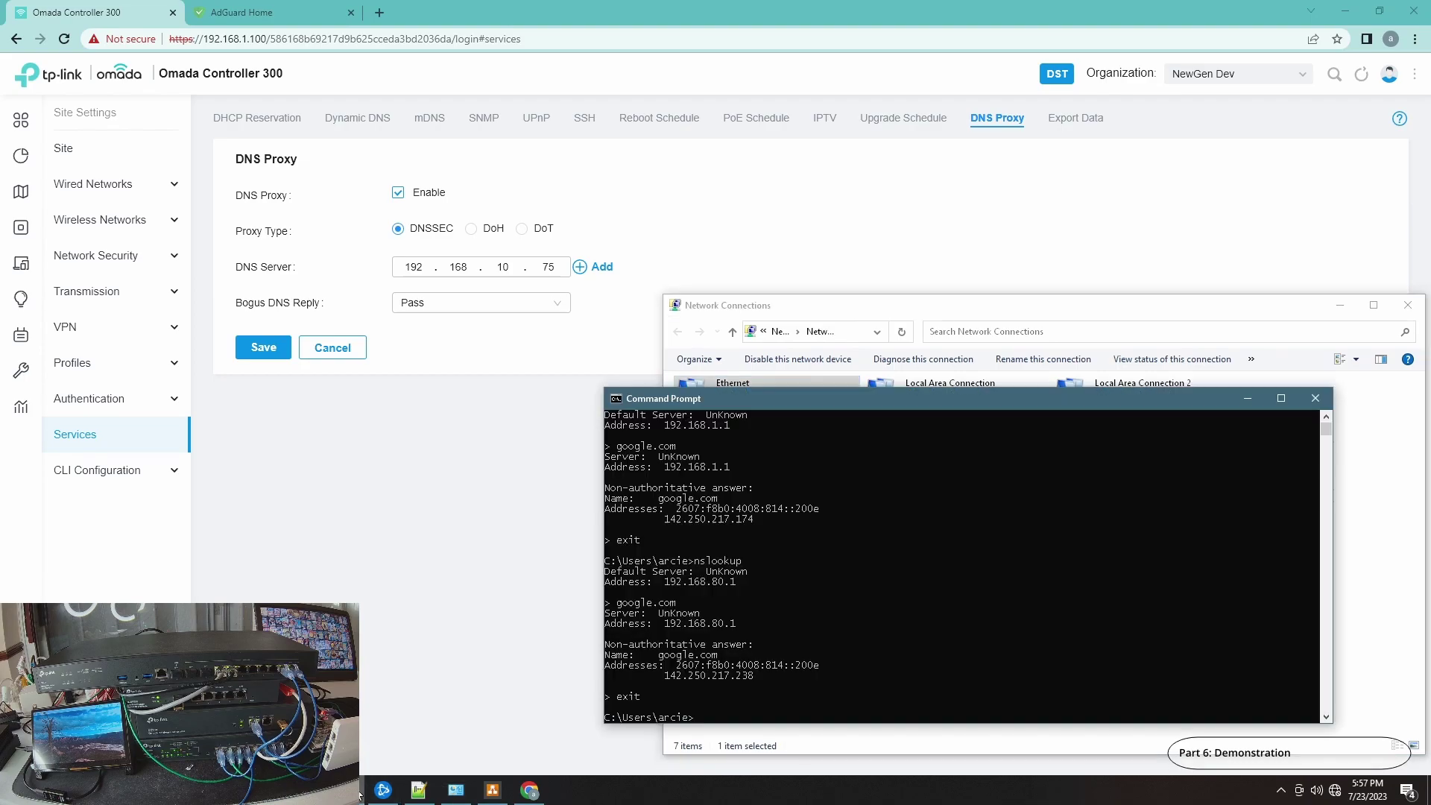
type("ping 192.168.10.75")
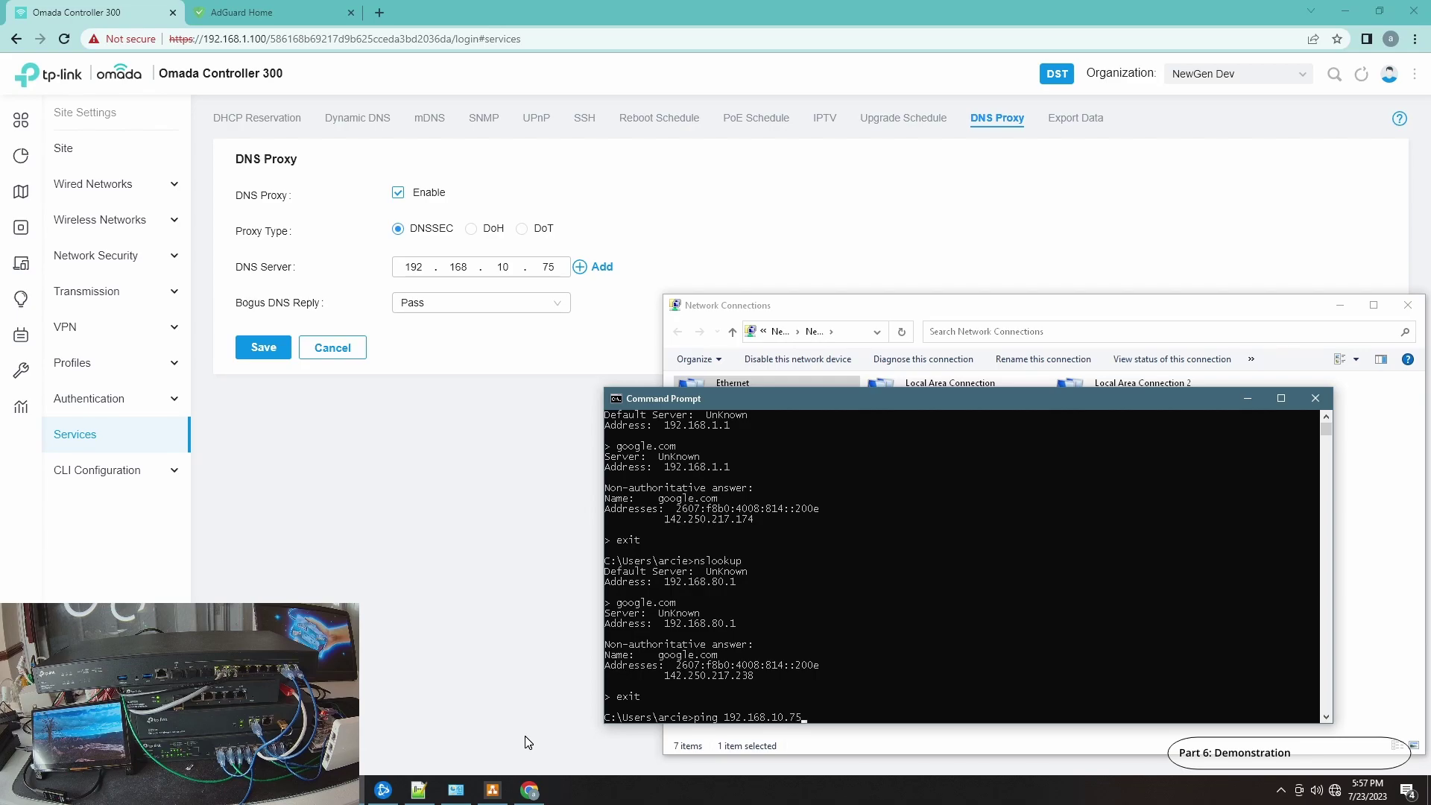
key("Return")
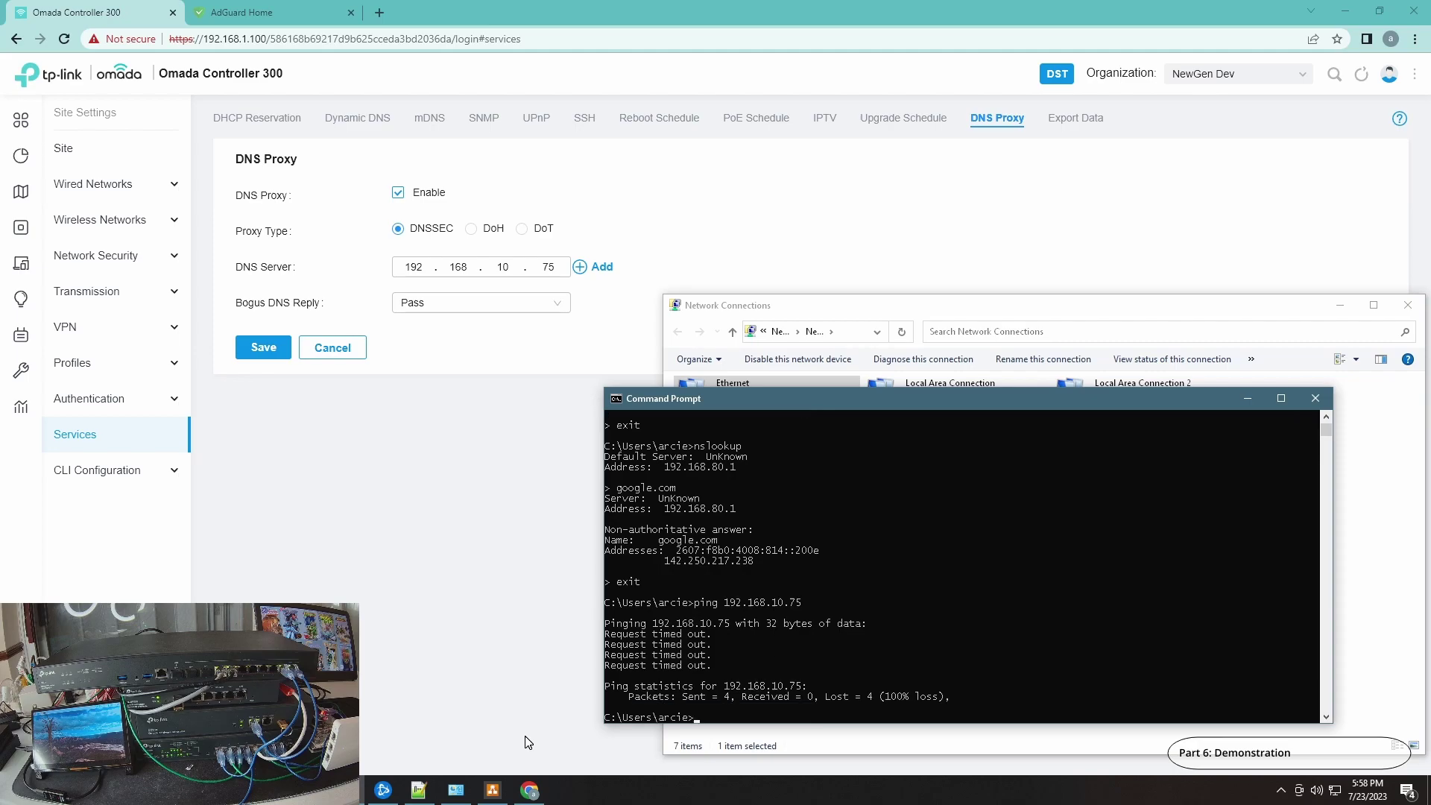
Step: Rerun the ping with -t for a continuous ping to 192.168.10.75
key("Up")
type("-t")
key("Return")
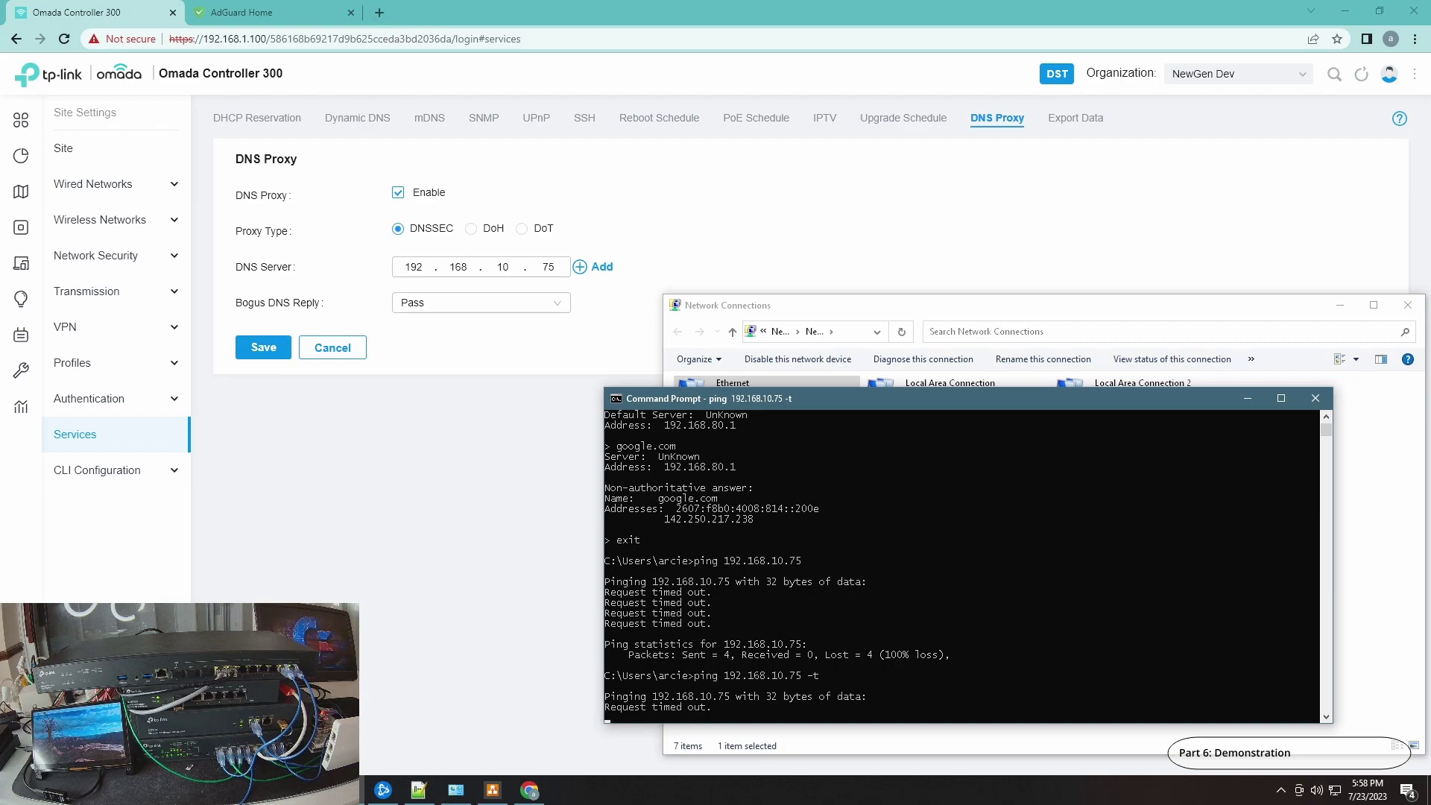
Step: Launch a second Command Prompt via cmd and move it off the proxy form
key("super+s")
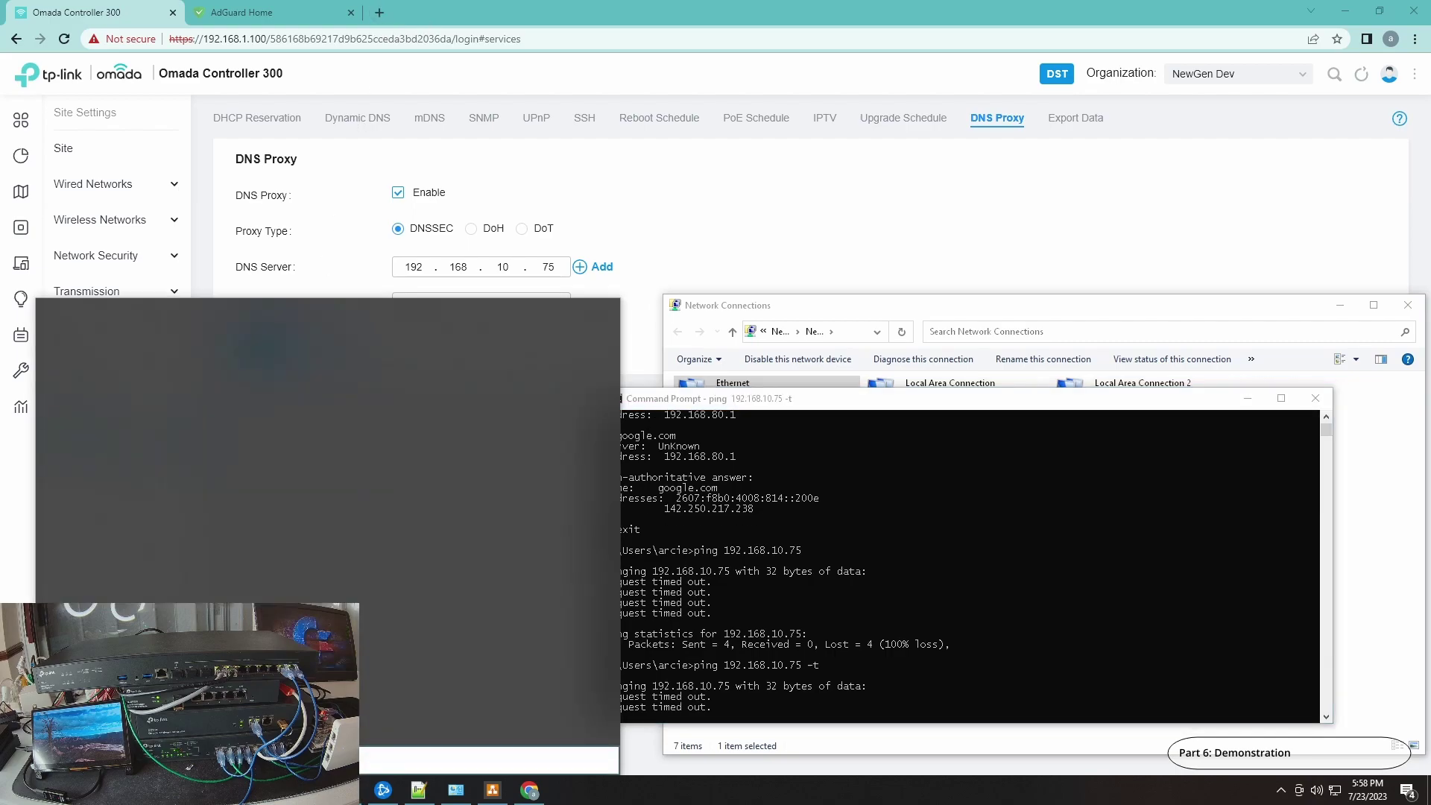
type("cmd")
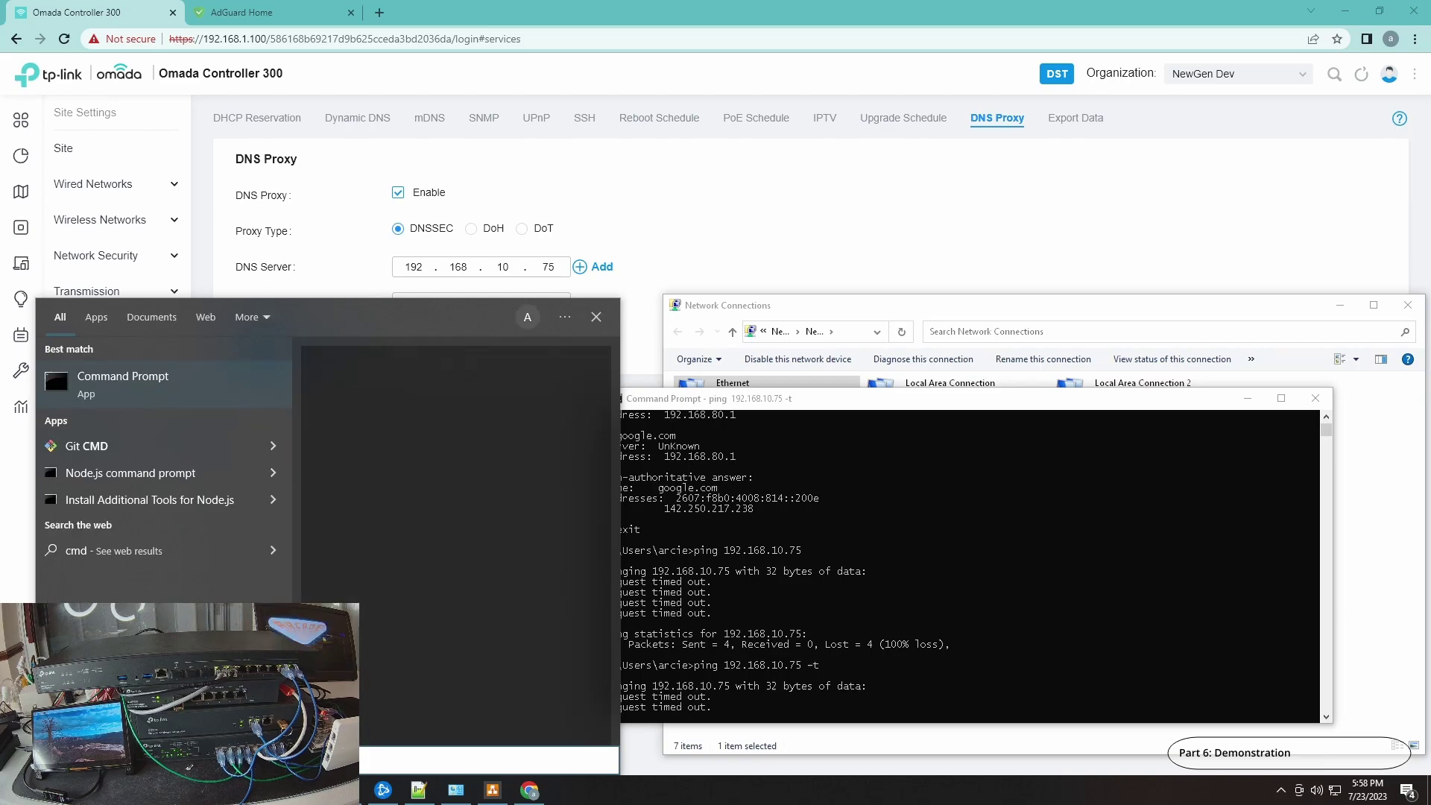
key("Return")
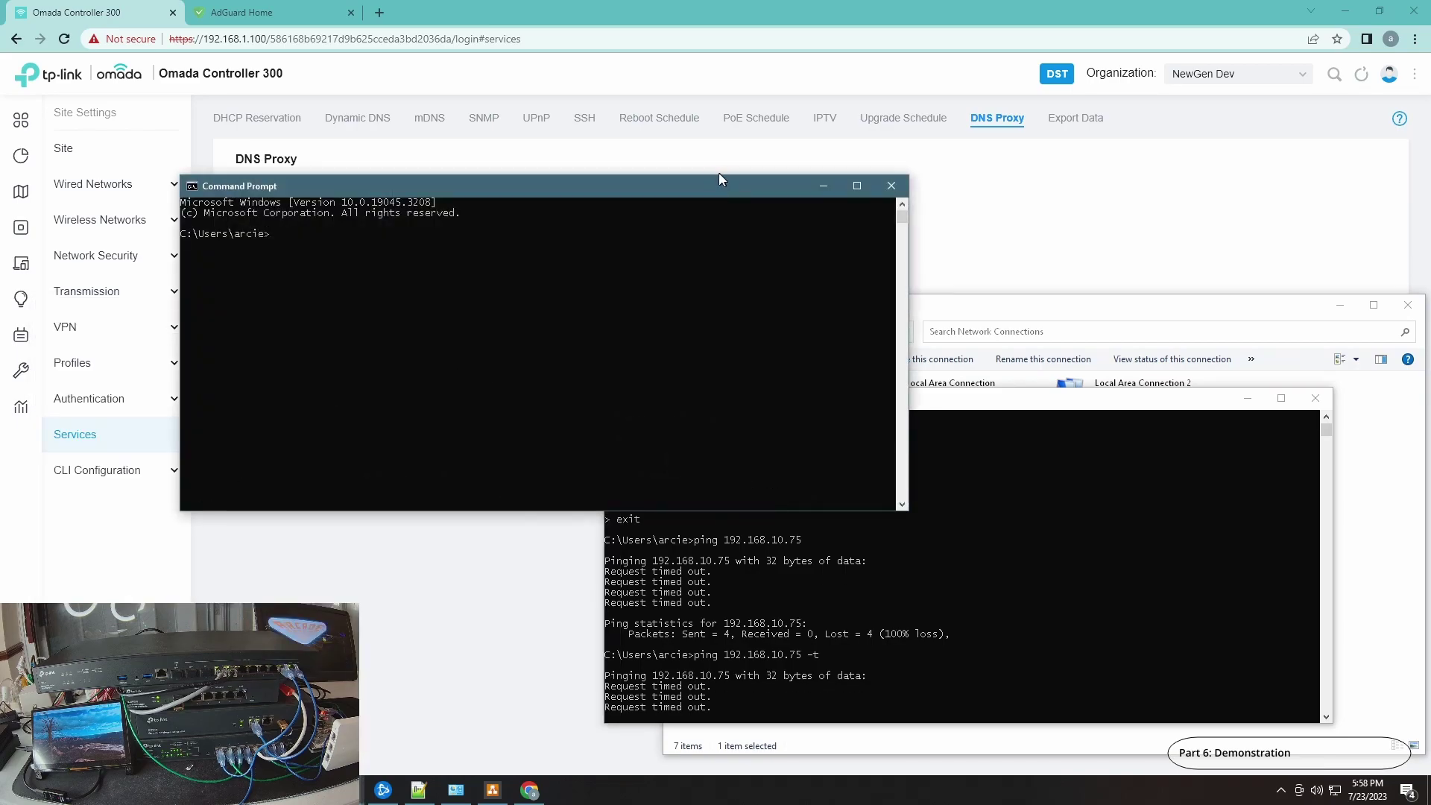
left_click_drag(687, 183, 959, 82)
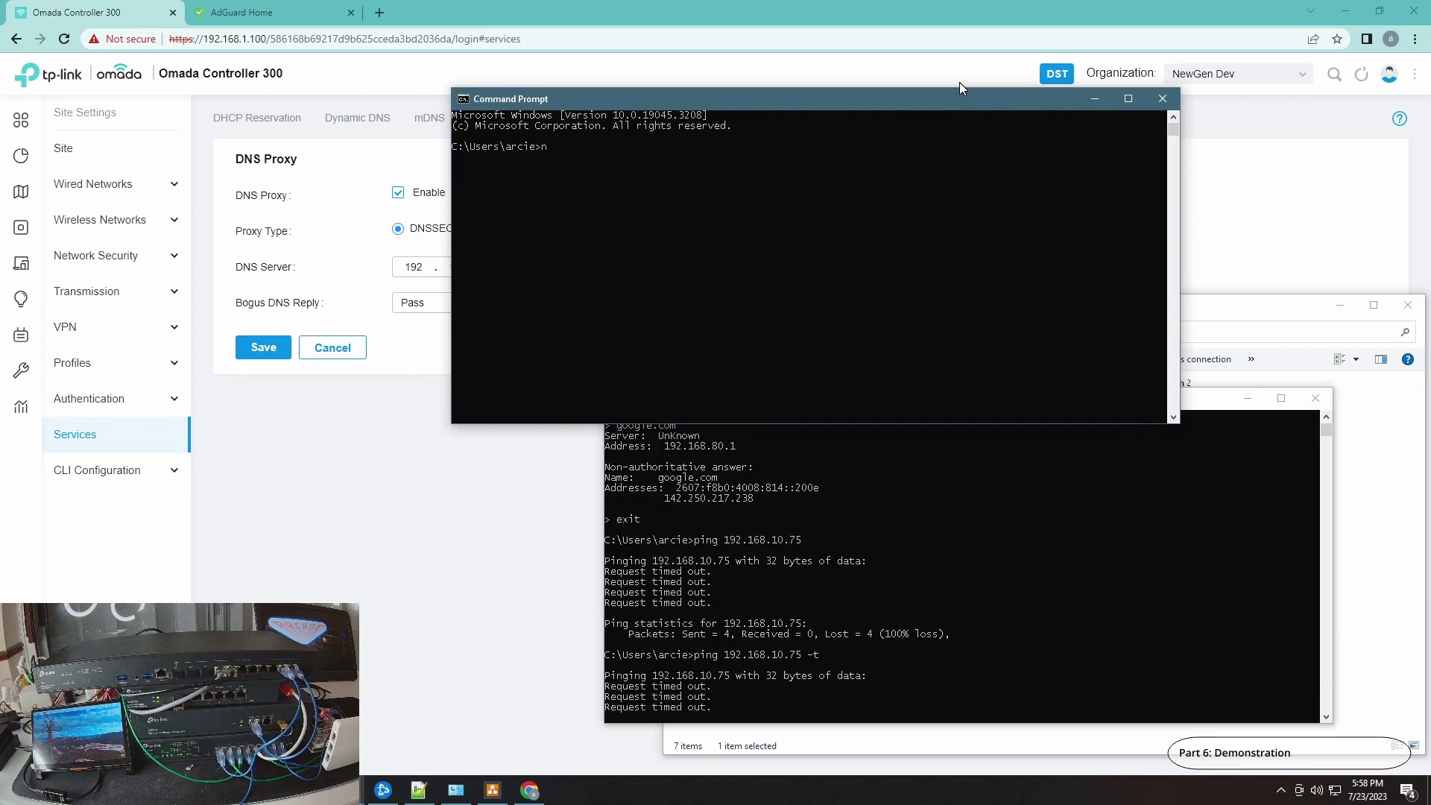
Step: Run nslookup and query google.com, answered by gateway server 192.168.80.1
type("nslookuo")
key("BackSpace")
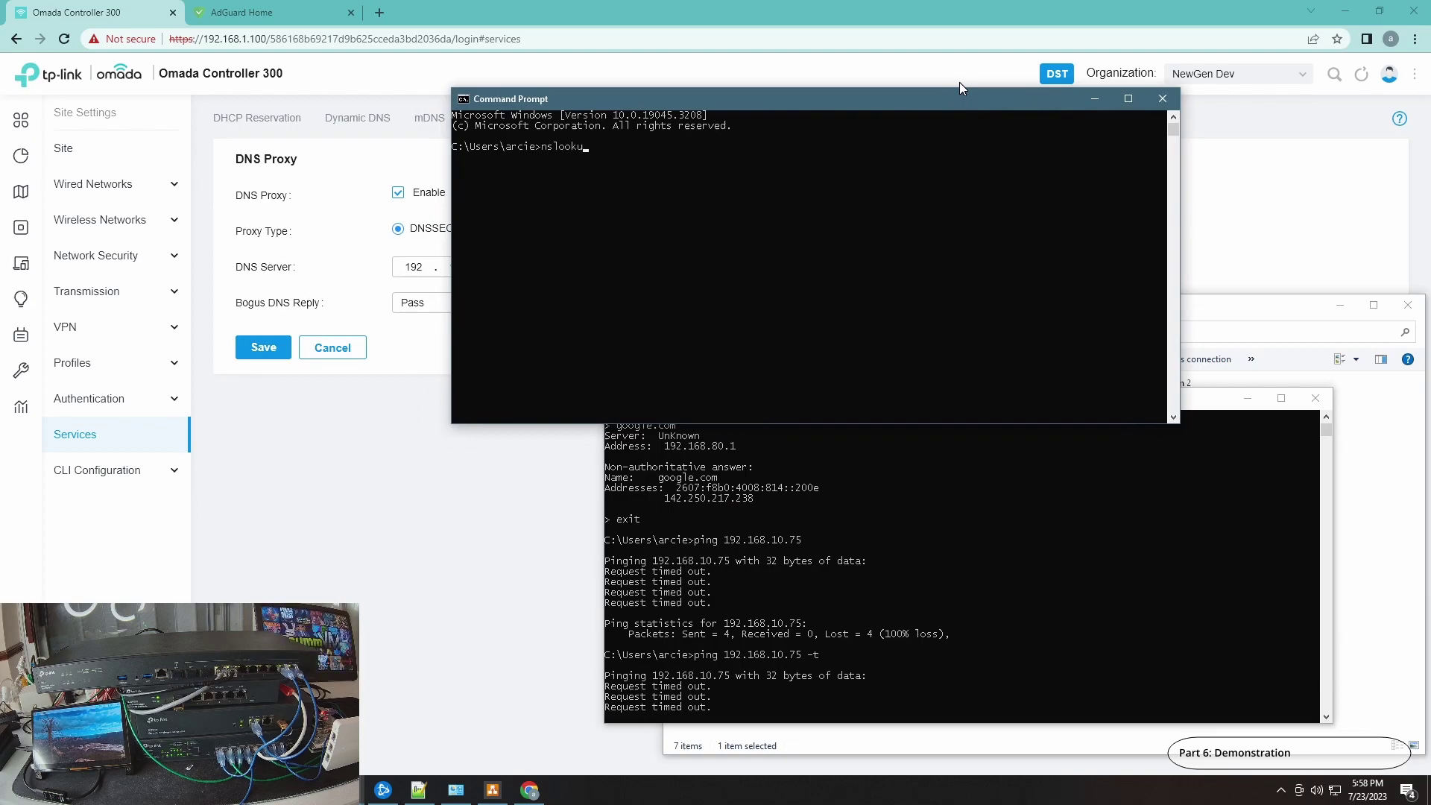
type("p")
key("Return")
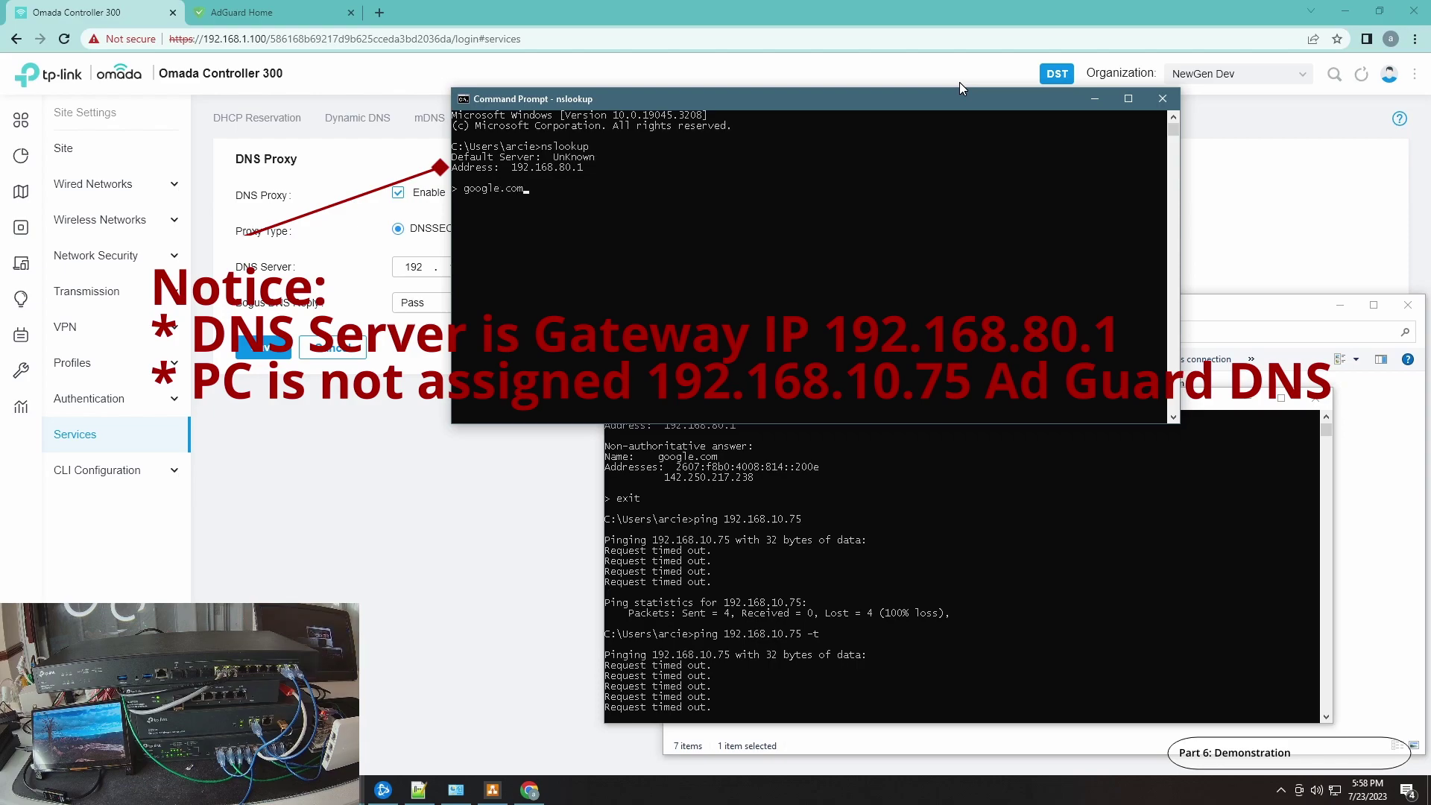
key("Return")
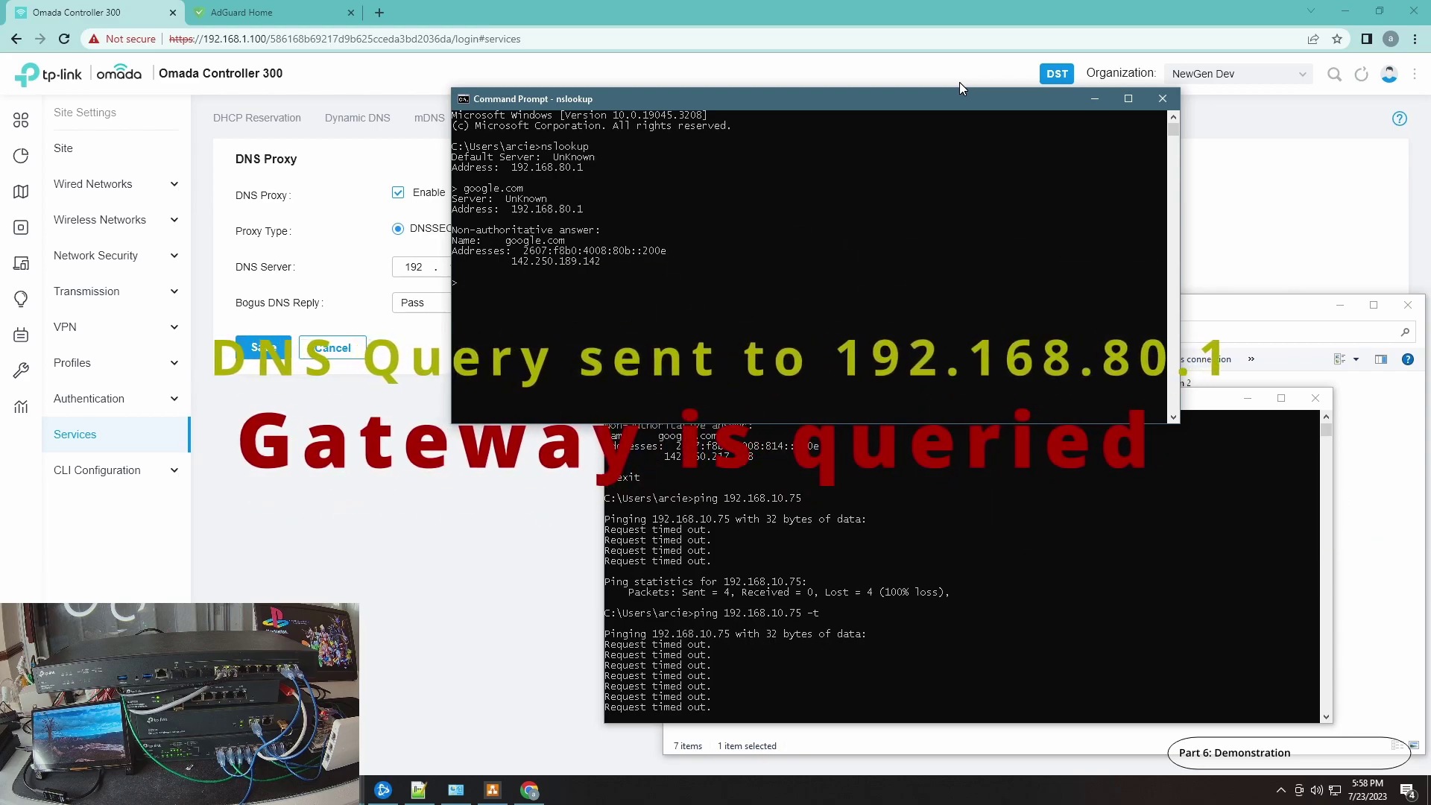
Step: Check AdGuard still shows 0 queries, then bring back the continuous ping, now getting replies
left_click(246, 12)
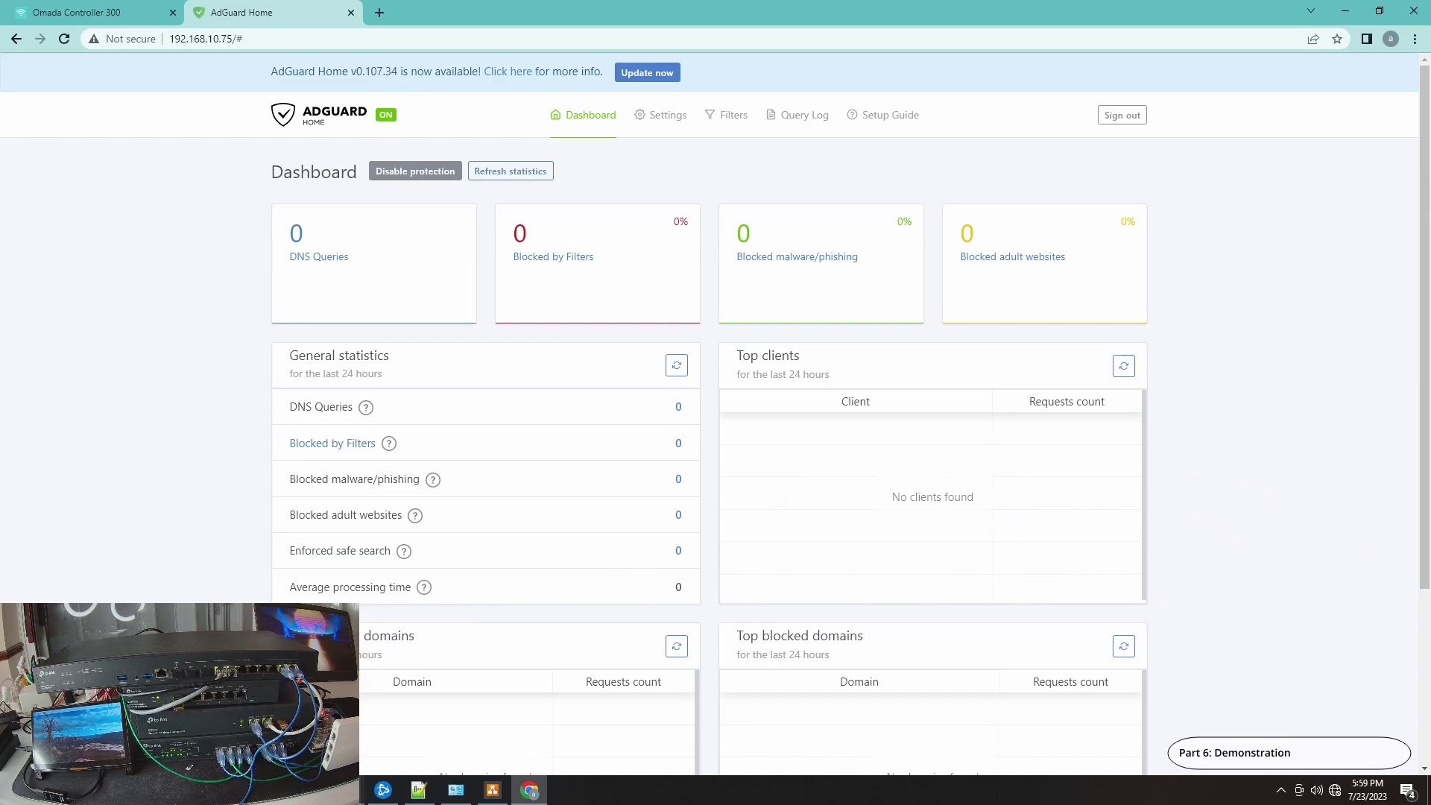
mouse_move(388, 789)
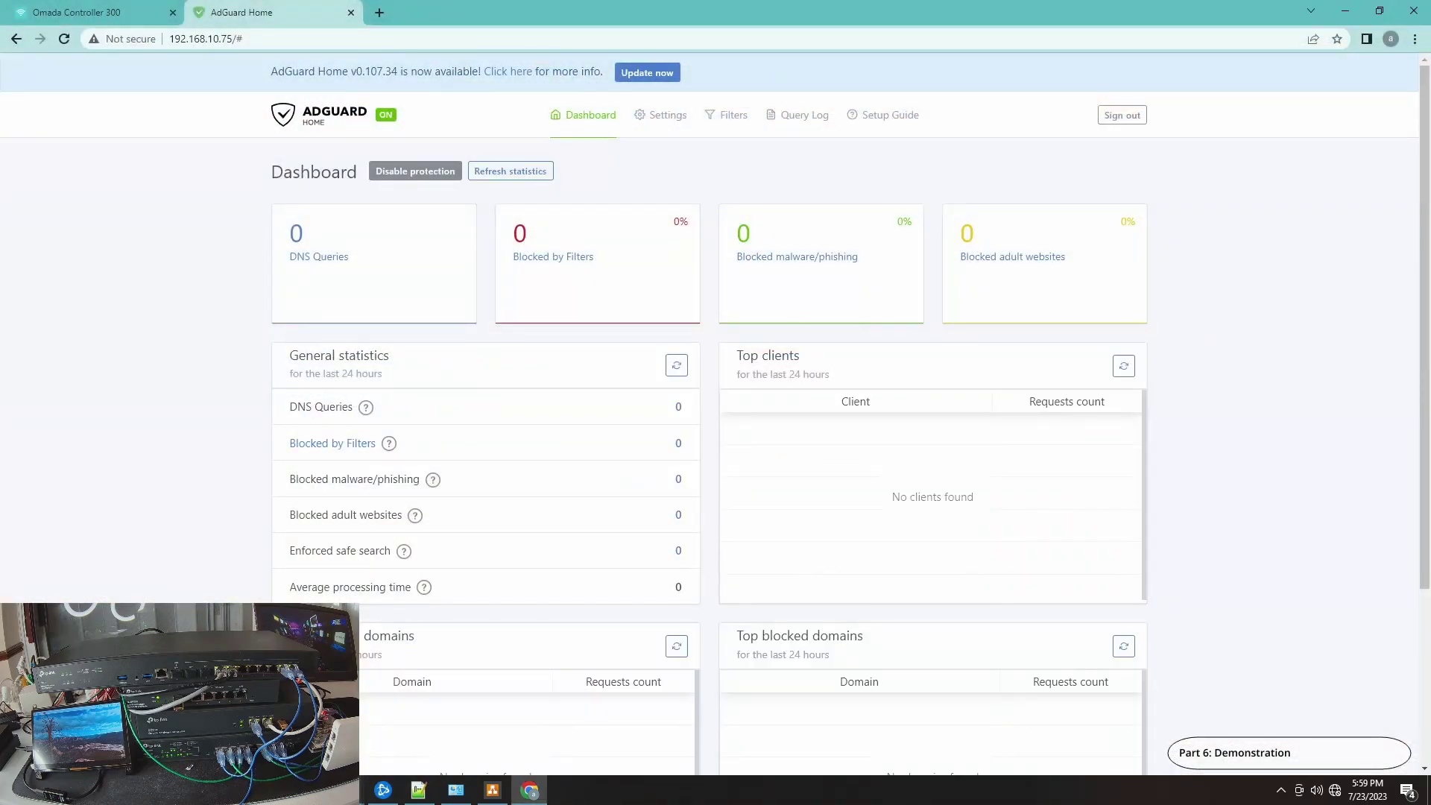
left_click(395, 792)
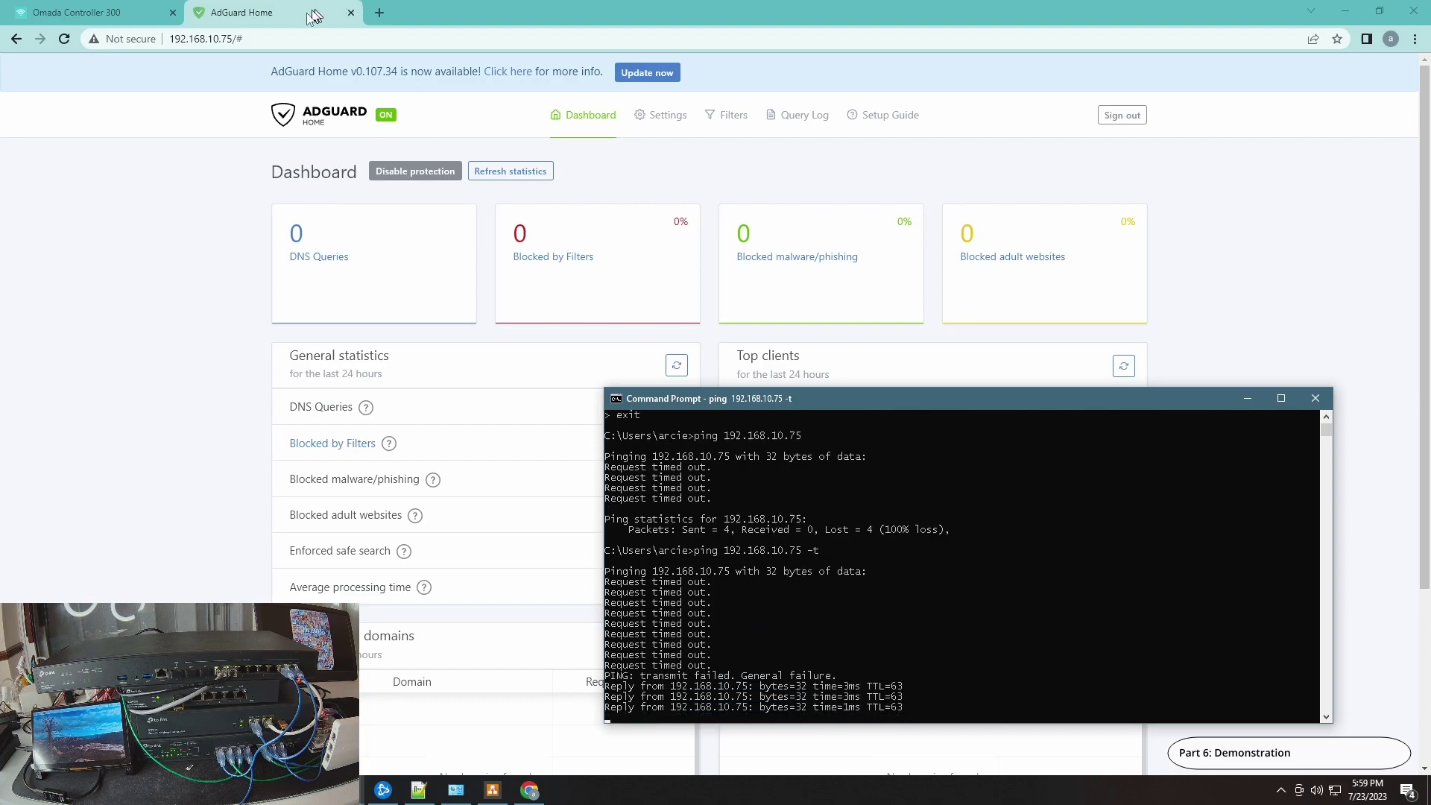
left_click(199, 243)
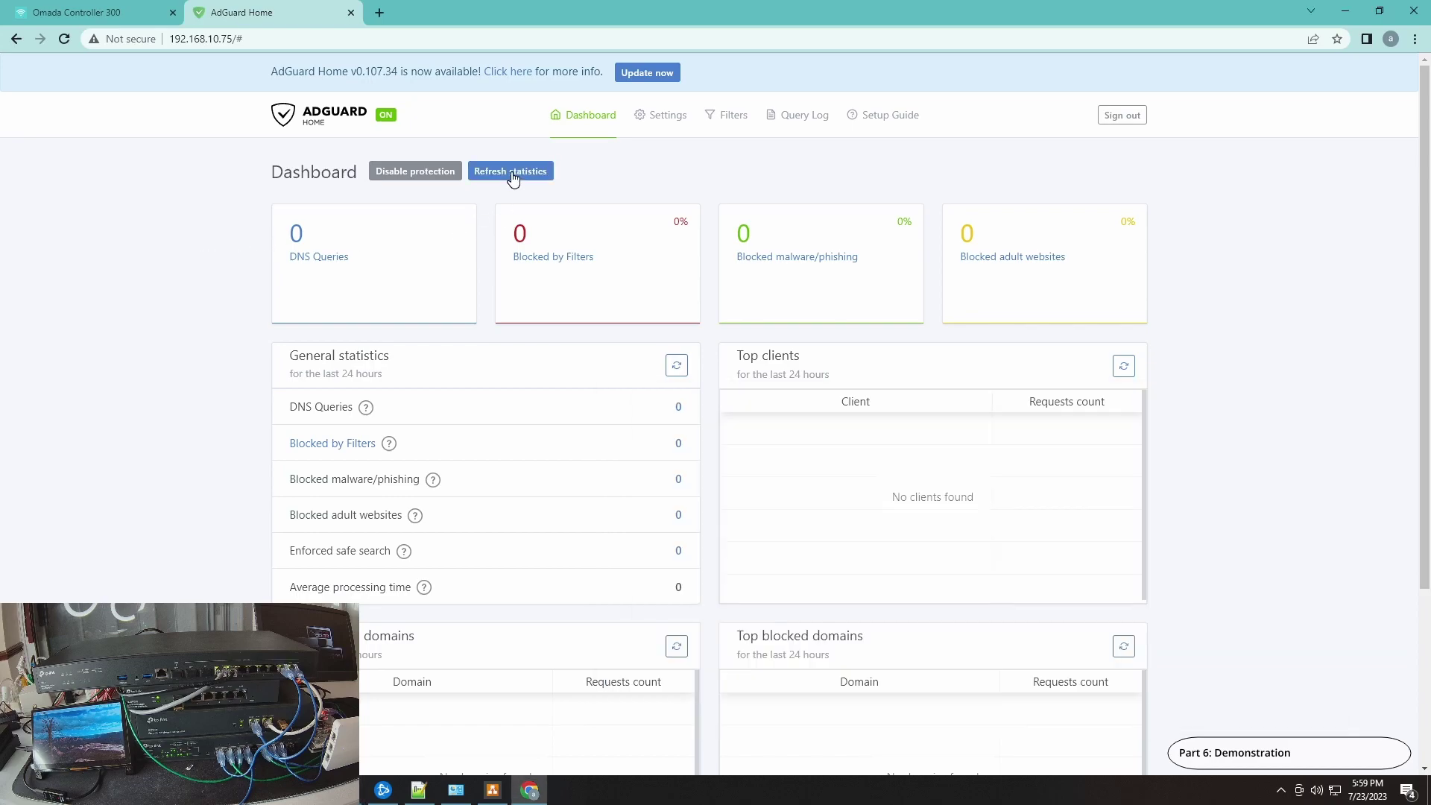
left_click(511, 171)
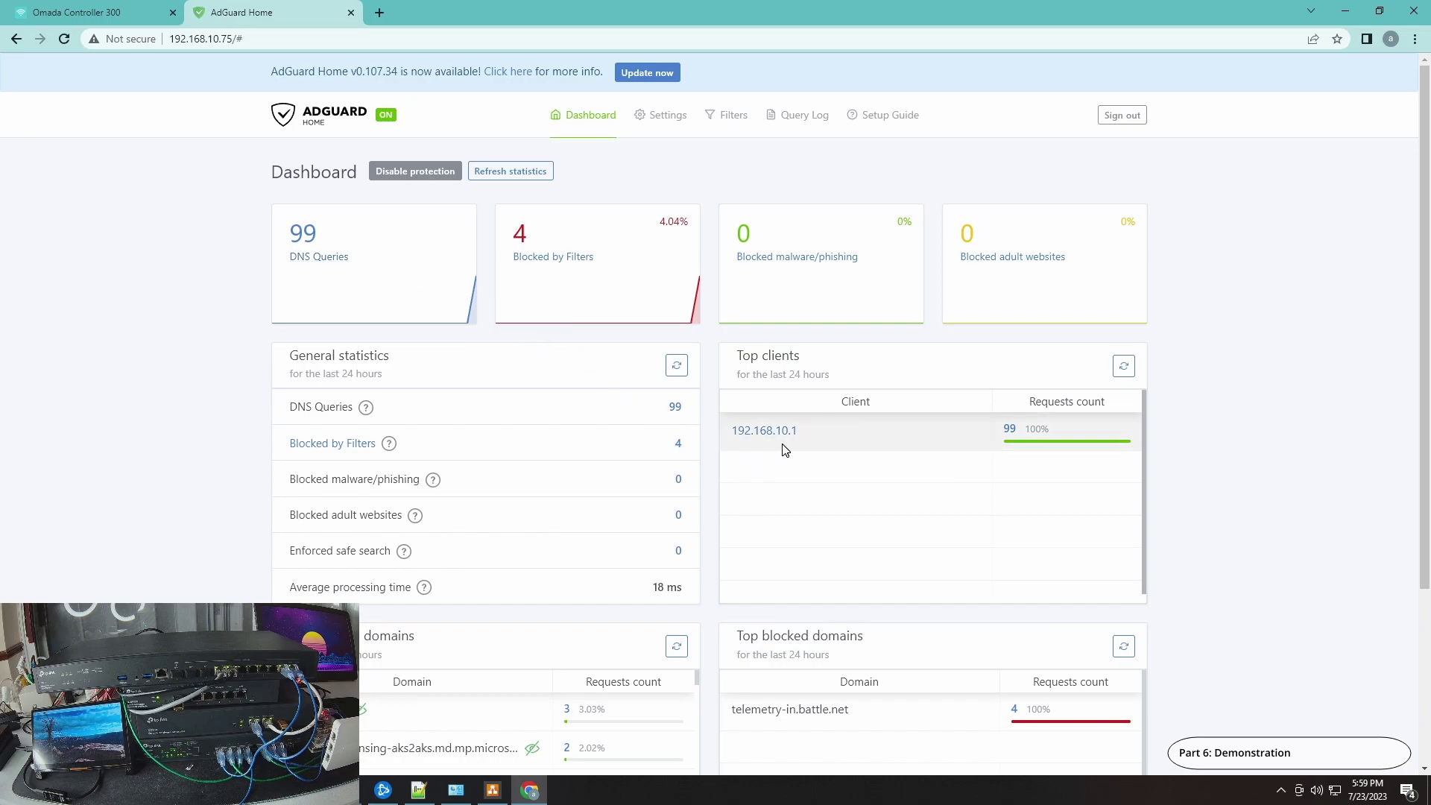
mouse_move(795, 445)
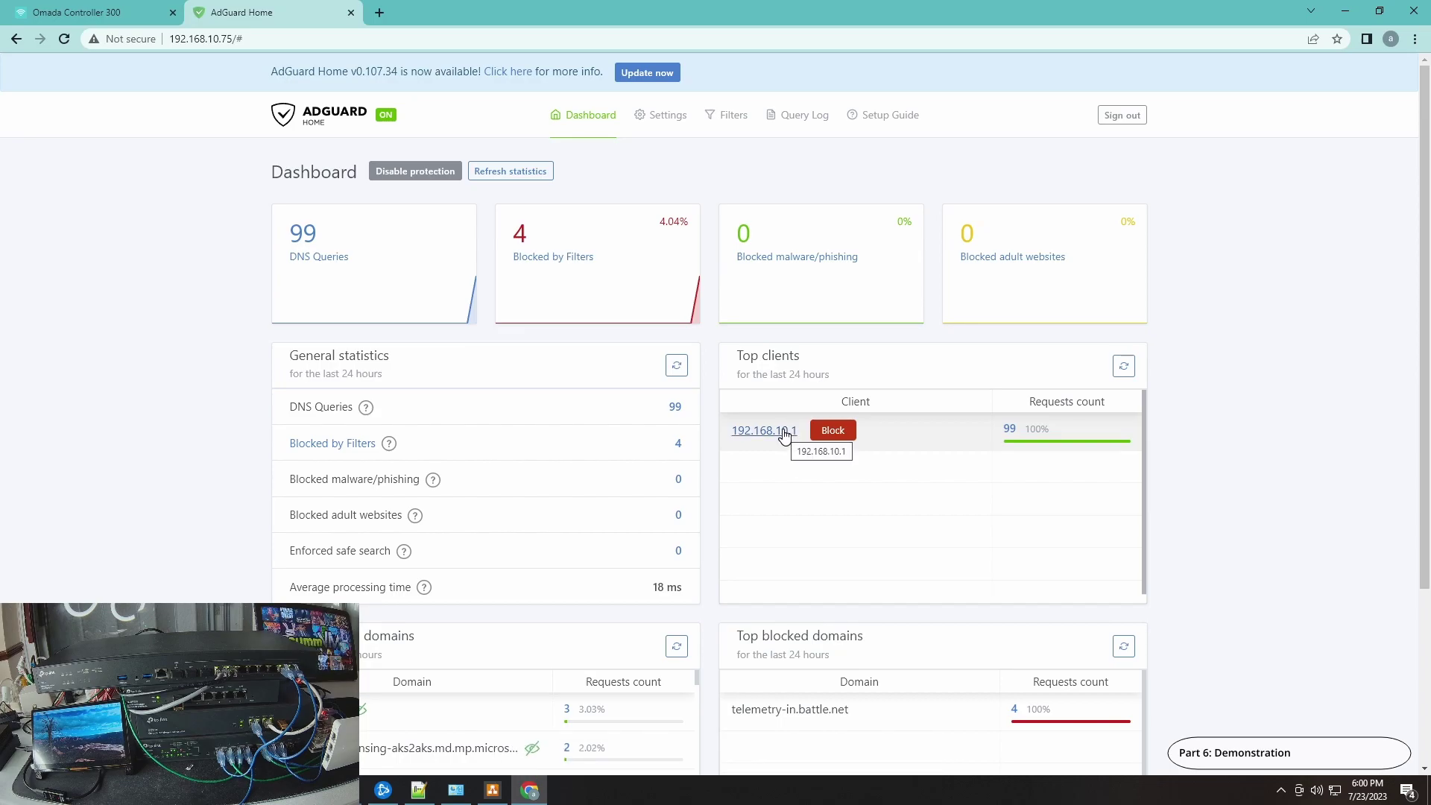
scroll(738, 440, "down", 1)
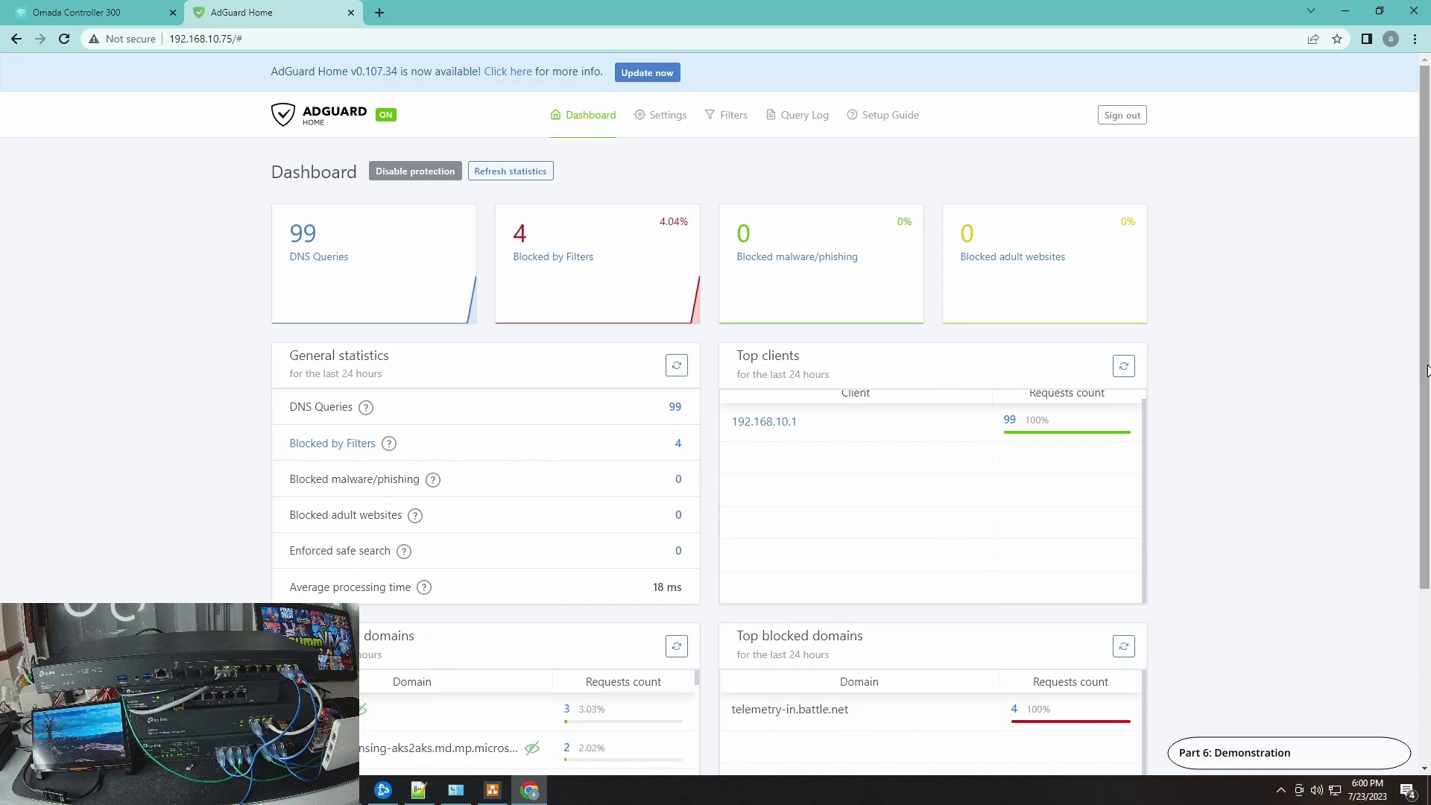
scroll(1428, 371, "down", 4)
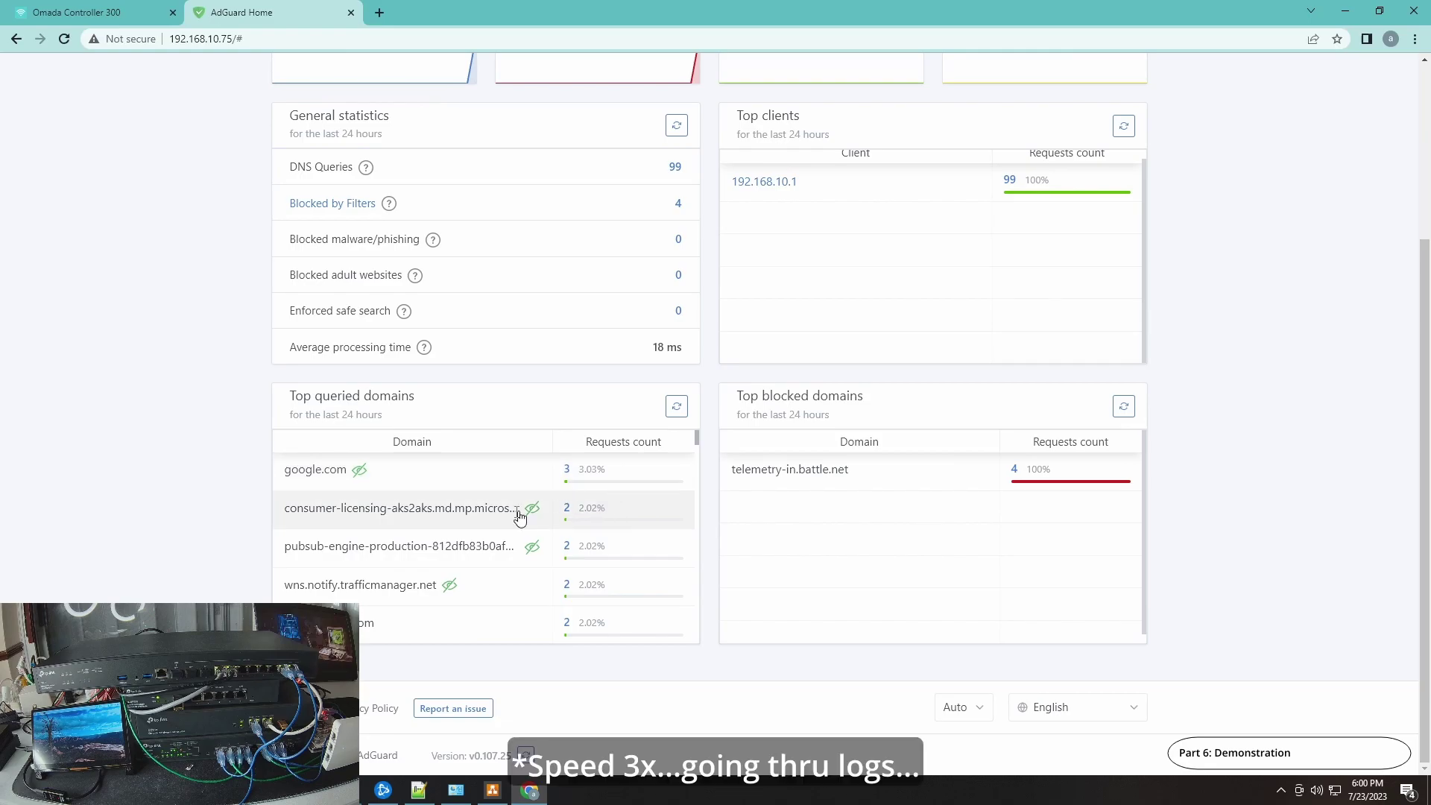
left_click_drag(696, 439, 700, 476)
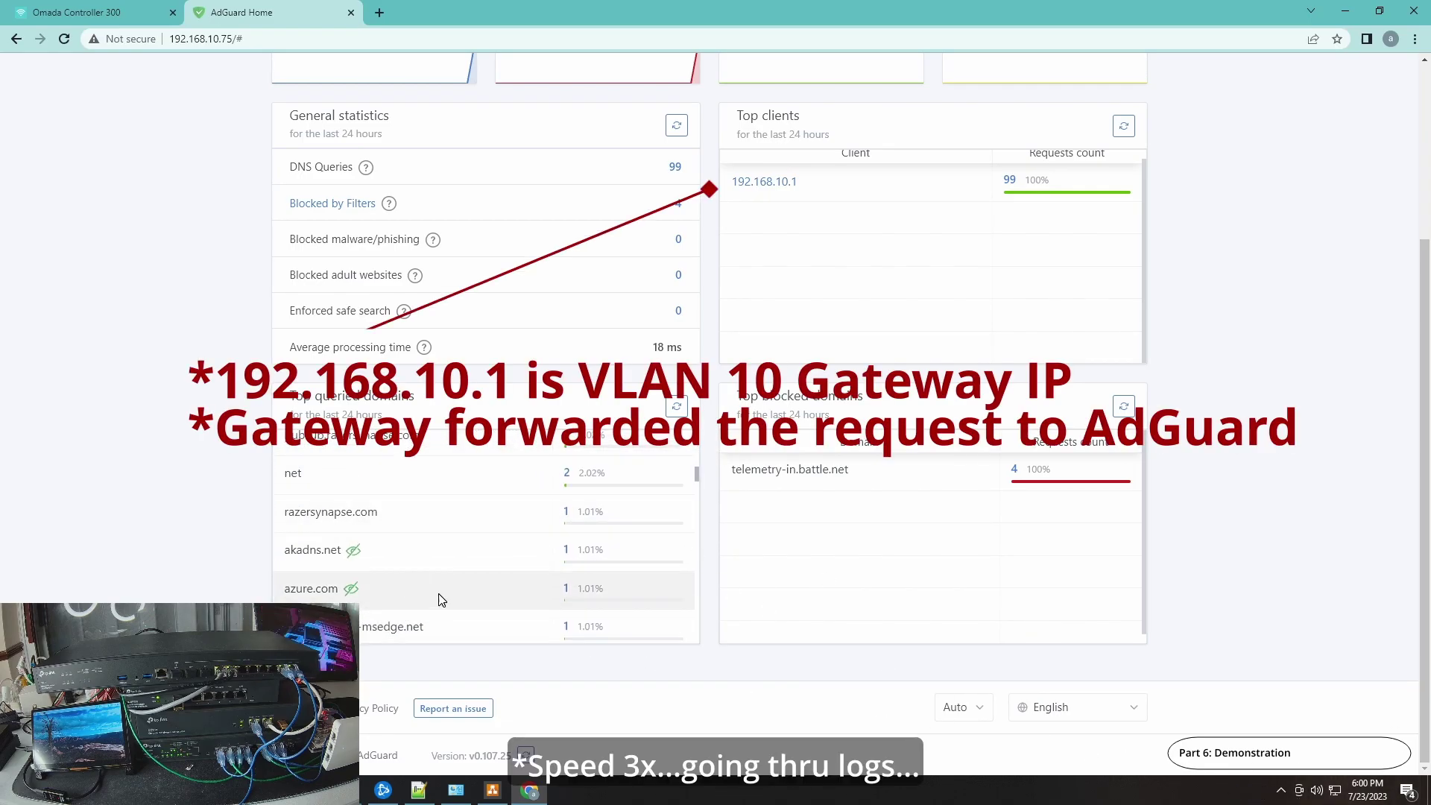
scroll(695, 499, "down", 3)
left_click_drag(696, 499, 706, 441)
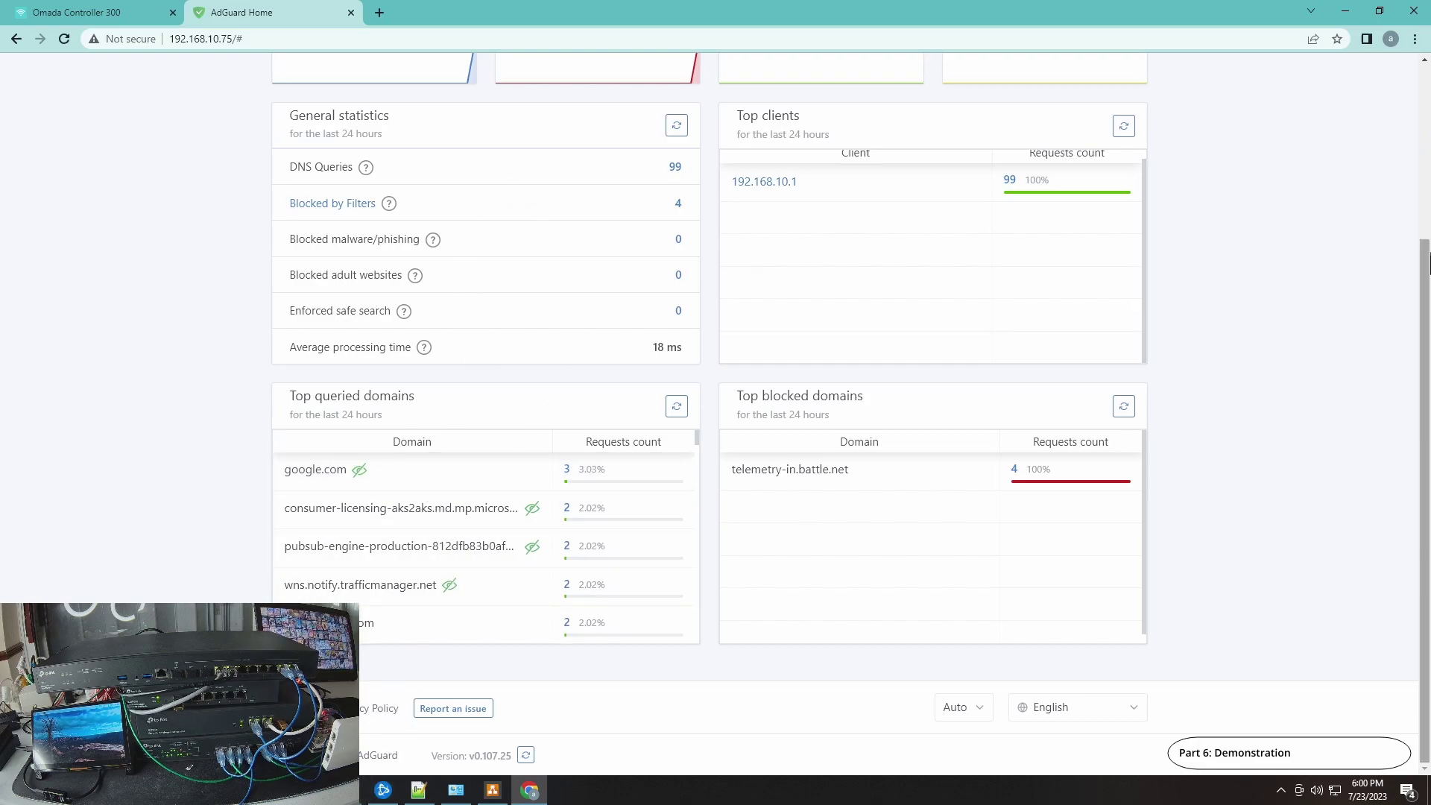
Step: Refresh AdGuard statistics repeatedly until they show 132 queries, 26 blocked (19.7%) from 192.168.10.1
left_click_drag(1425, 246, 1425, 63)
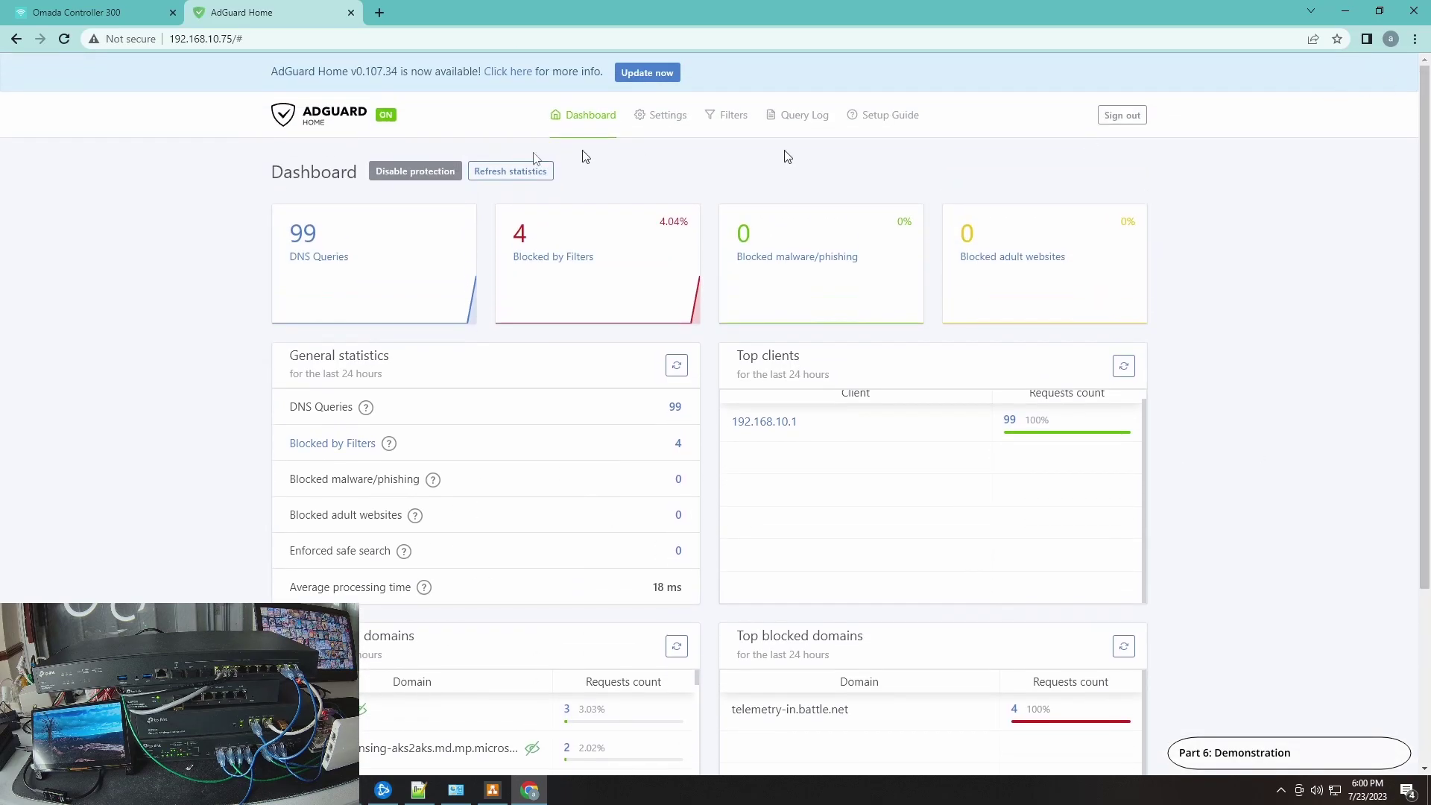
left_click(532, 172)
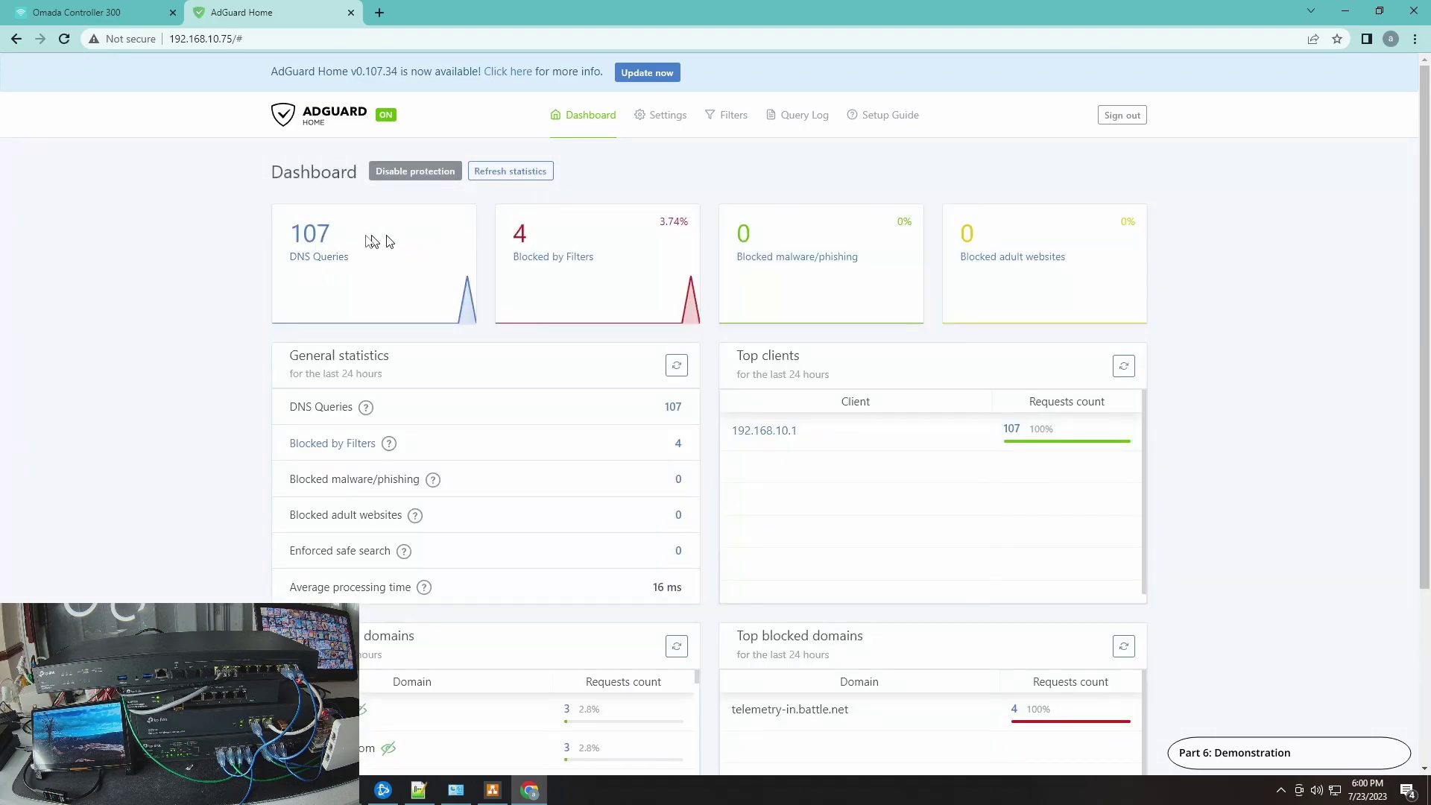
left_click(515, 176)
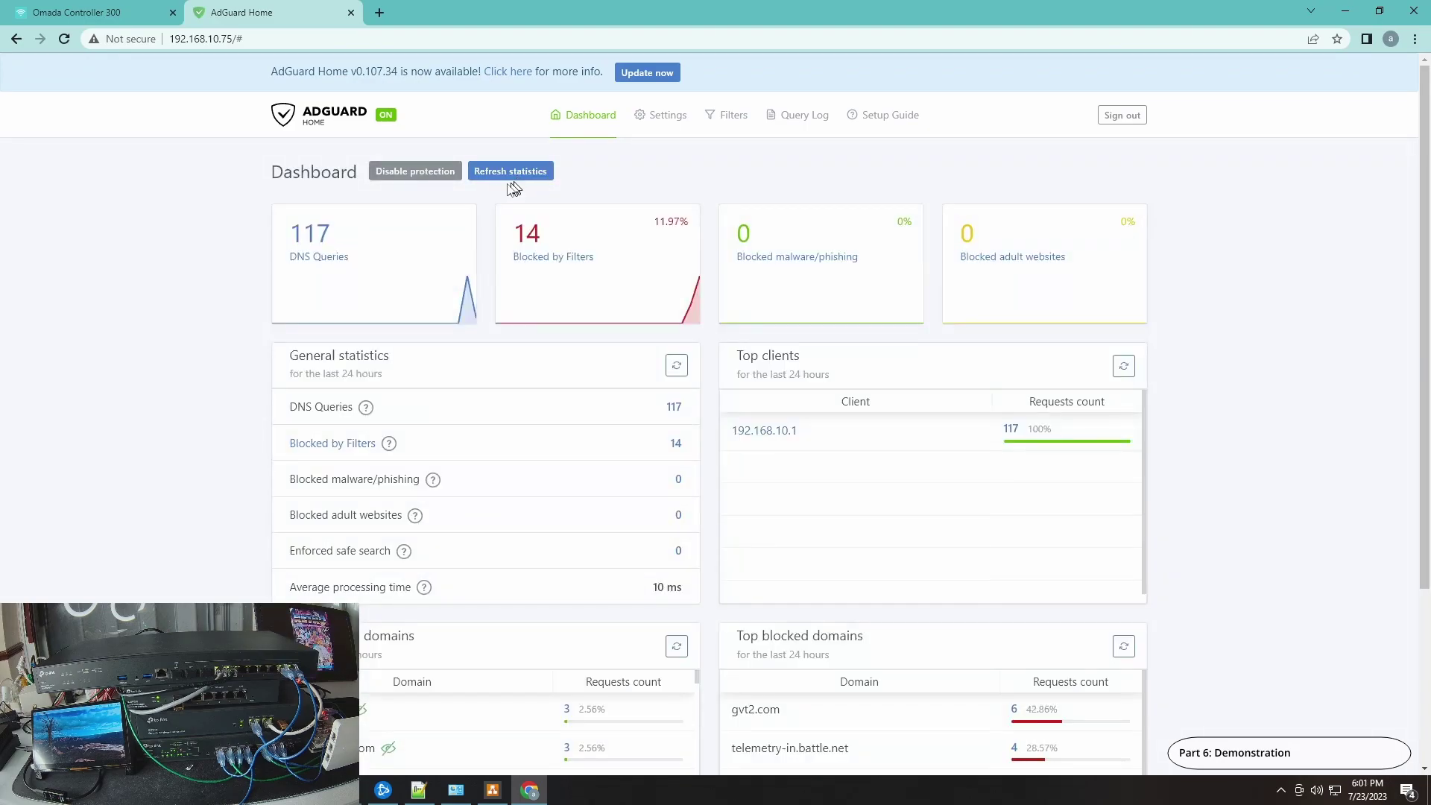
left_click(503, 174)
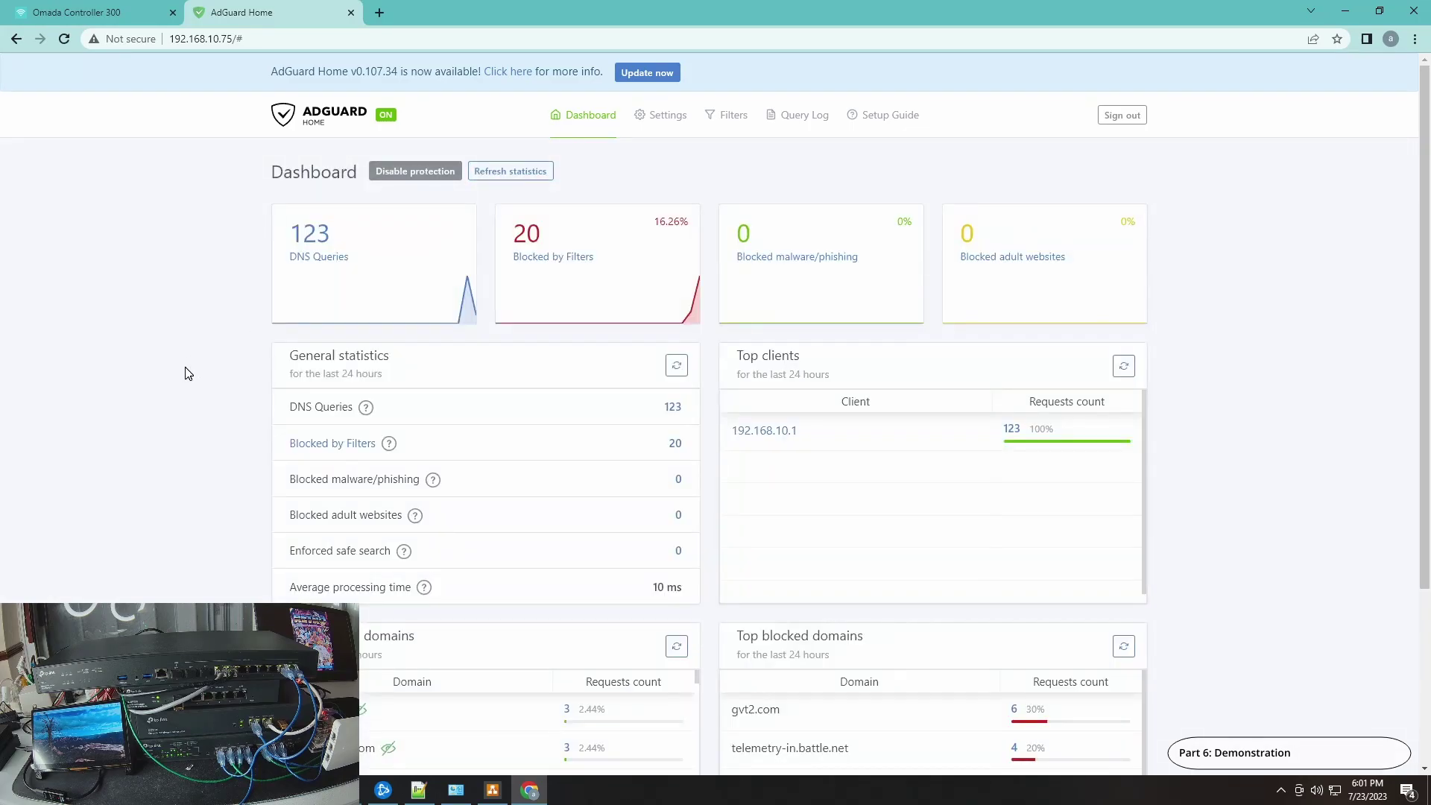
scroll(216, 376, "down", 3)
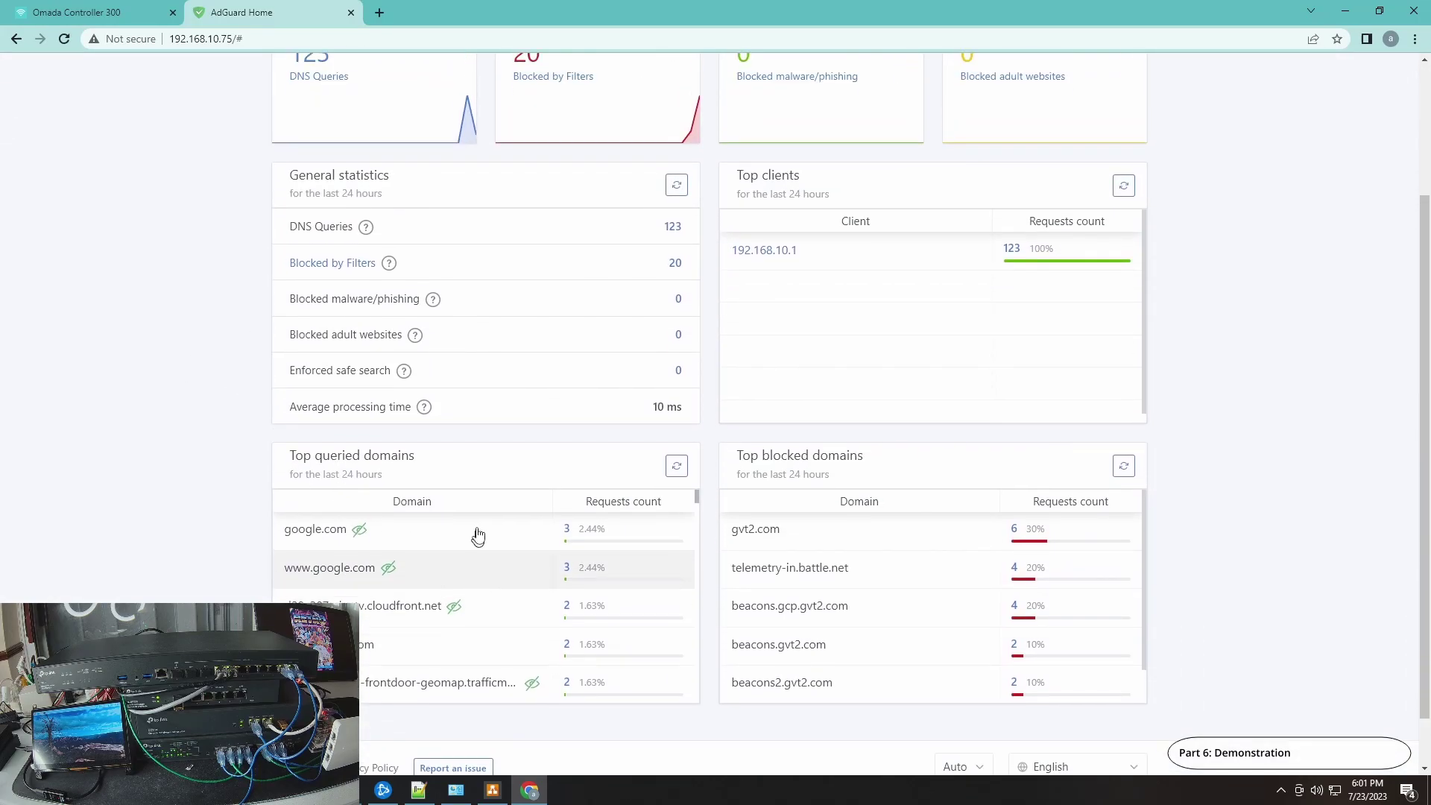
scroll(478, 536, "up", 2)
left_click(511, 97)
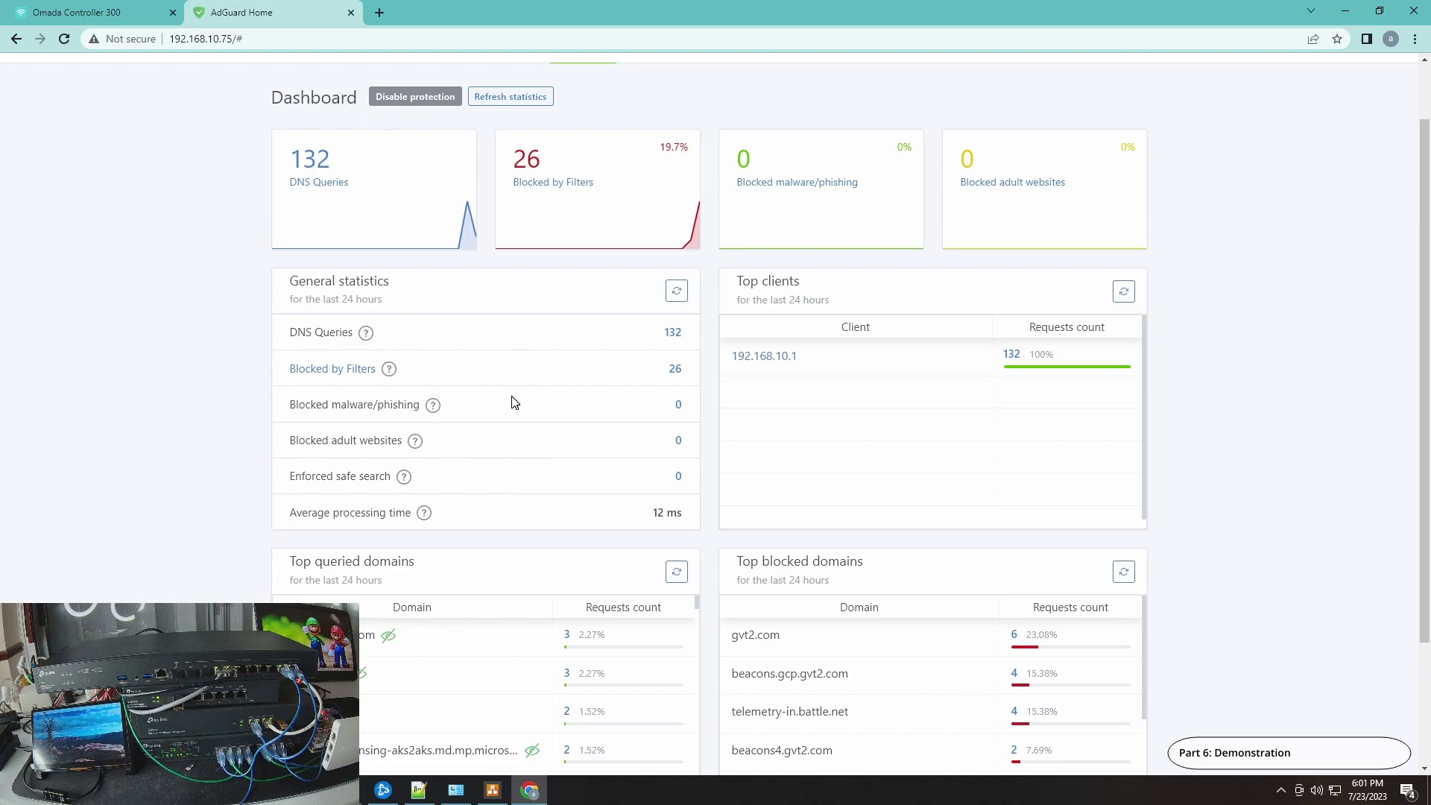
scroll(241, 329, "up", 4)
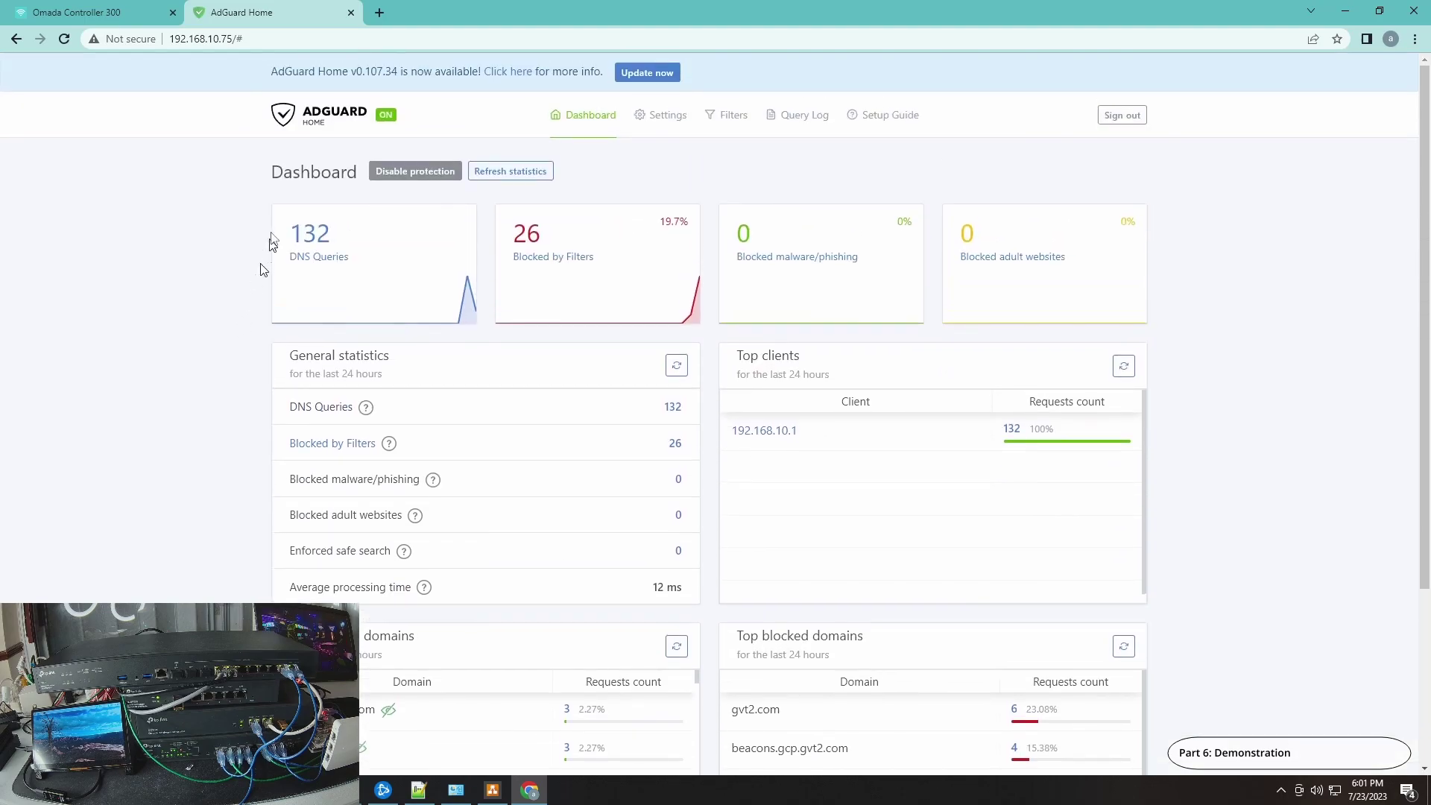
Step: Review Omada's DNS Proxy at 192.168.10.75, then refresh AdGuard to 140 queries, 26 blocked
left_click(115, 12)
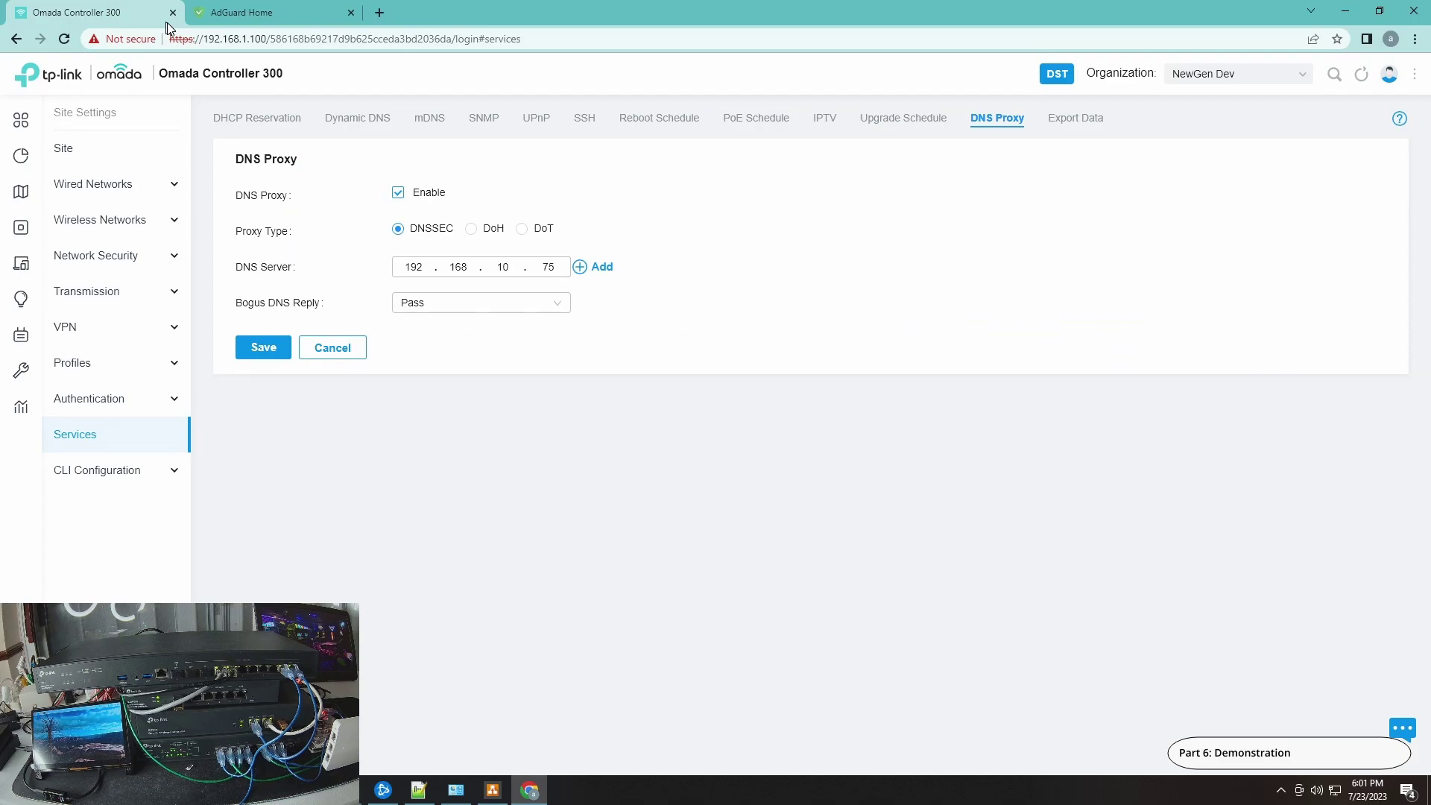
left_click(1001, 122)
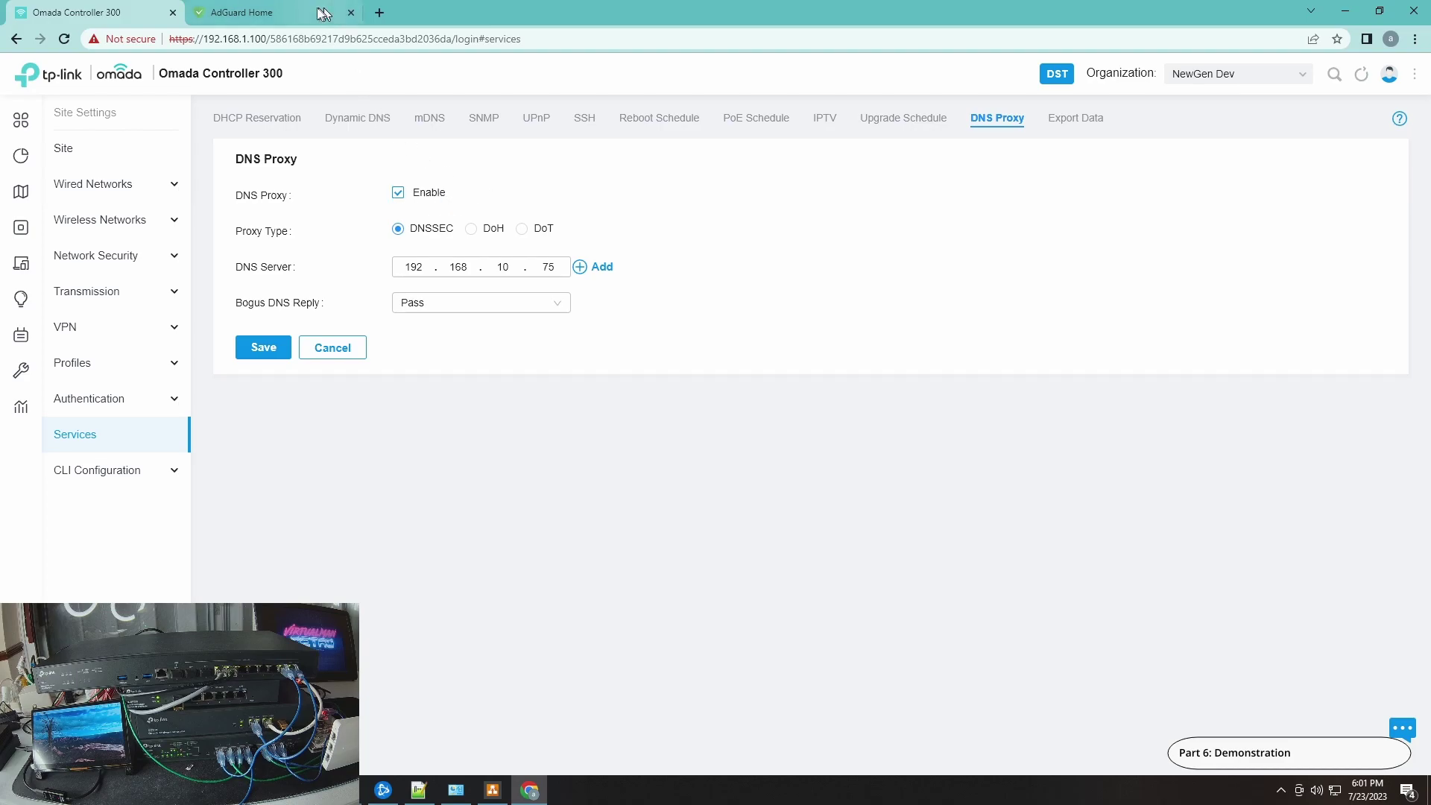
left_click(270, 13)
left_click(504, 173)
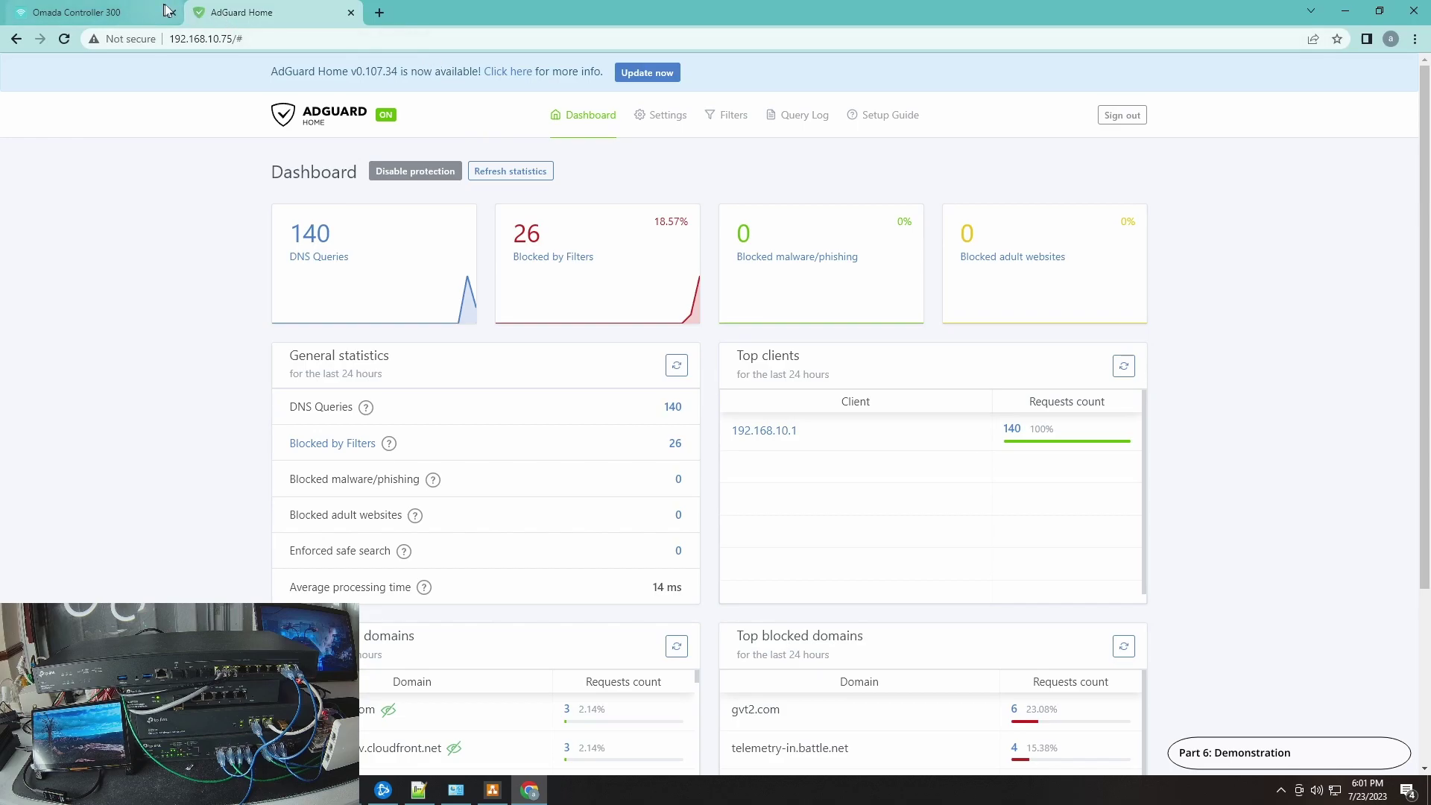
Step: Load yahoo.com in a new Chrome tab
left_click(380, 13)
type("yah")
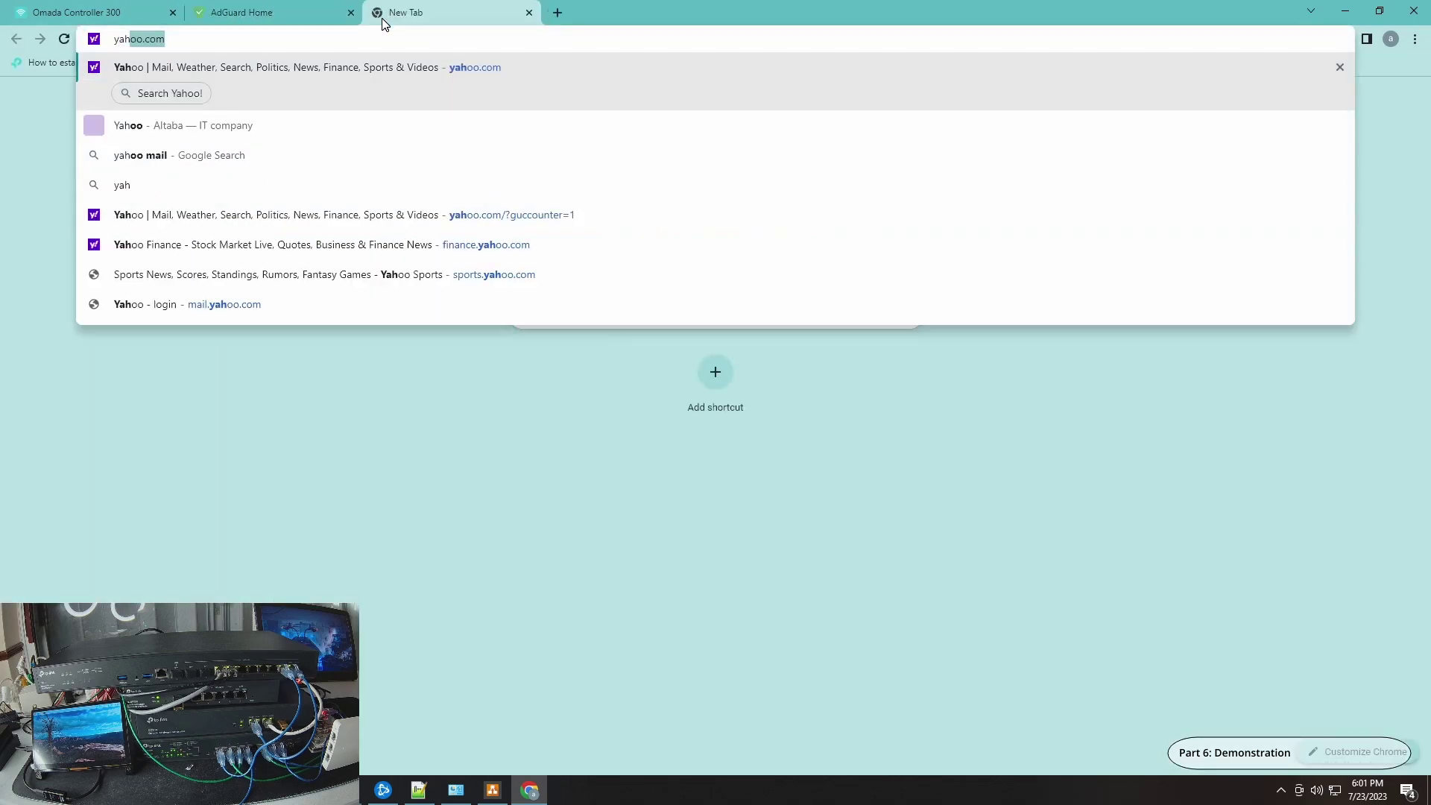
key("Return")
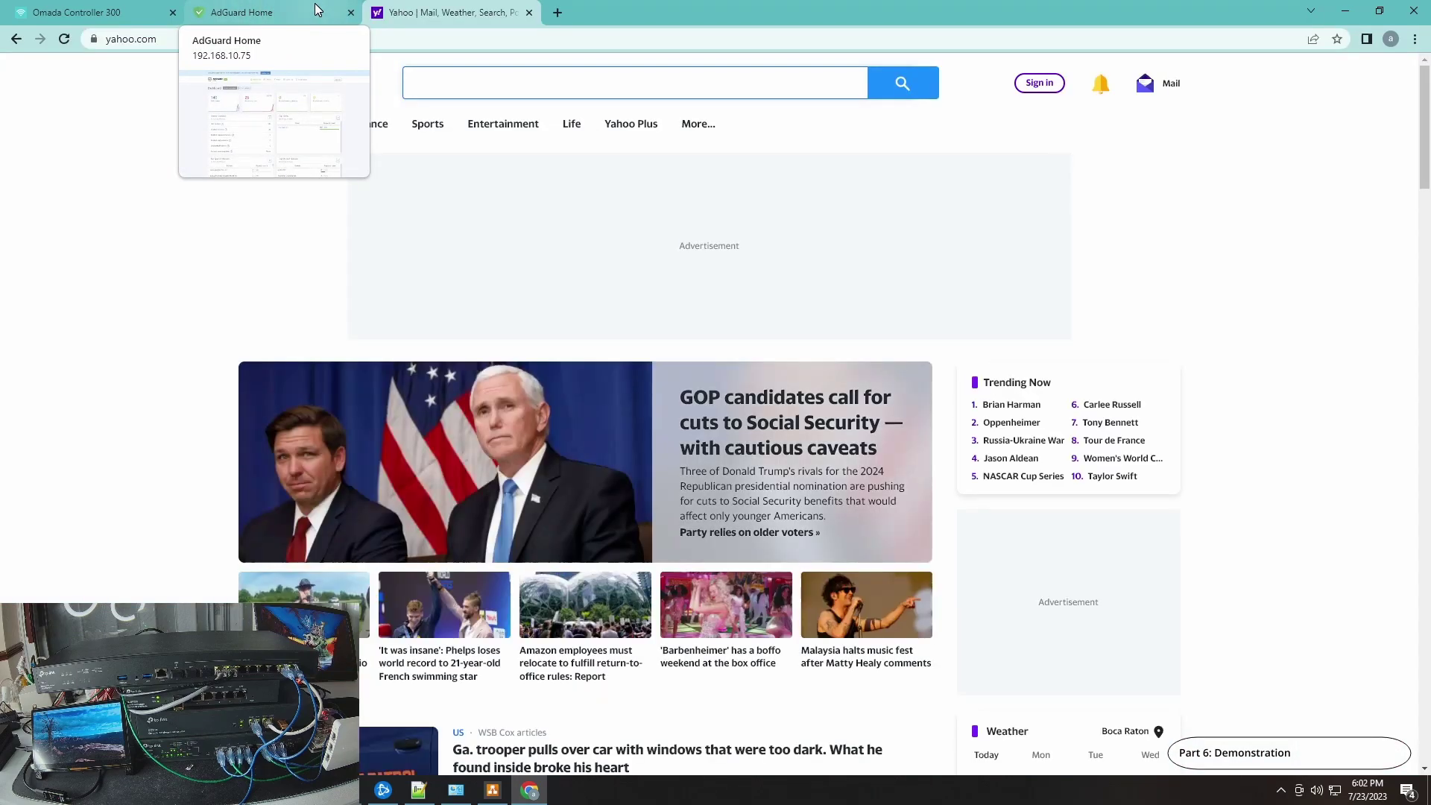
Step: Show the Ethernet connection details, with IPv4 192.168.1.103 and DNS server 192.168.1.1
left_click(283, 13)
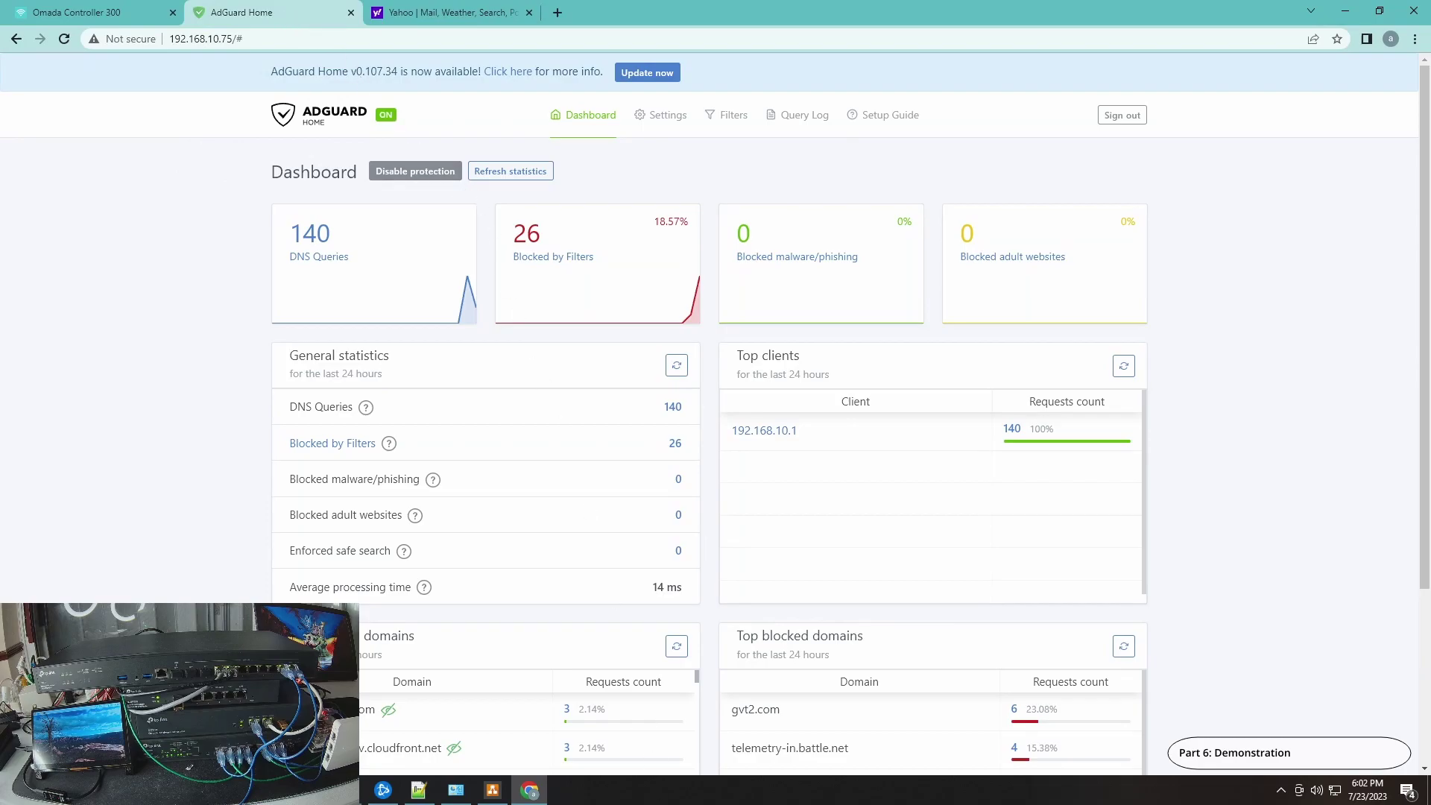
left_click(456, 791)
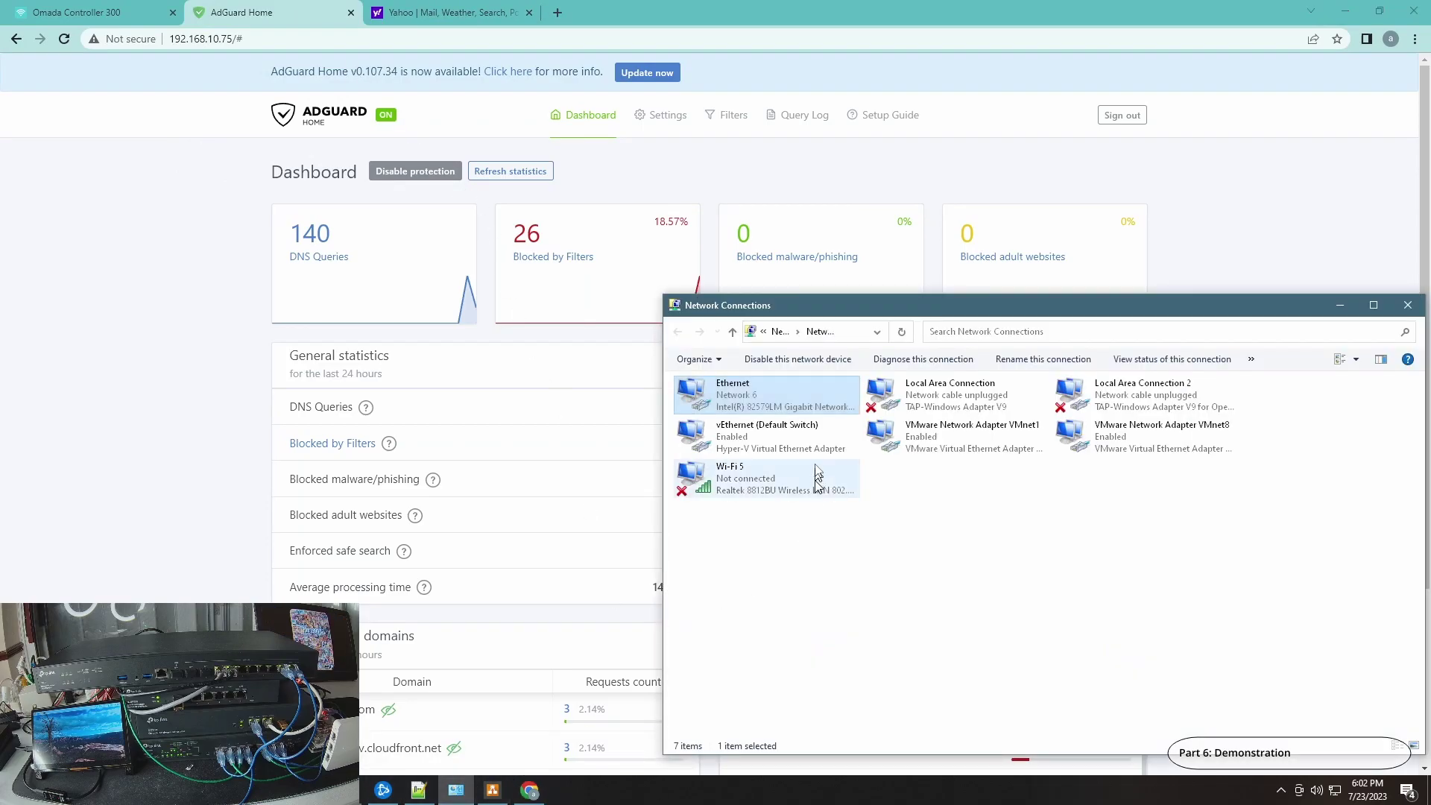
double_click(764, 406)
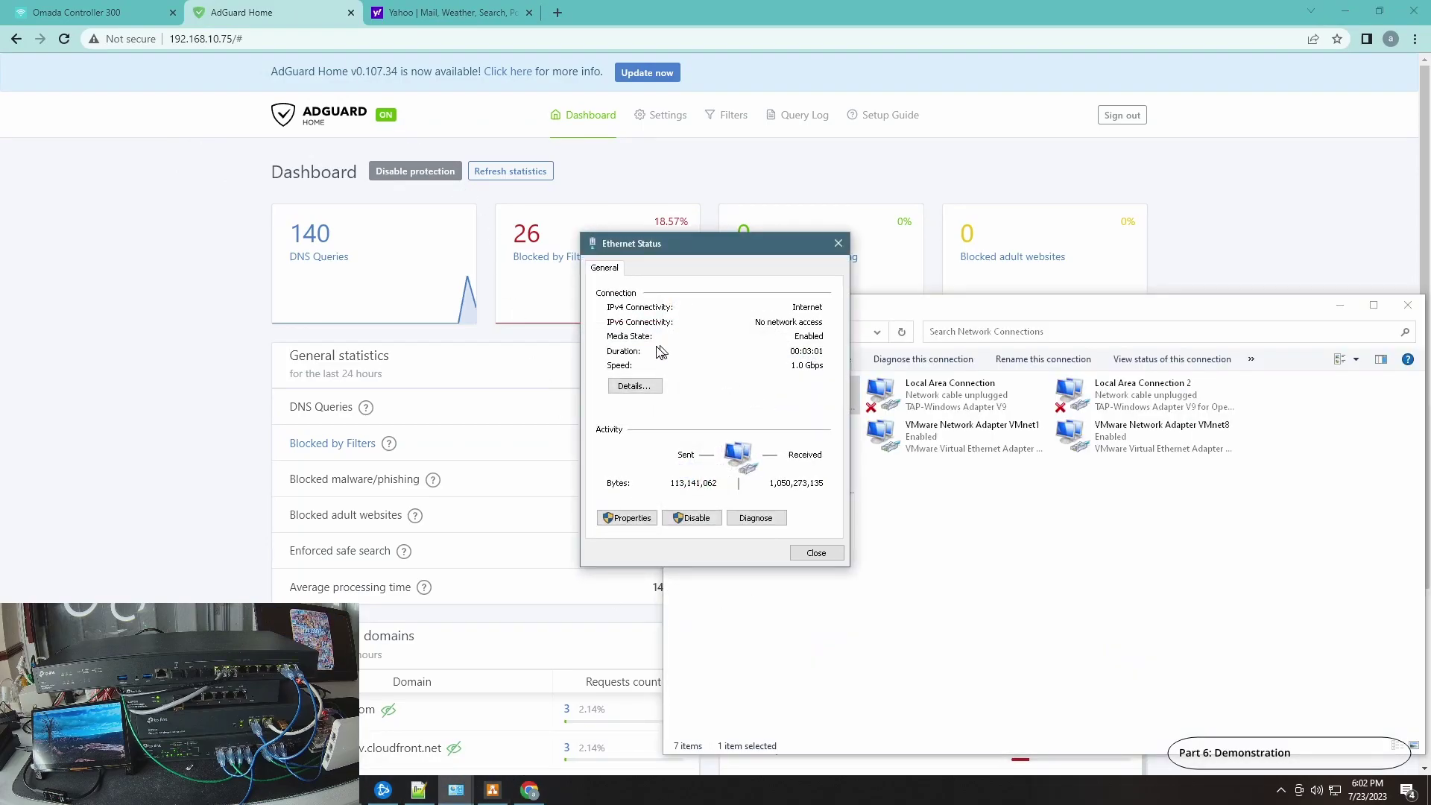
left_click(636, 387)
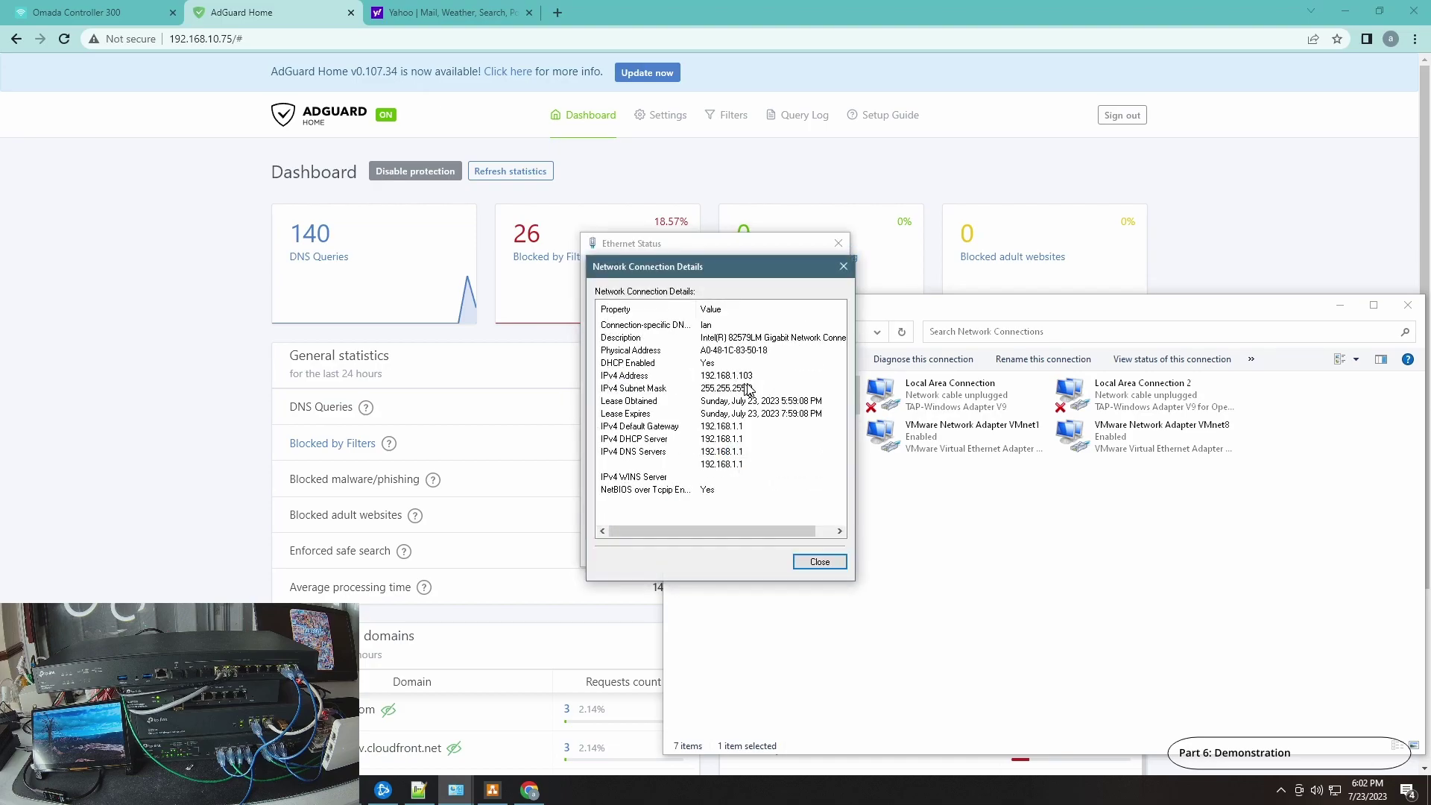
Step: Close the network dialogs and restart nslookup to resolve yahoo.com through 192.168.1.1
left_click(820, 562)
left_click(821, 553)
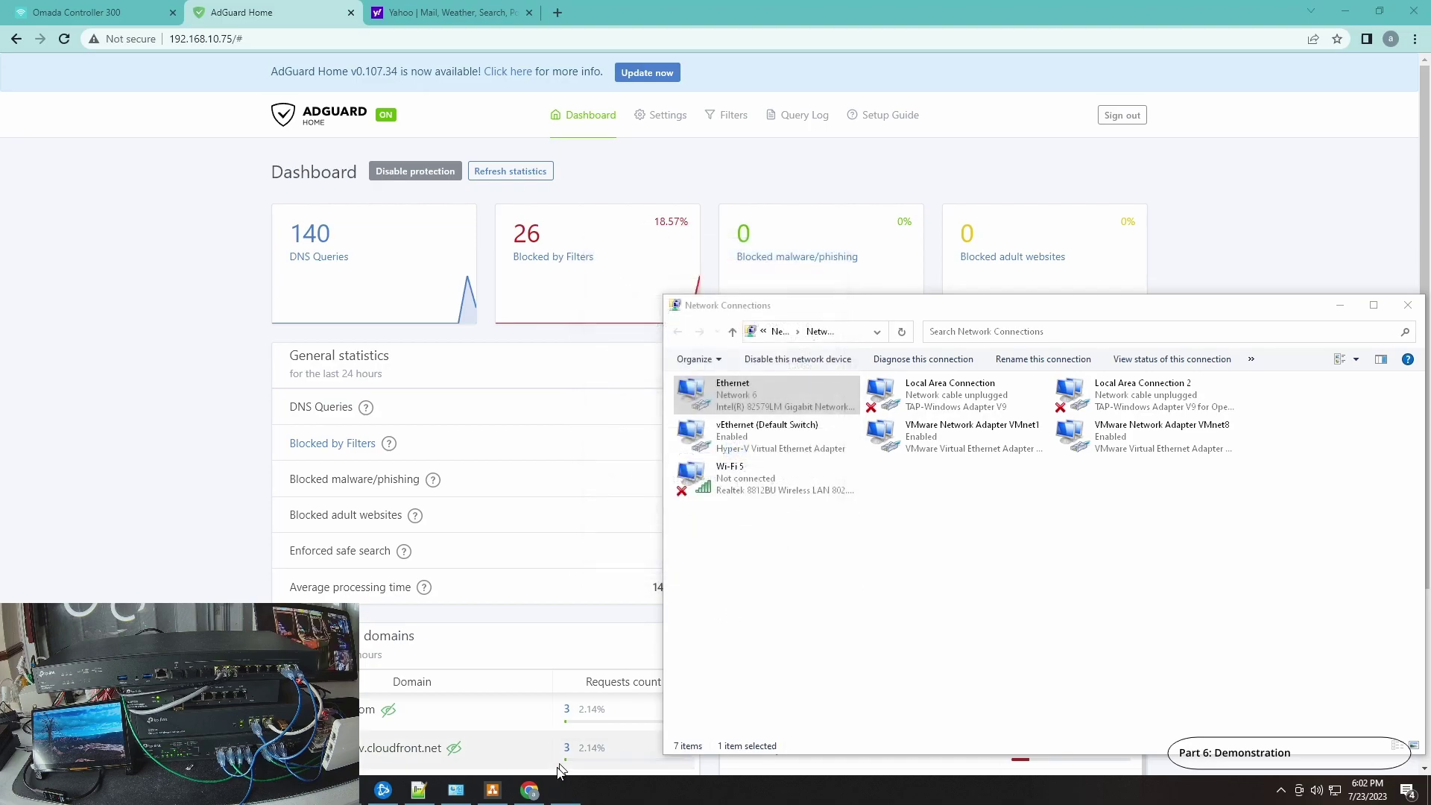
mouse_move(419, 791)
left_click(441, 727)
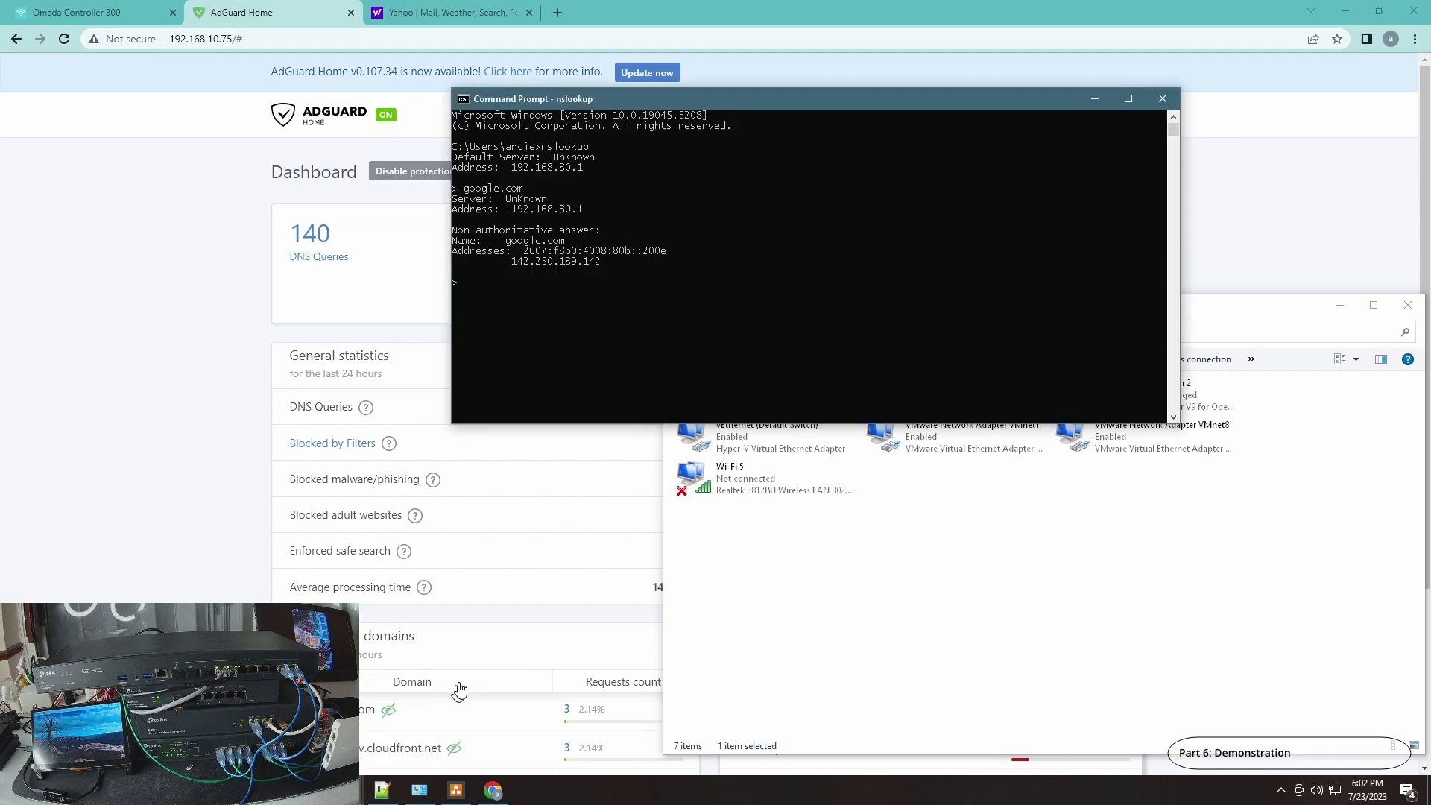
type("exit")
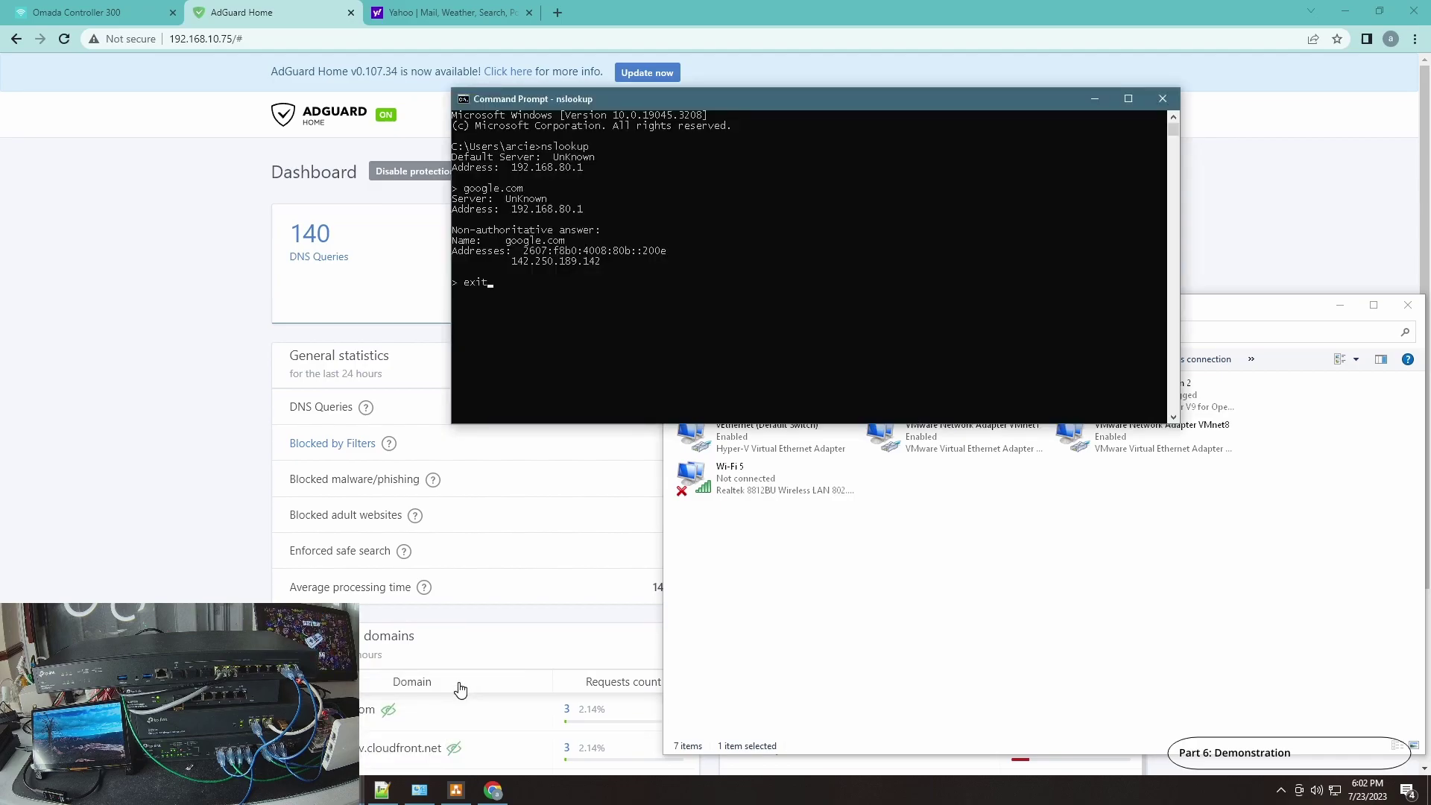
key("Return")
type("nslookup")
key("Return")
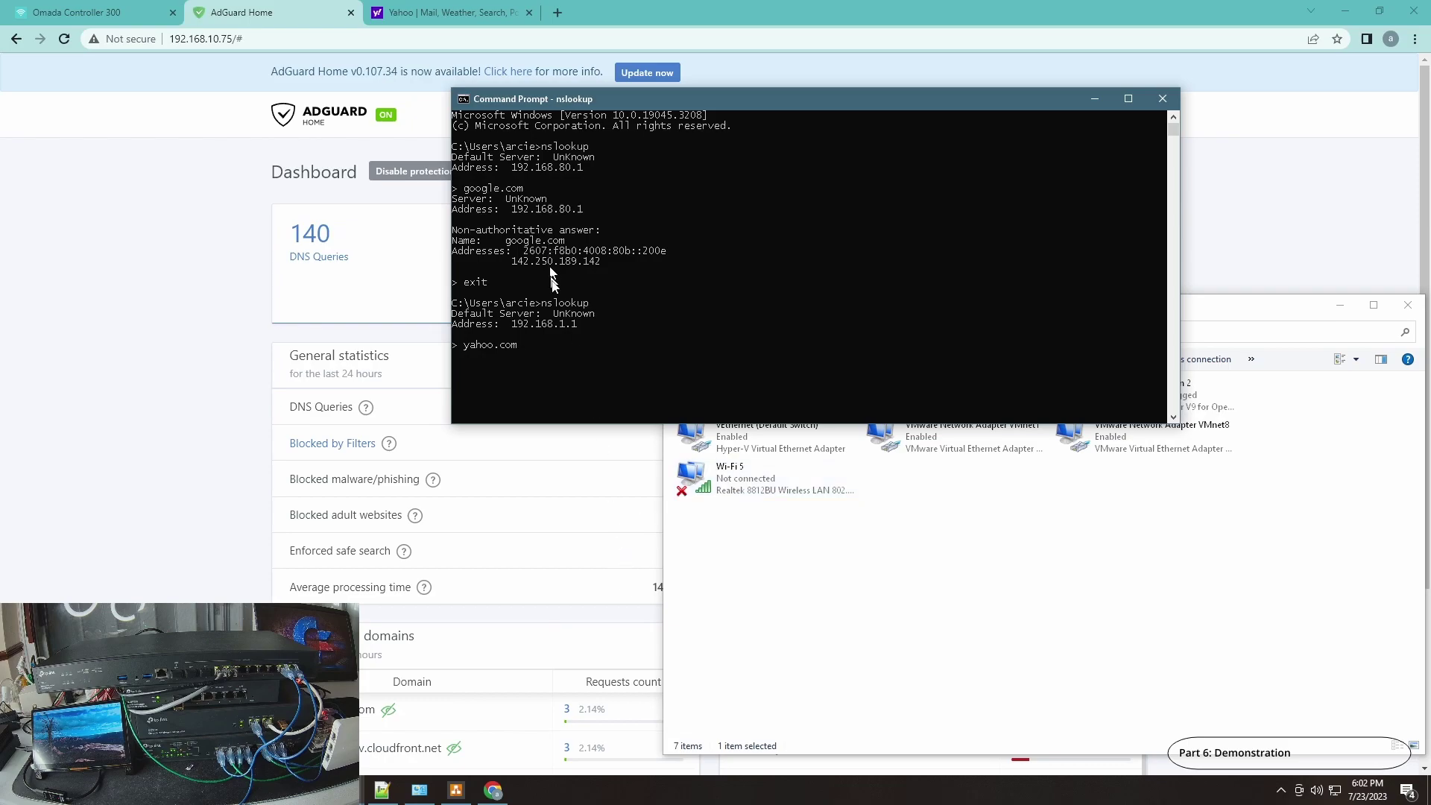
key("Return")
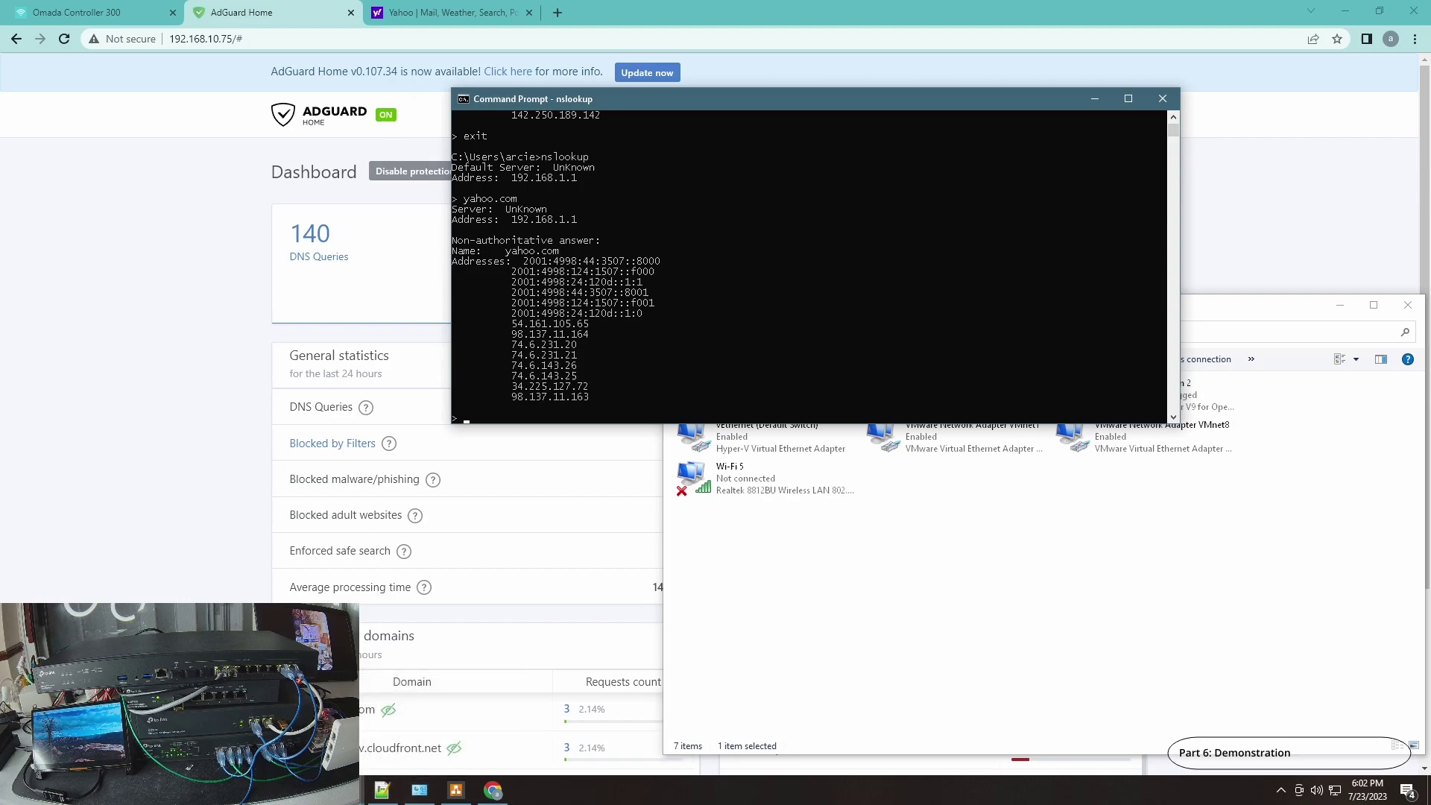
Step: Stop the continuous ping to 192.168.10.75 and close its Command Prompt window
mouse_move(344, 790)
left_click(283, 708)
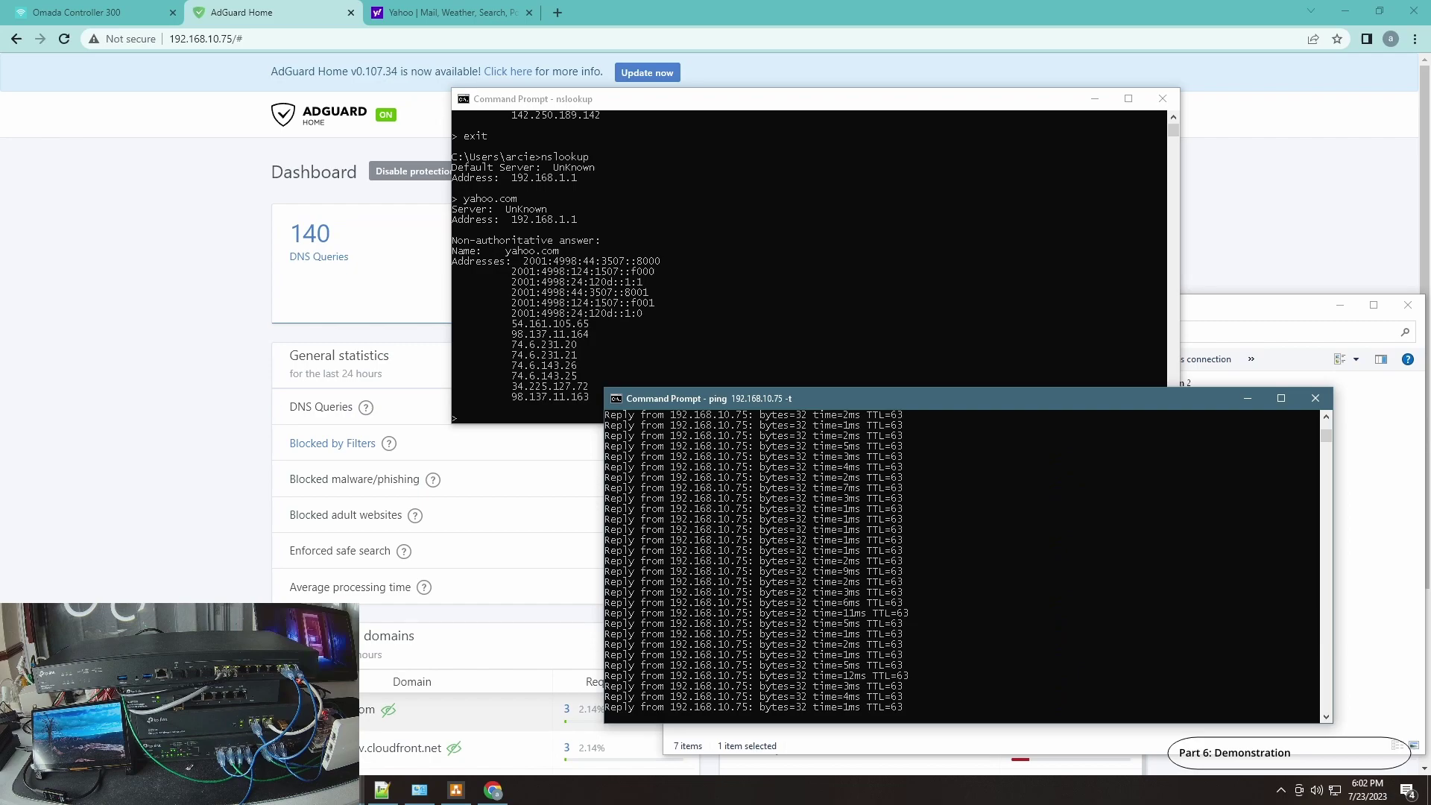
key("ctrl+c")
type("exit")
key("Return")
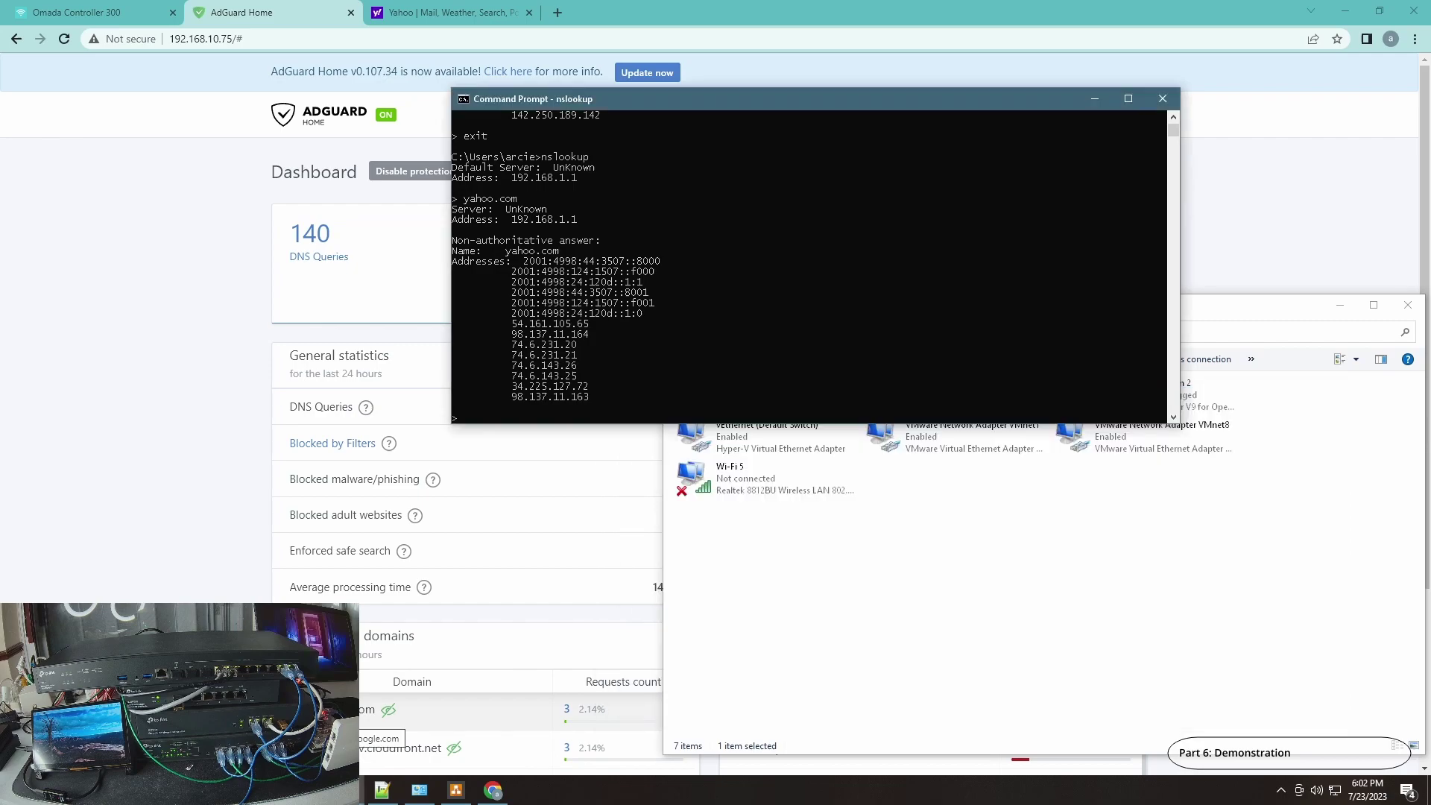
Step: Refresh the AdGuard Home statistics to see the updated query counts
left_click(451, 8)
left_click(451, 9)
left_click(313, 12)
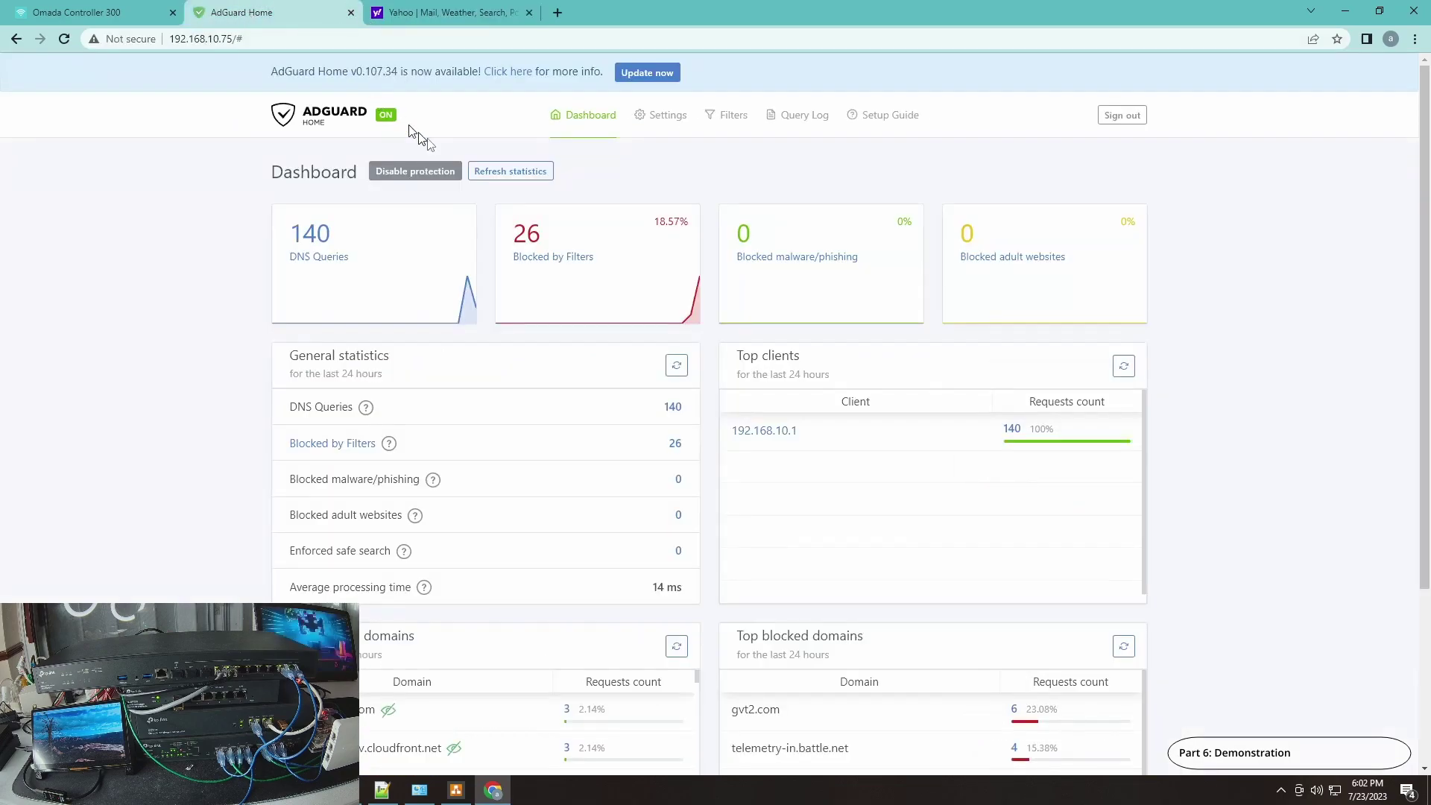
left_click(518, 171)
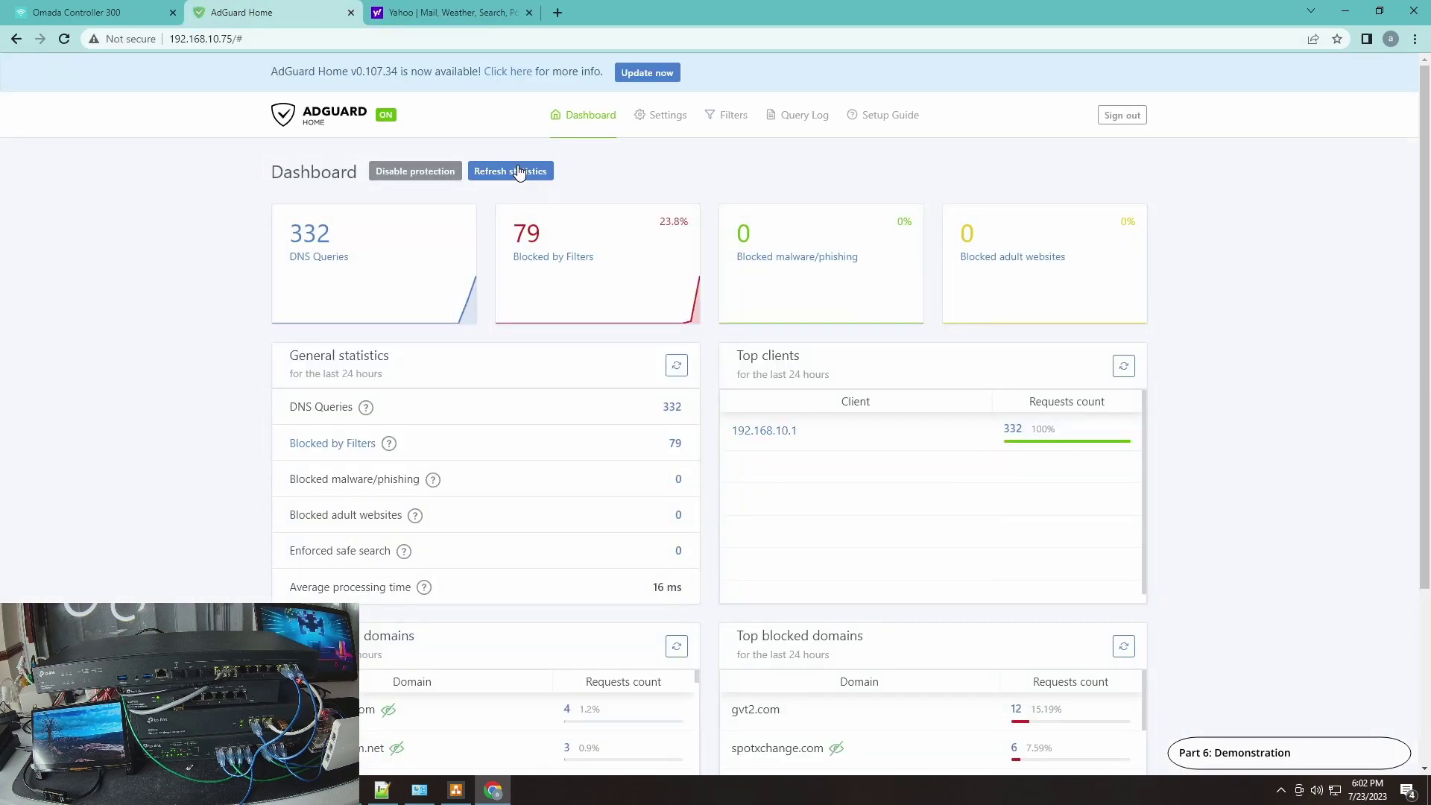
Step: Disable DNS Proxy in Omada, save it, and return to the AdGuard dashboard
left_click(149, 13)
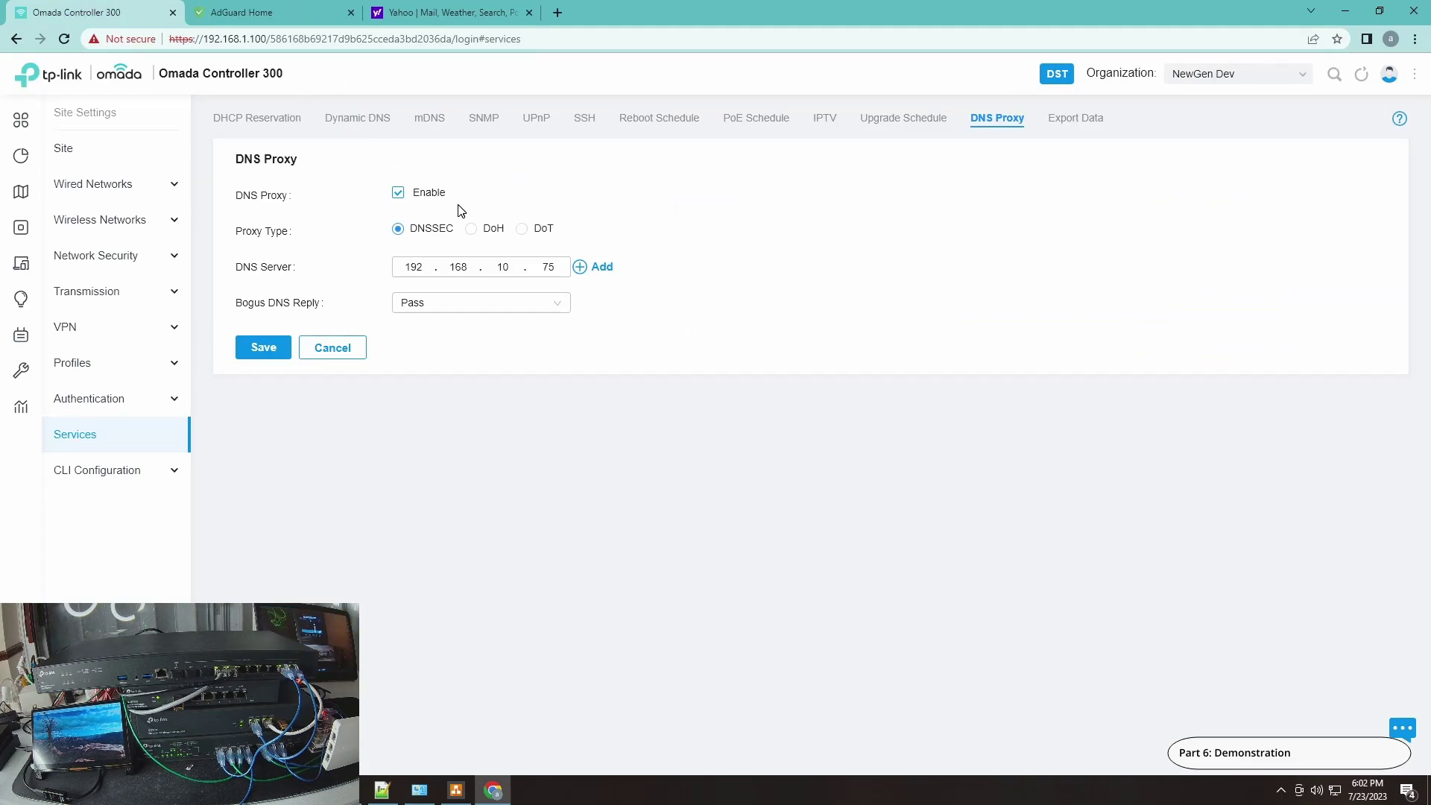
left_click(398, 196)
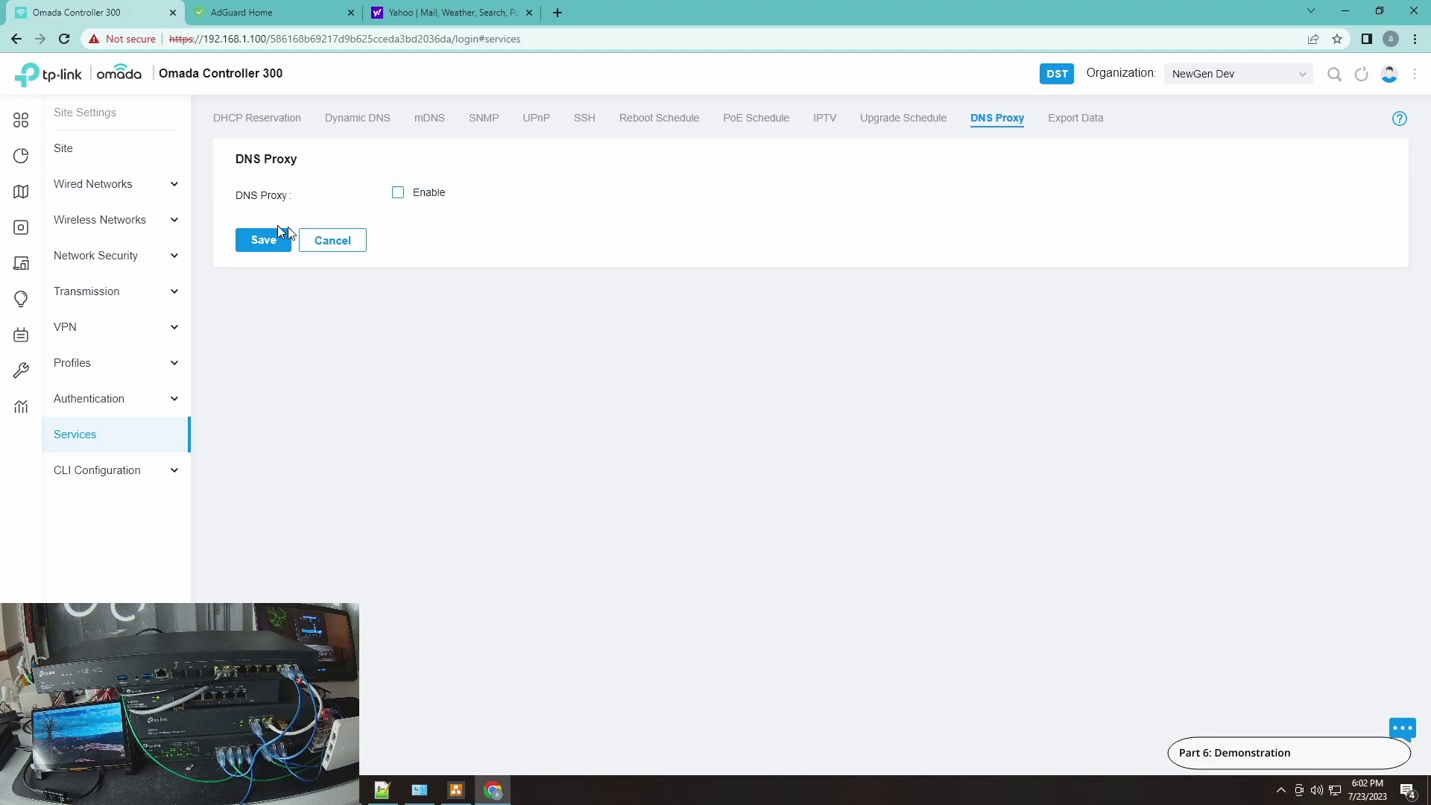
left_click(257, 242)
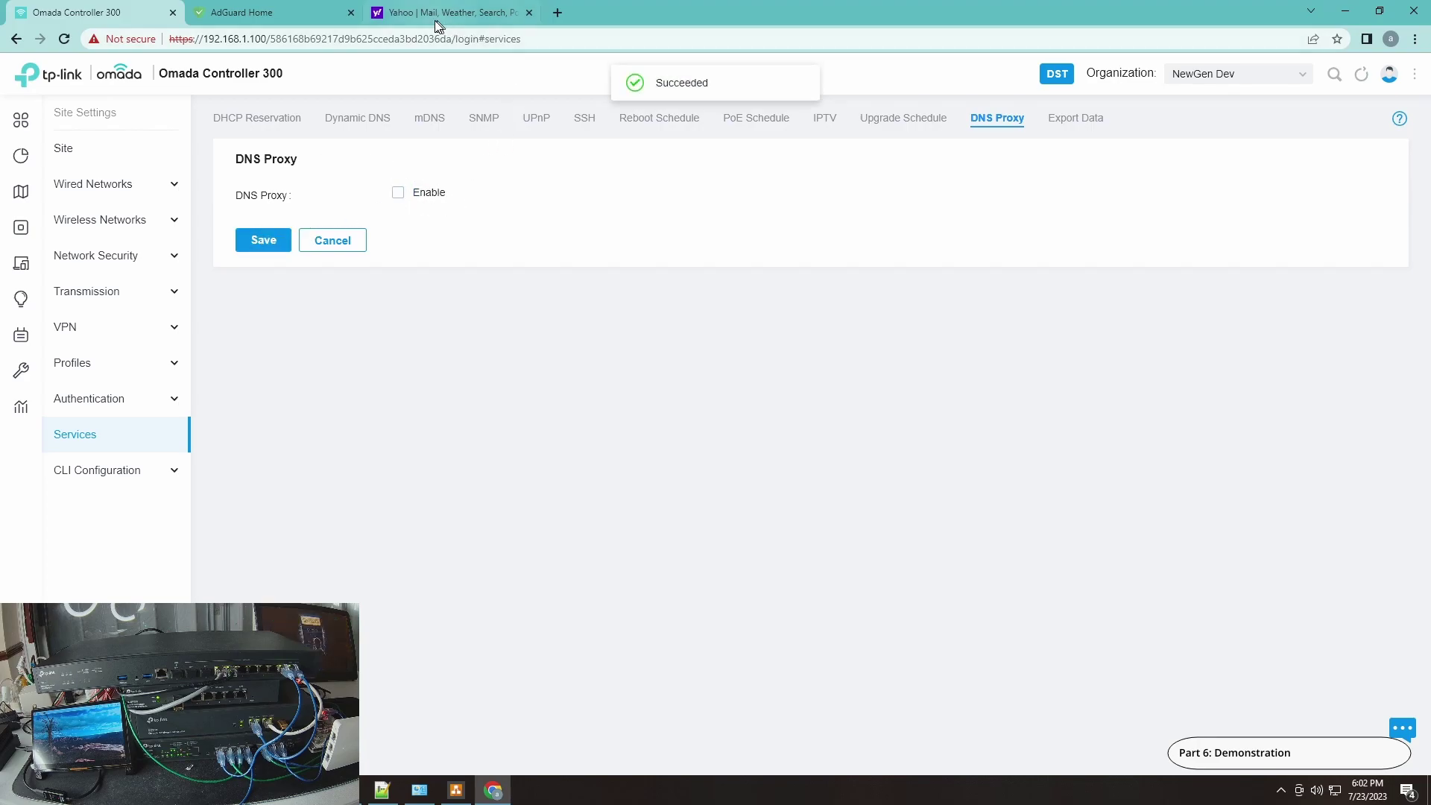
left_click(253, 13)
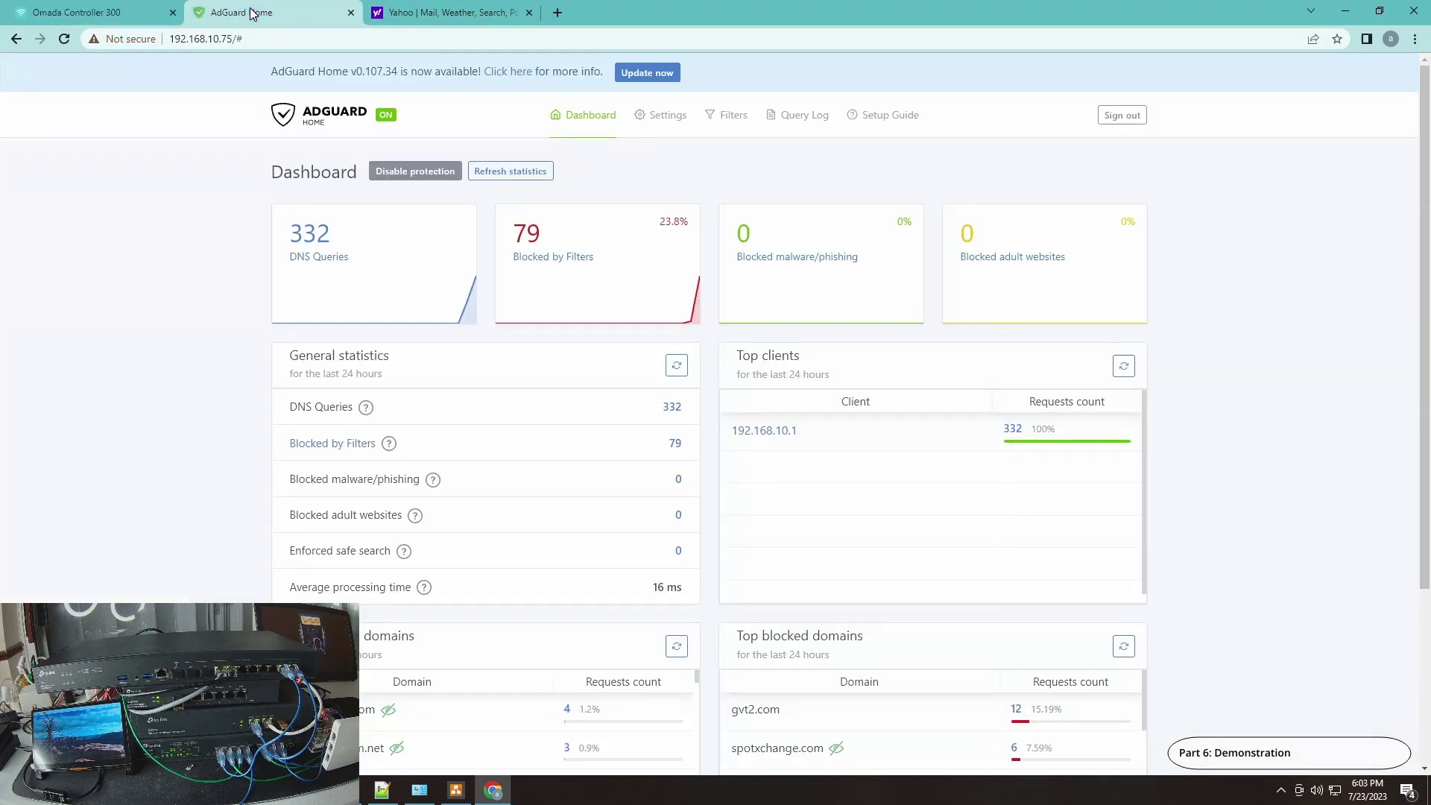
Step: Refresh the AdGuard query statistics repeatedly
left_click(501, 171)
left_click(505, 174)
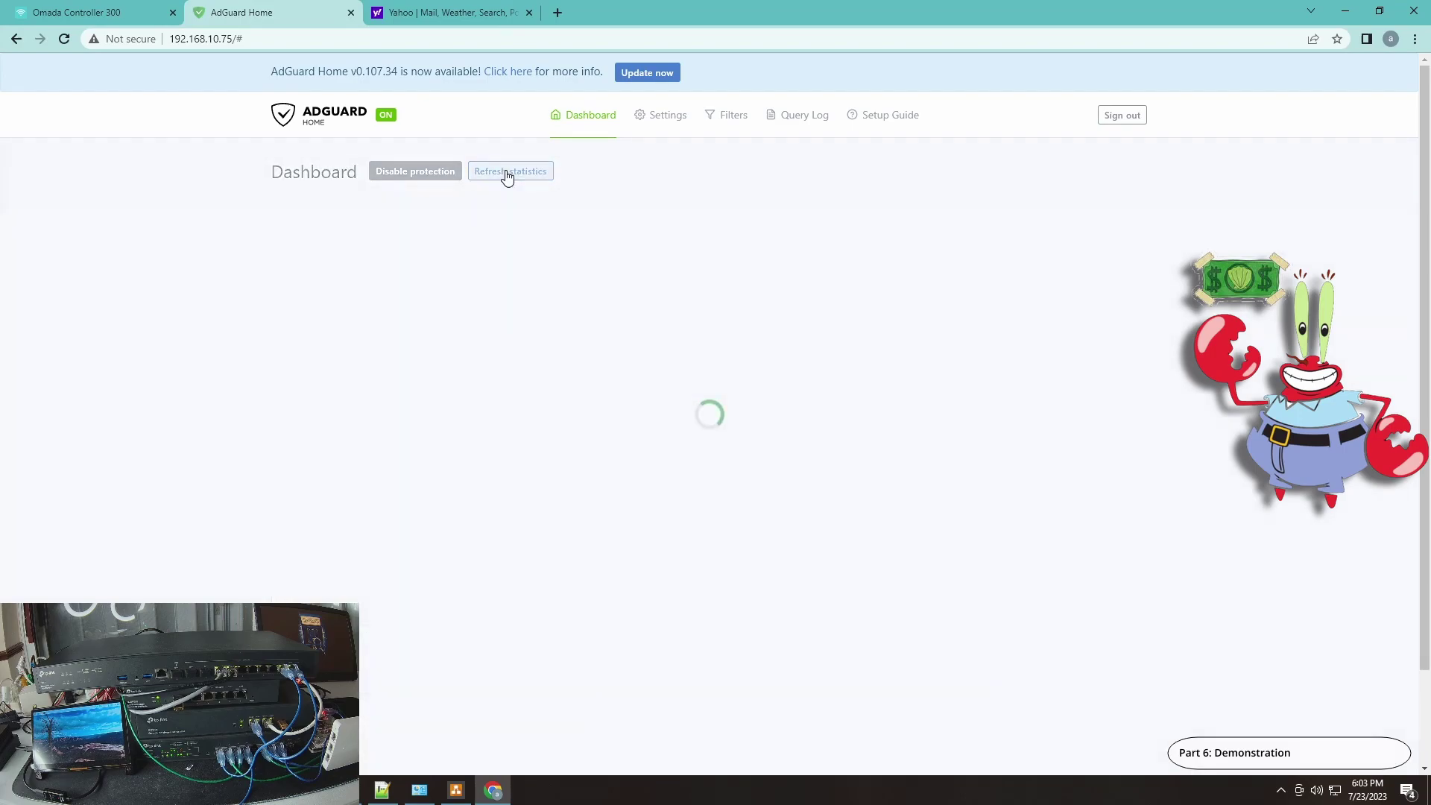
left_click(506, 174)
left_click(506, 174)
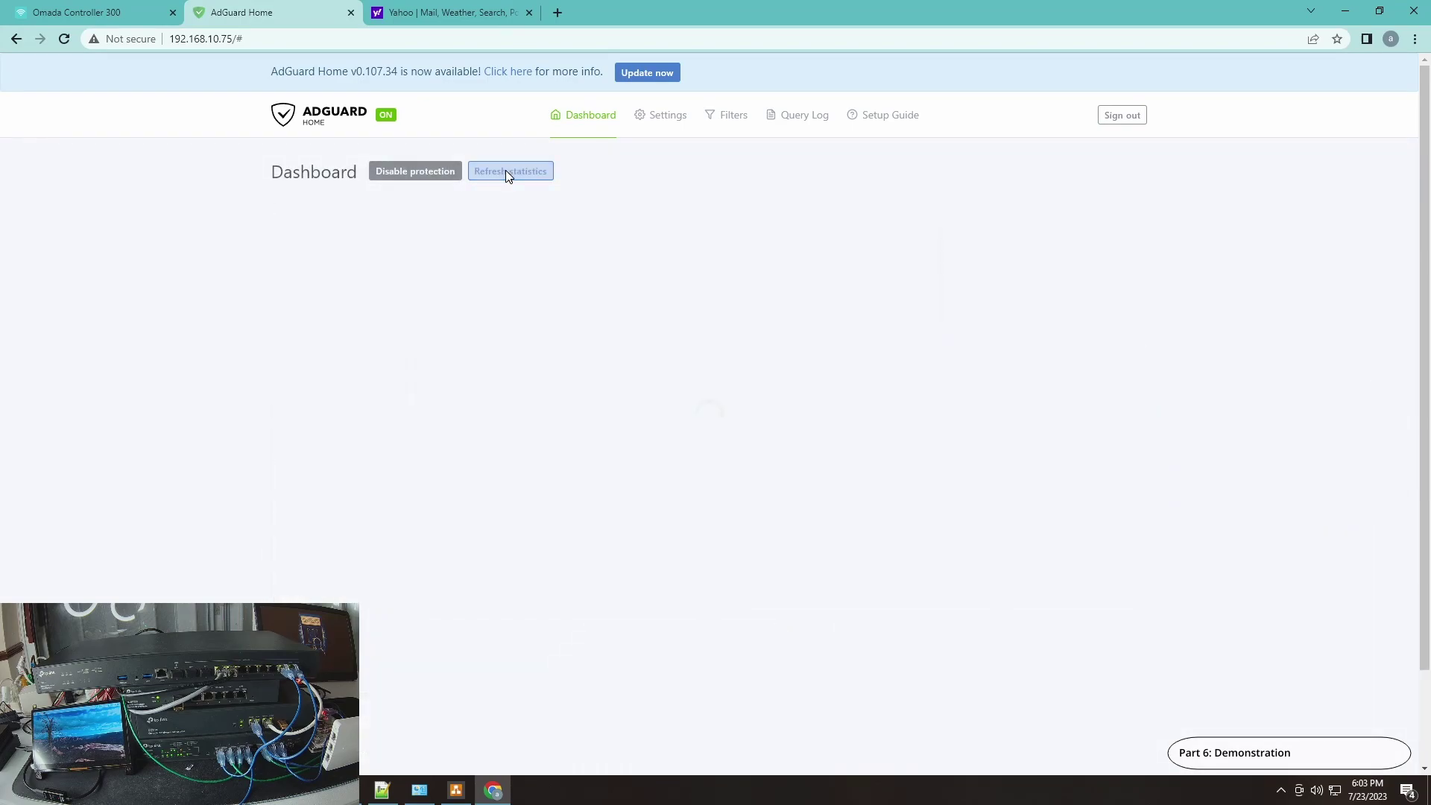
left_click(506, 173)
left_click(506, 173)
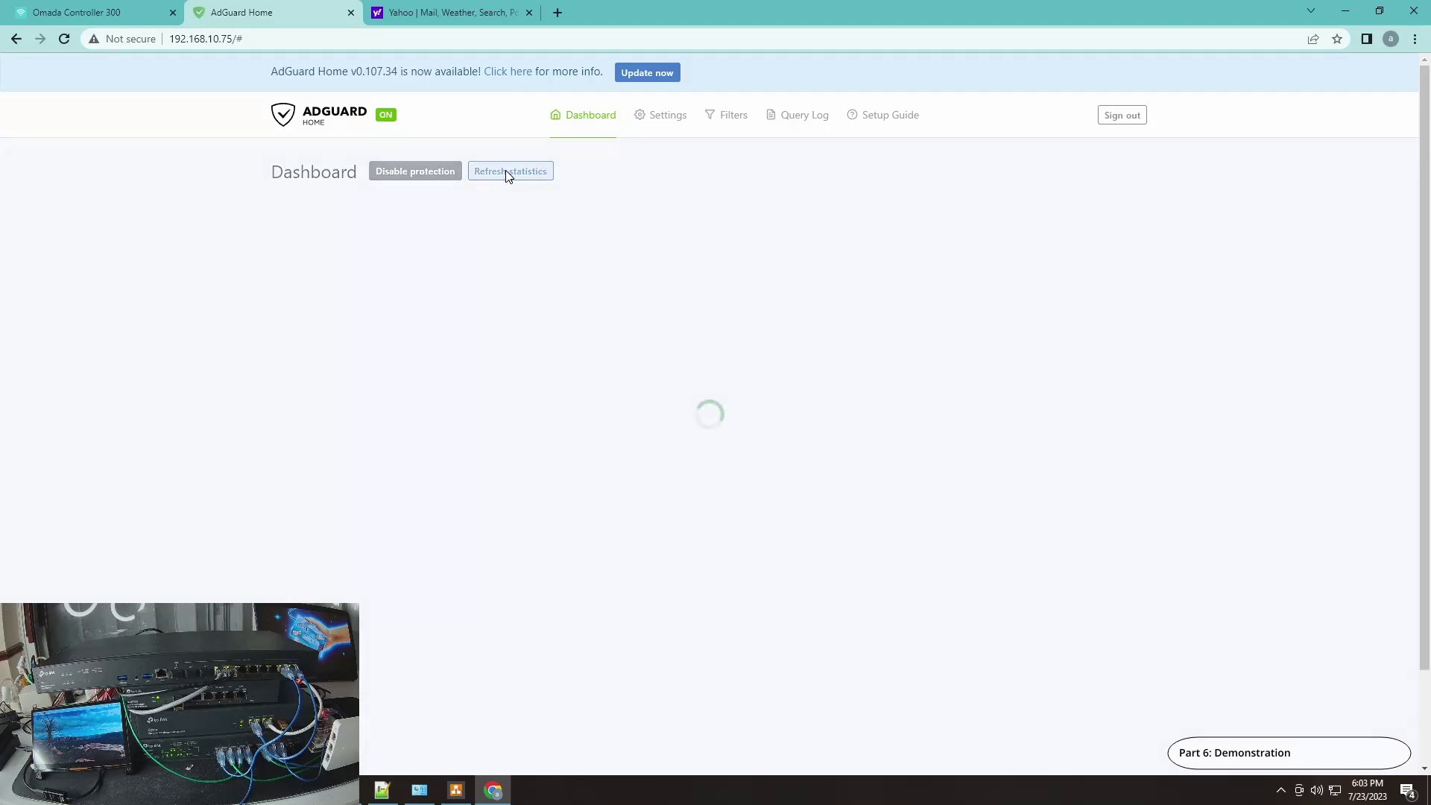
Step: Load reddit.com in place of the Yahoo page
left_click(458, 9)
left_click(526, 39)
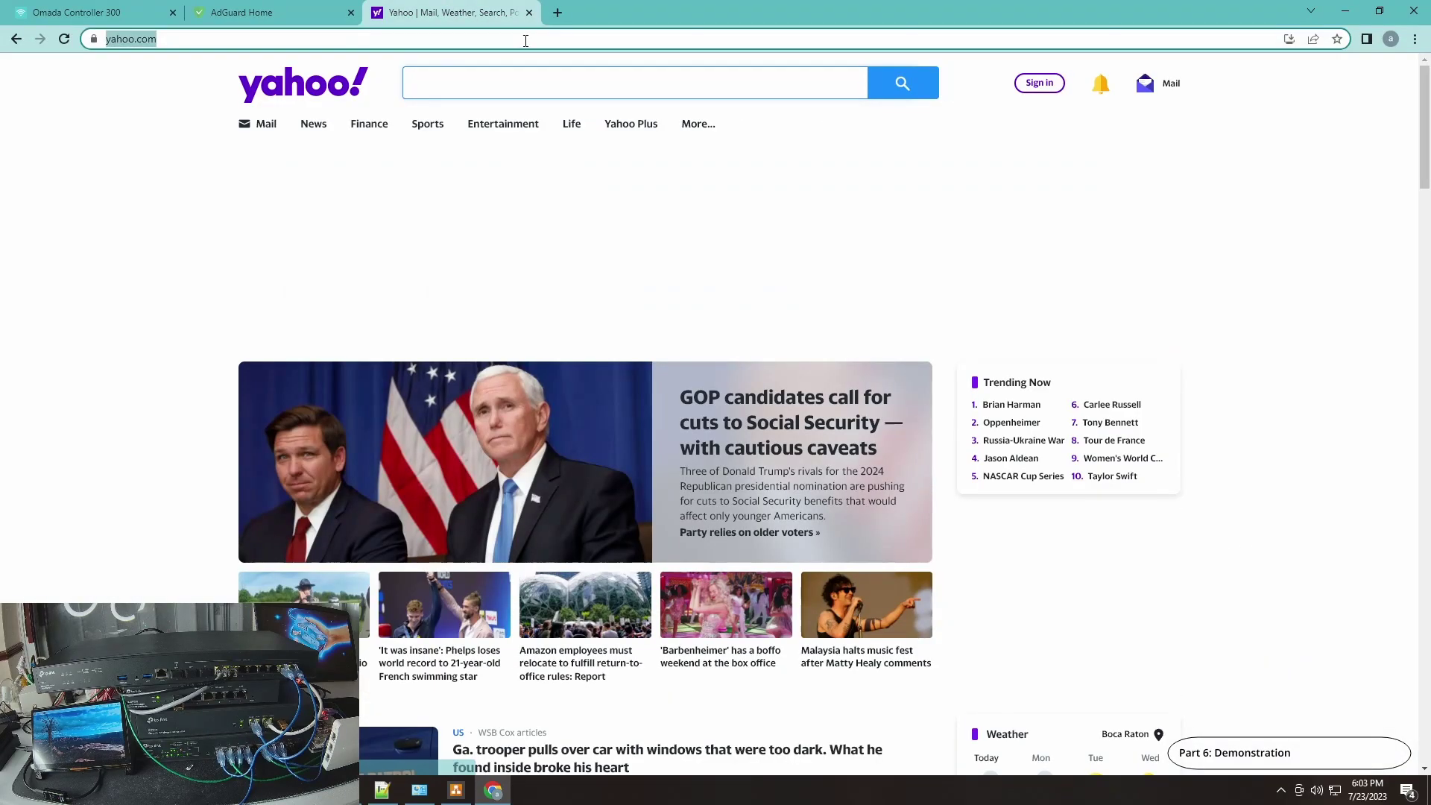
type("redd")
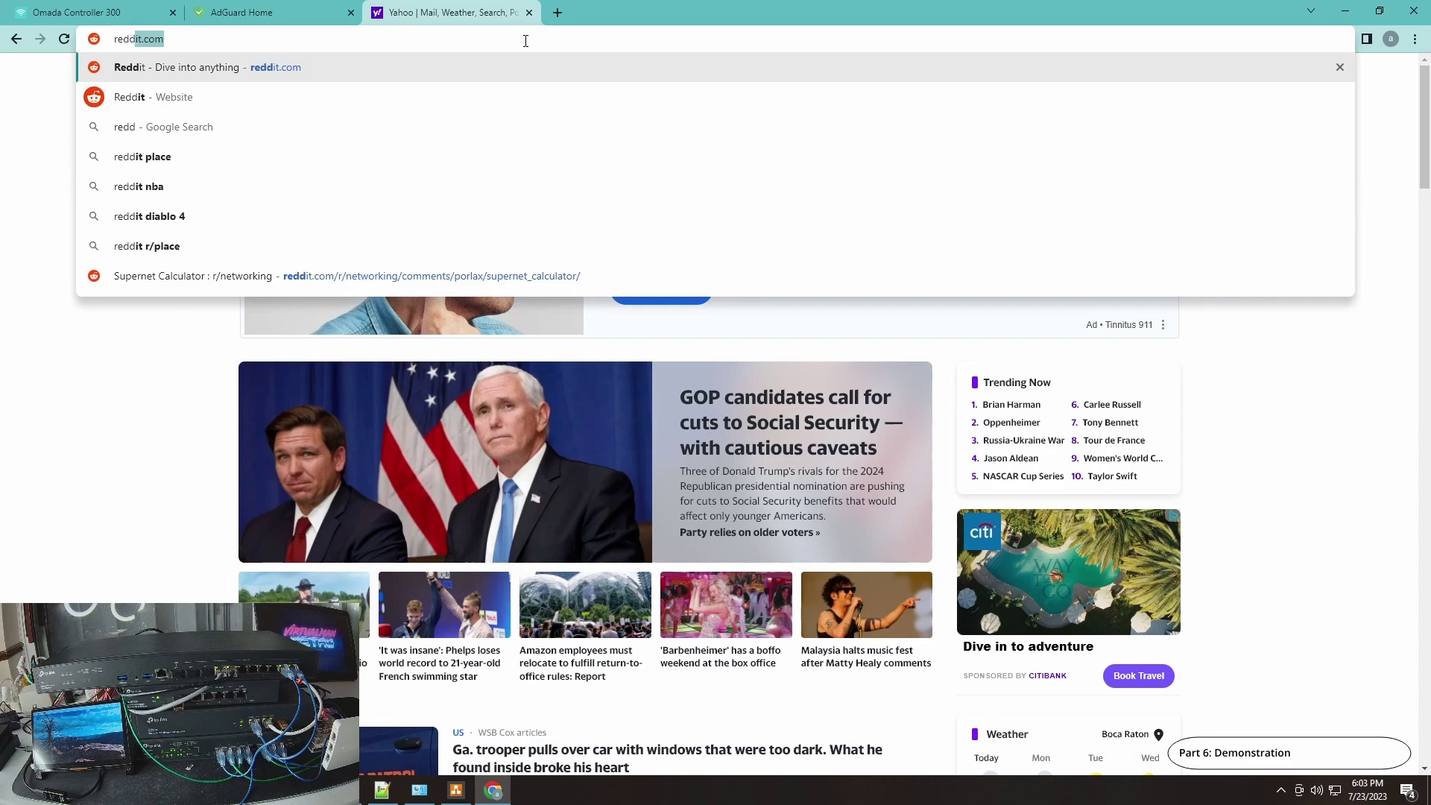
key("Return")
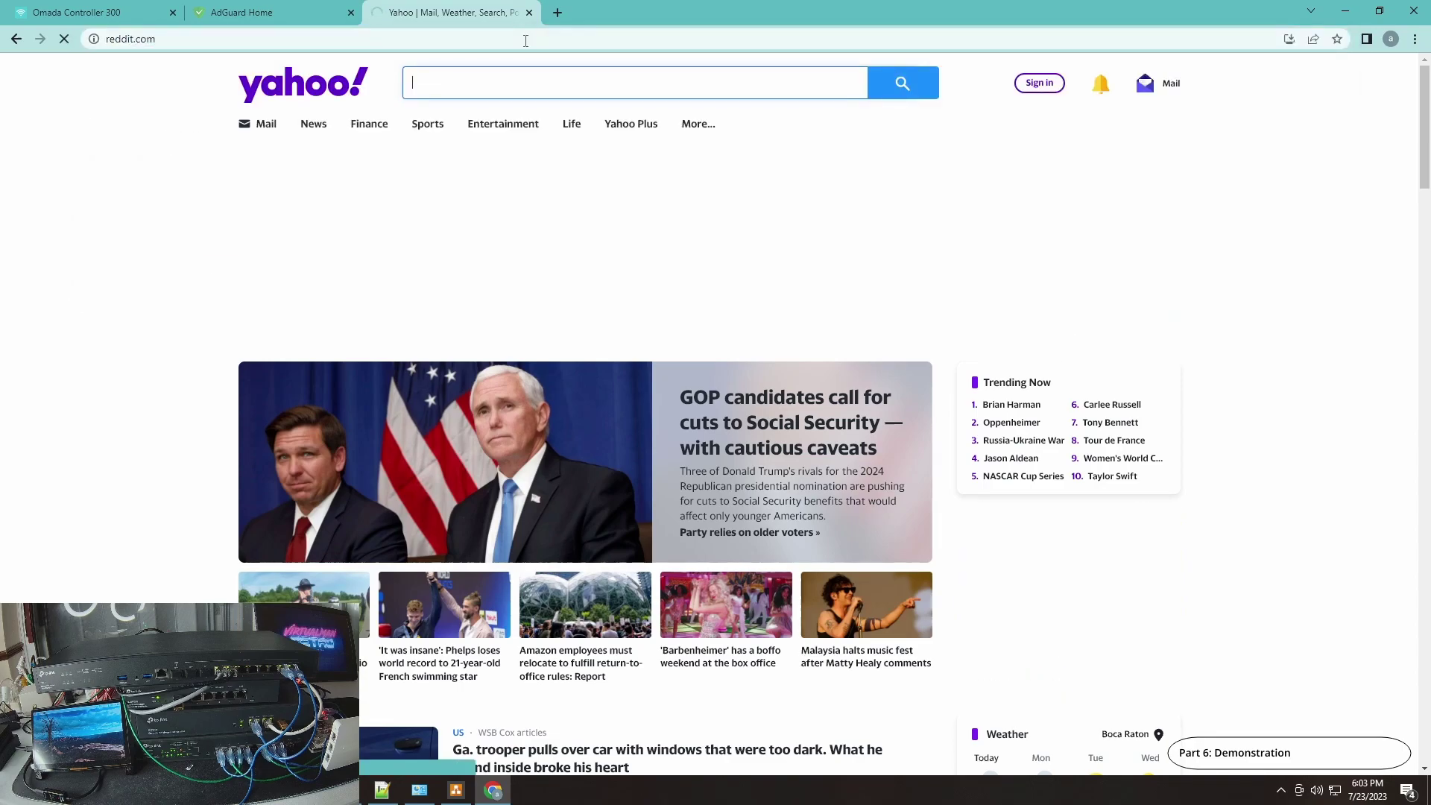
Step: Refresh AdGuard's statistics again until they show 360 DNS queries
left_click(244, 7)
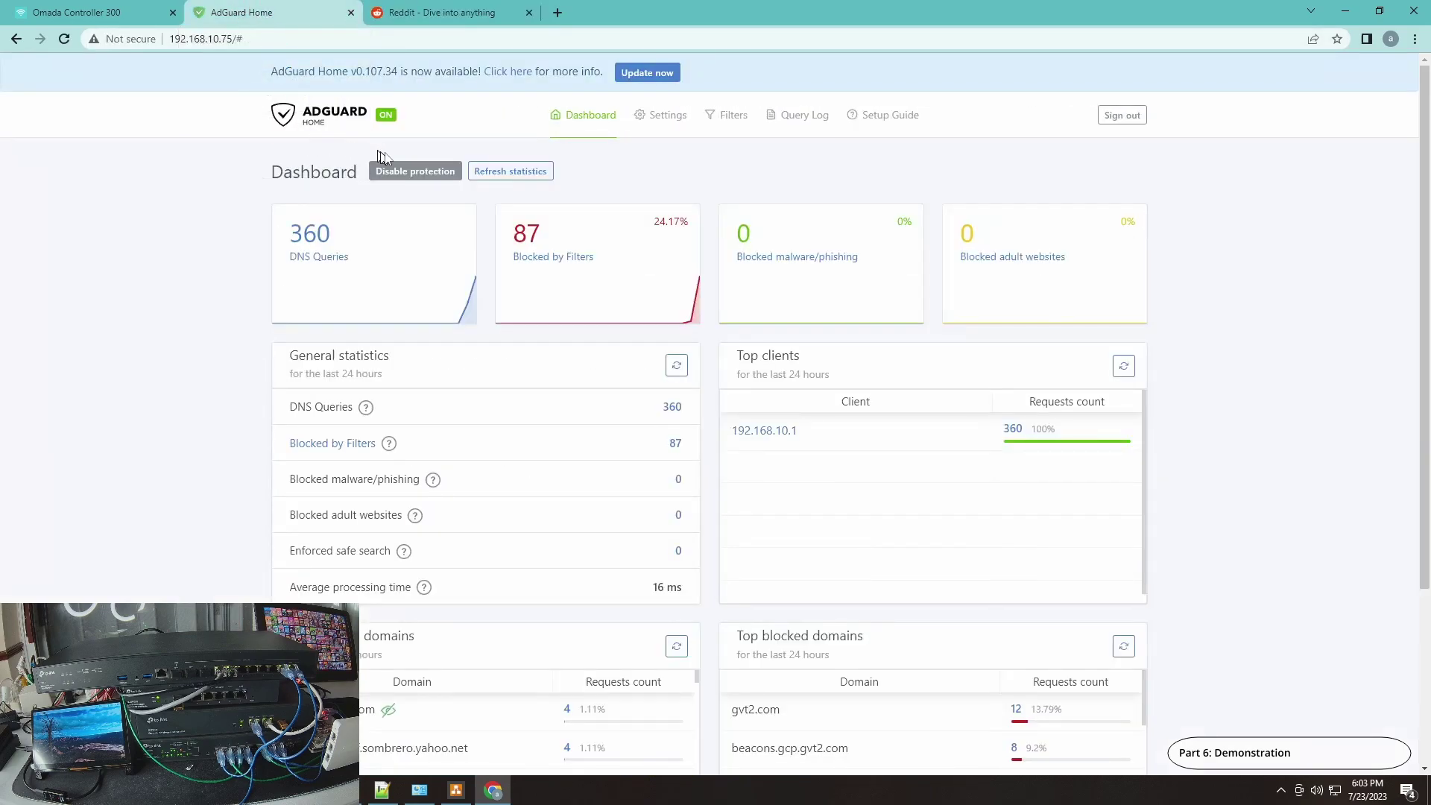
left_click(506, 177)
left_click(508, 177)
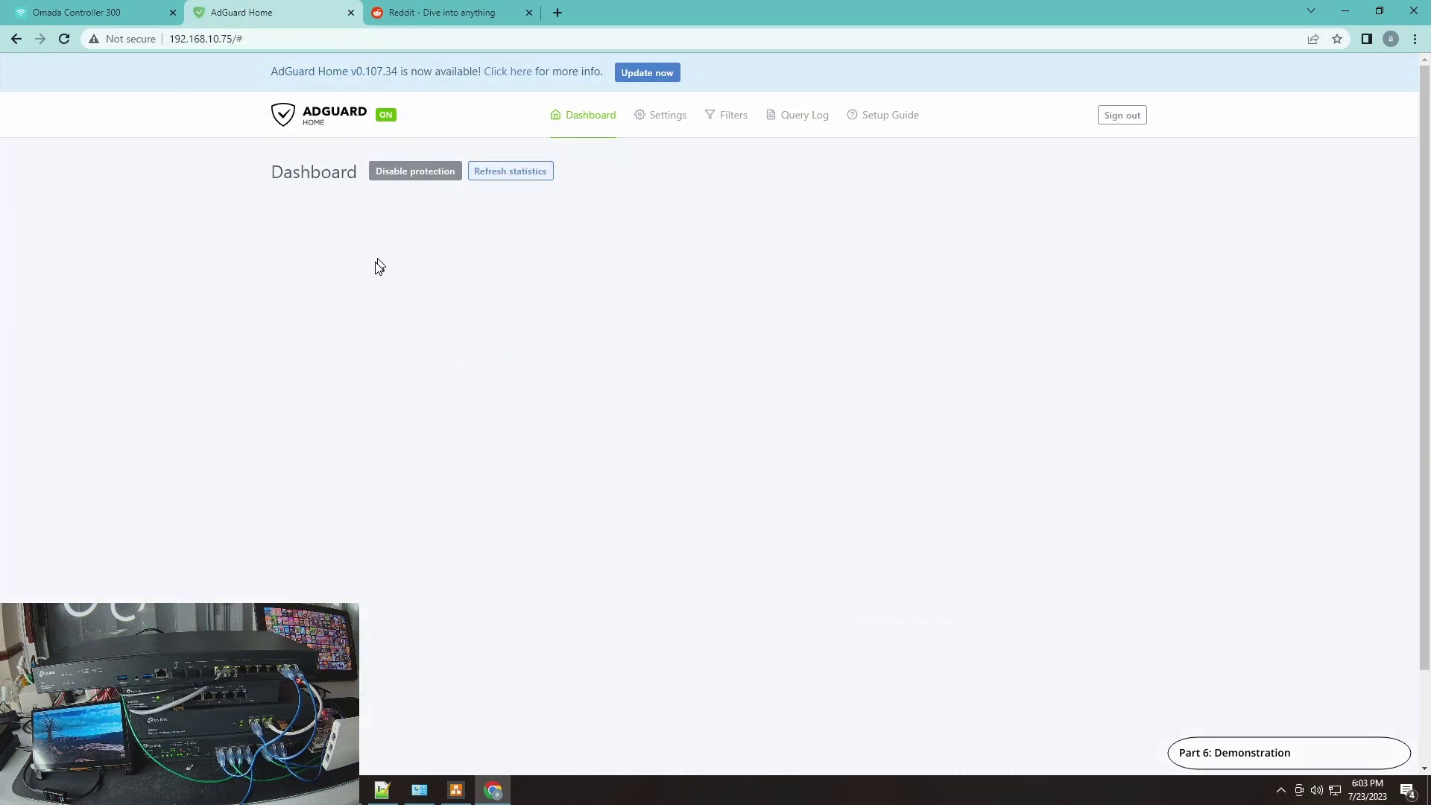
left_click(527, 166)
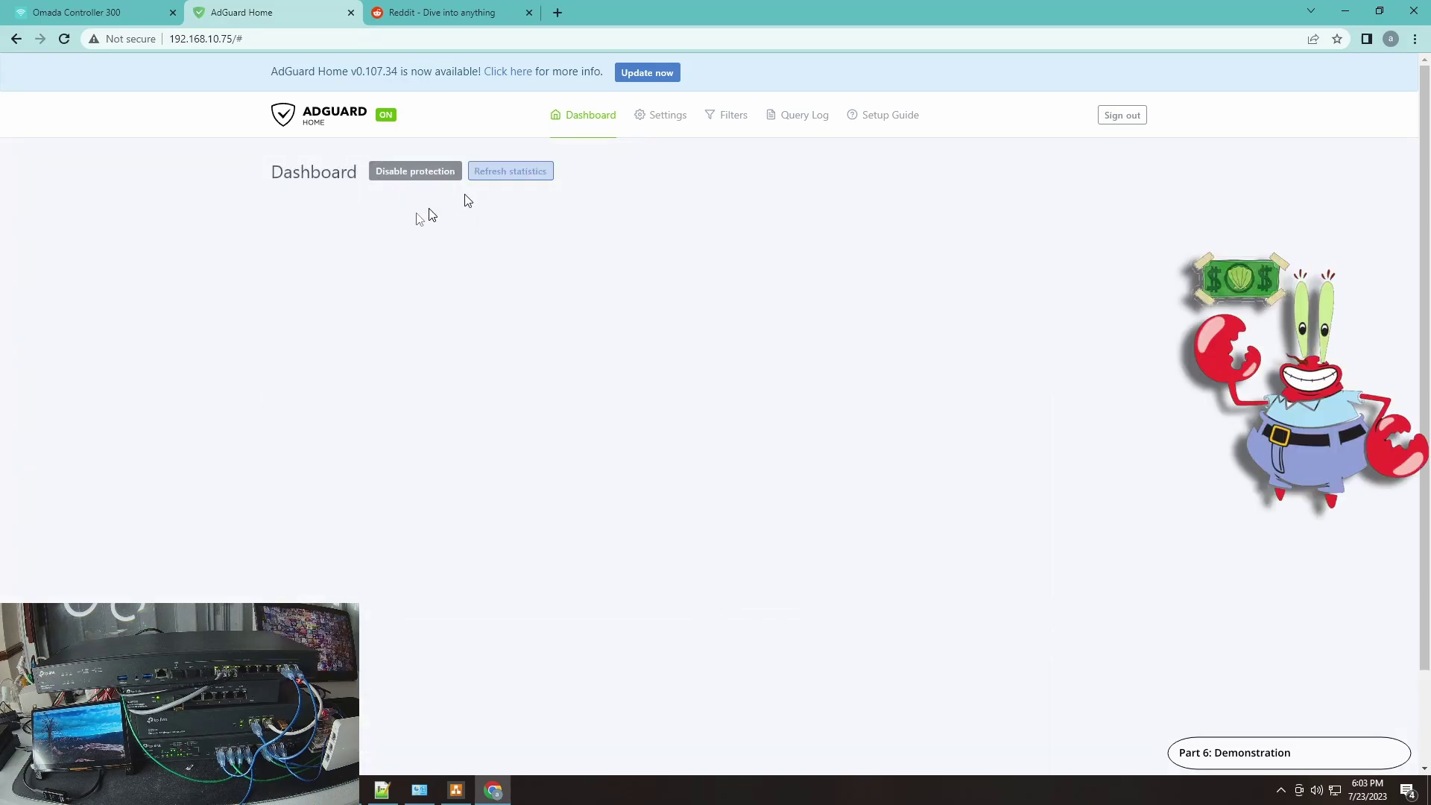
left_click(527, 175)
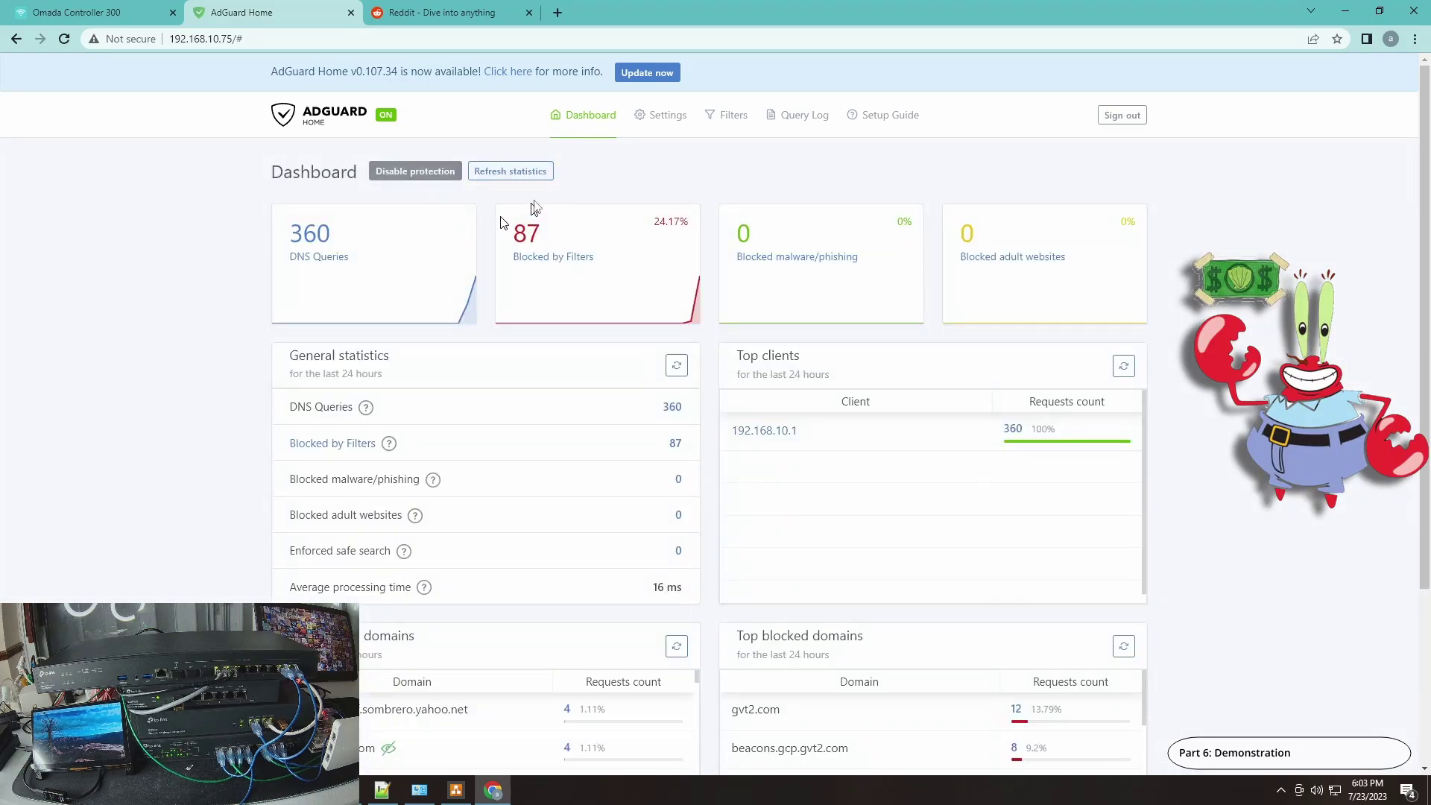
left_click(518, 170)
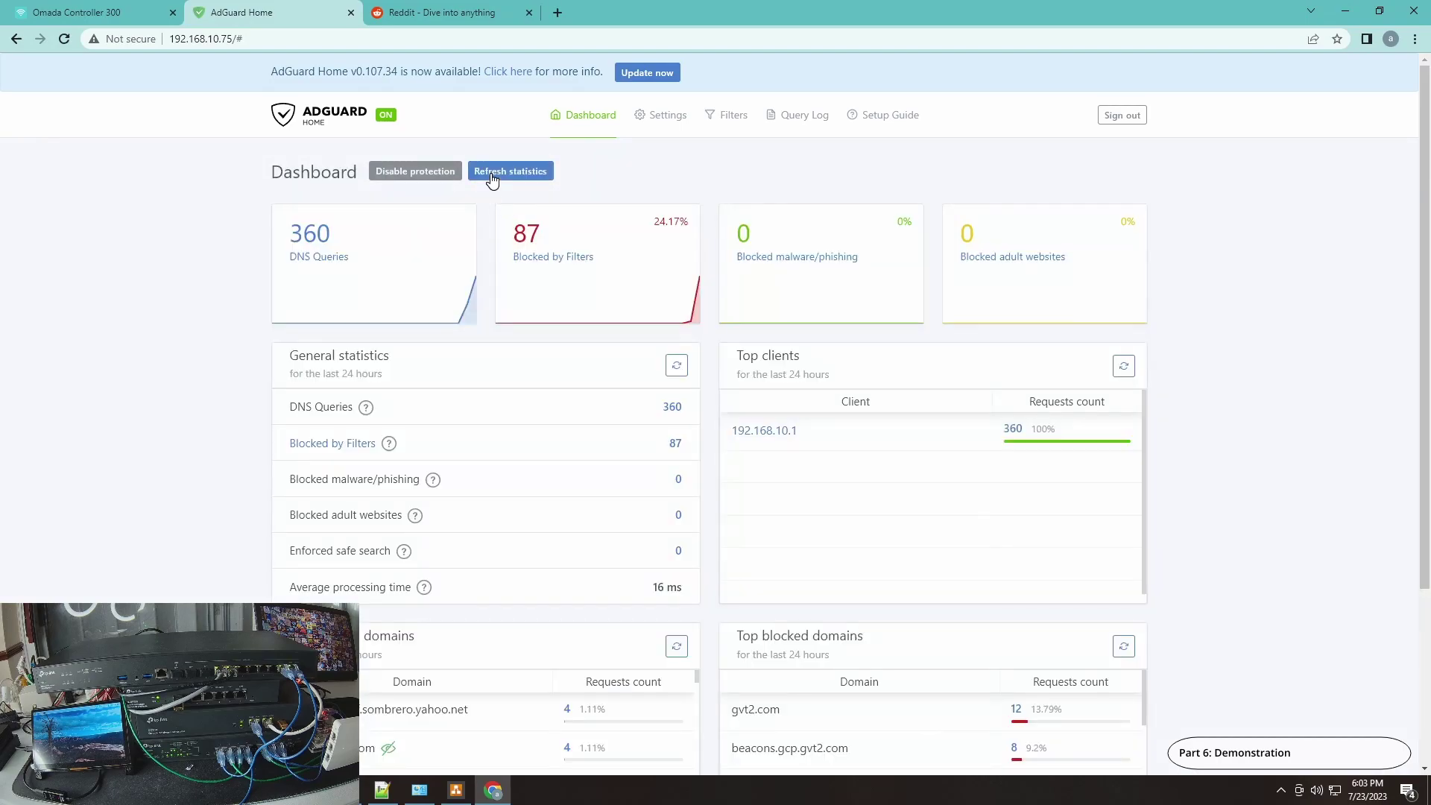
left_click(494, 176)
Step: Re-enable DNS Proxy with DNSSEC, forwarding to 192.168.10.75, and save it
left_click(86, 13)
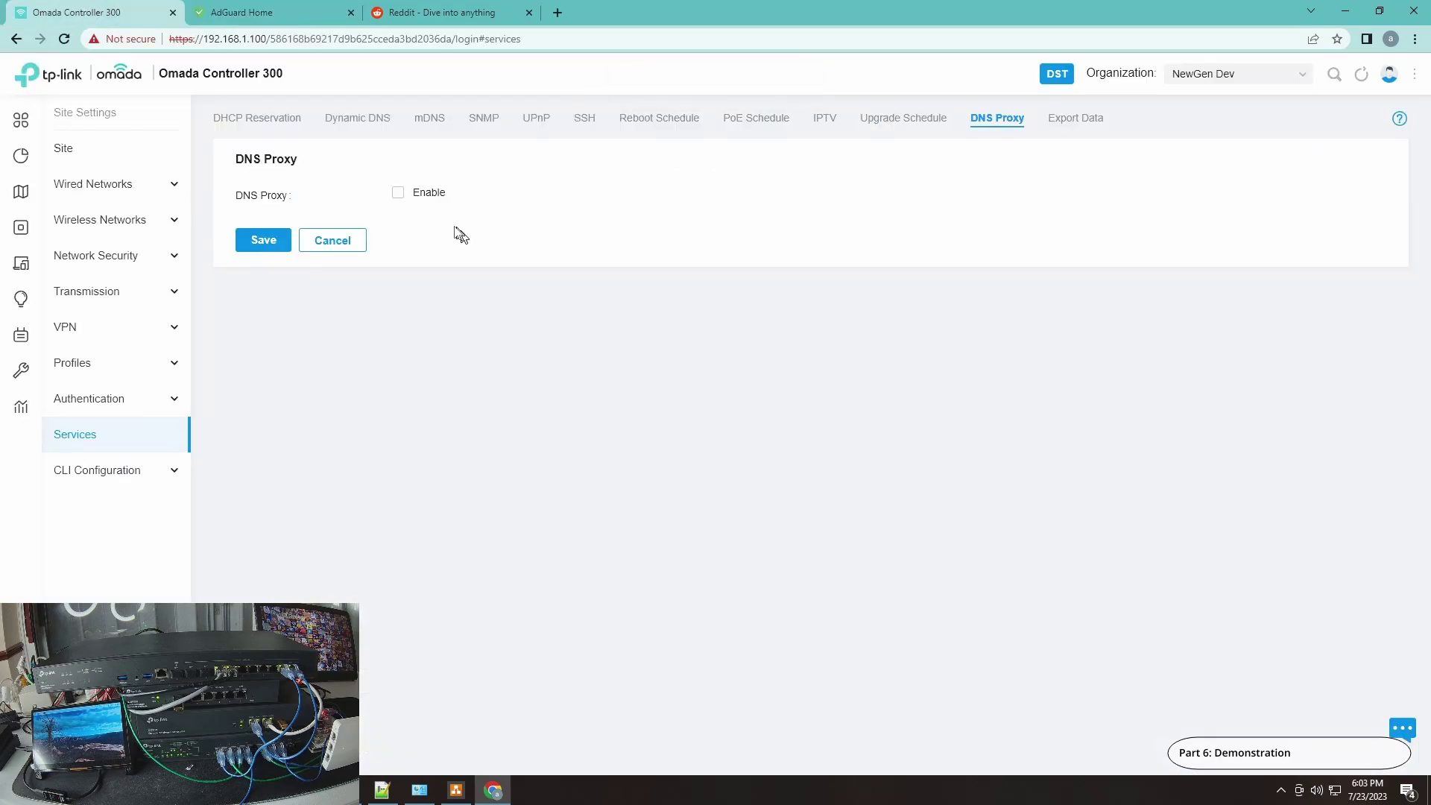
left_click(398, 194)
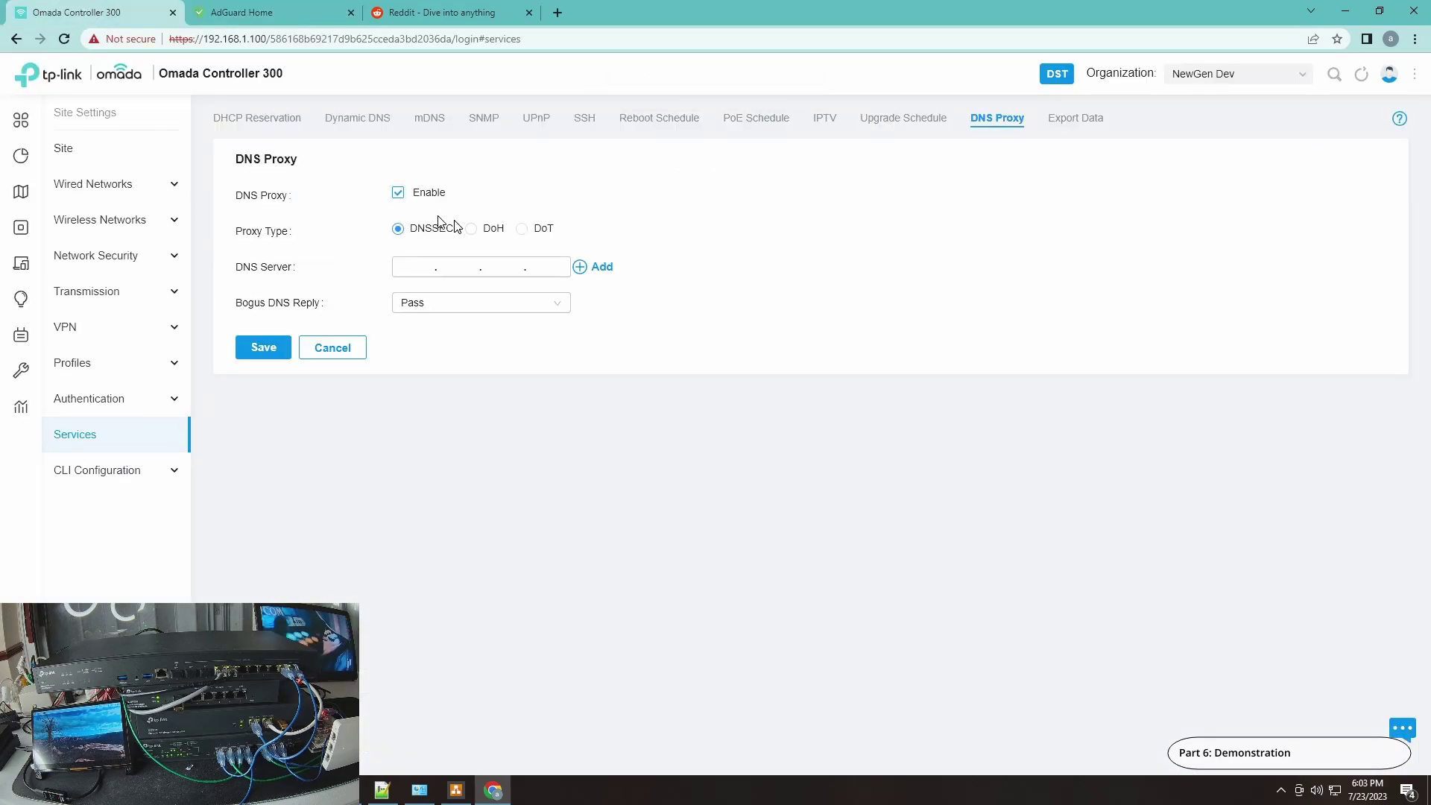
left_click(420, 275)
type("192 . 168 . ")
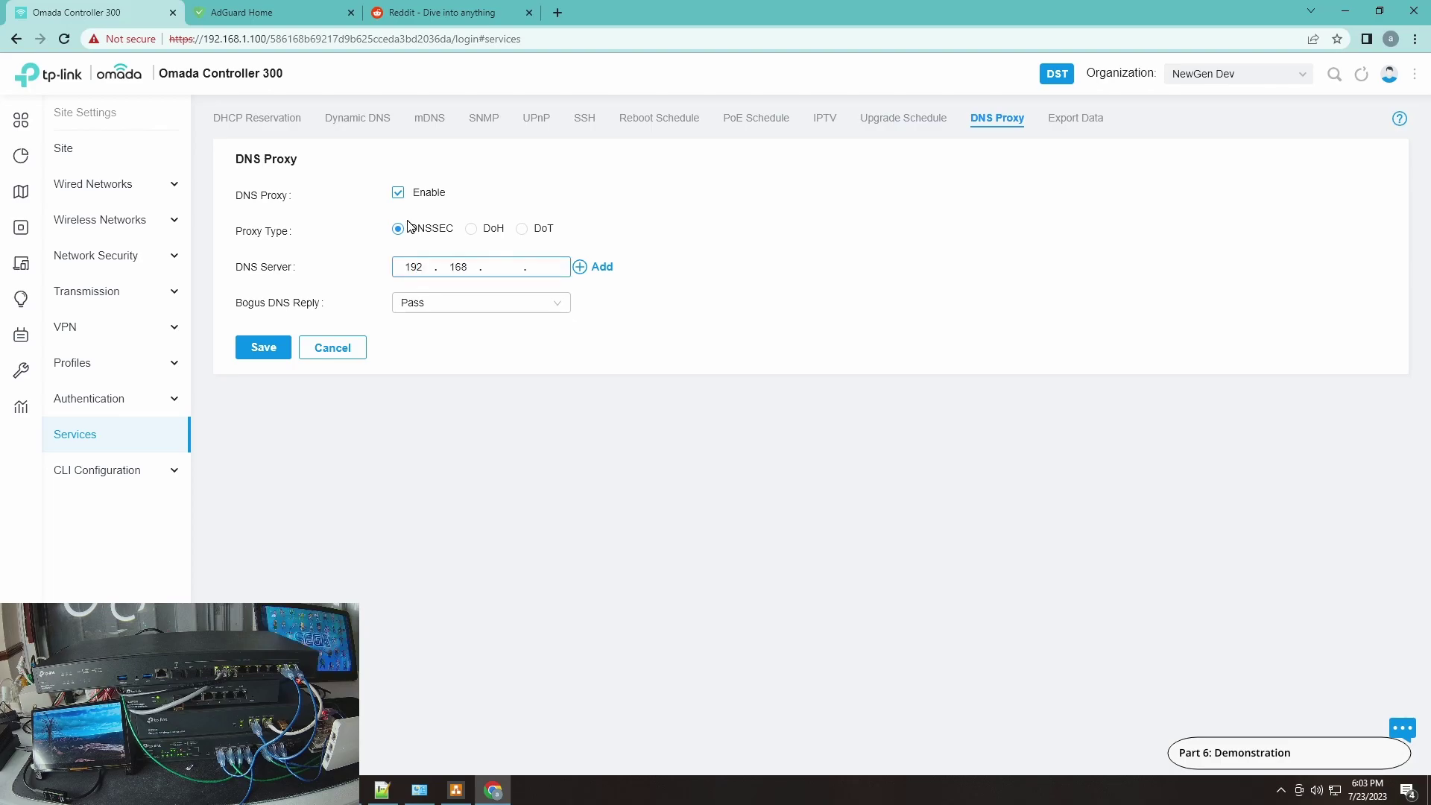
type("10")
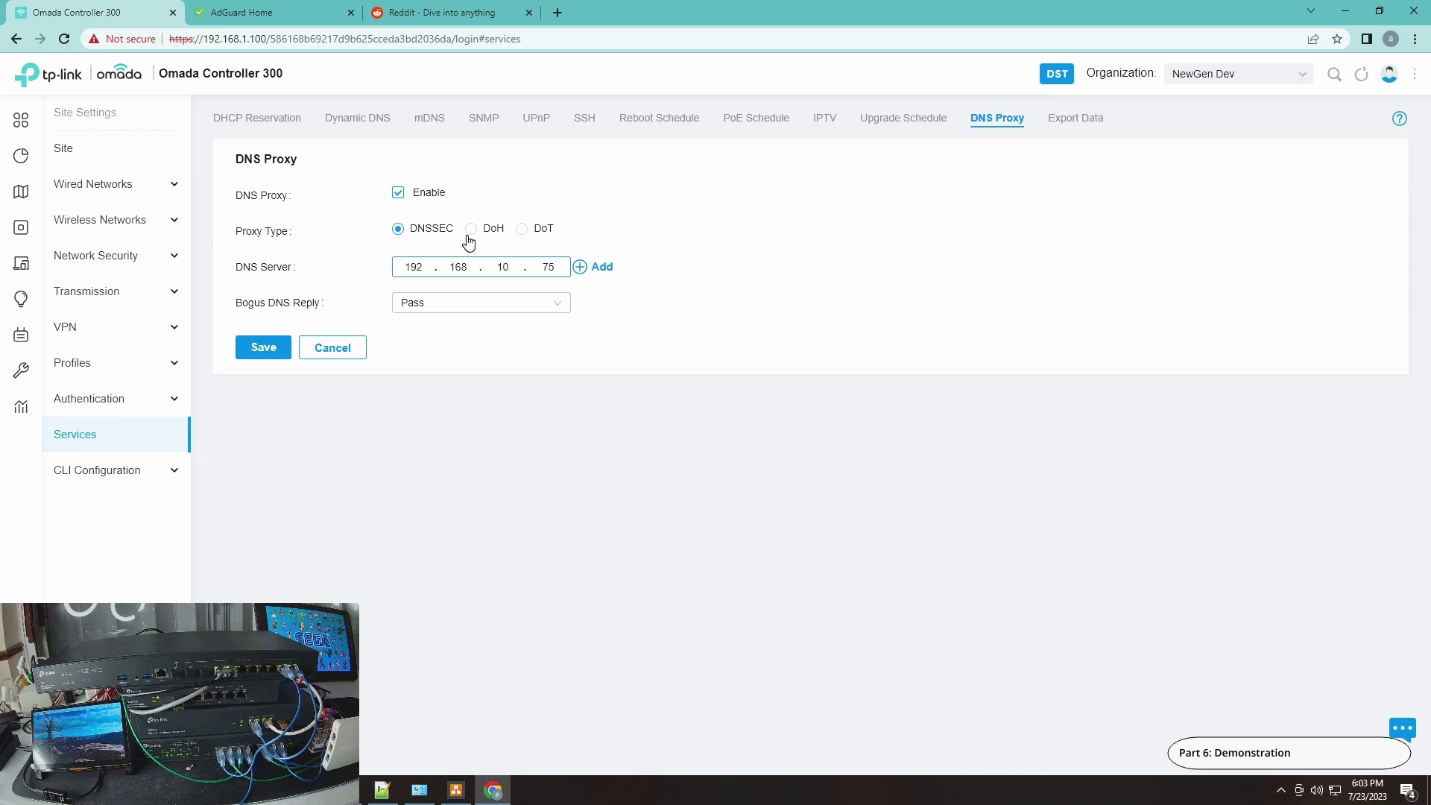
left_click(278, 349)
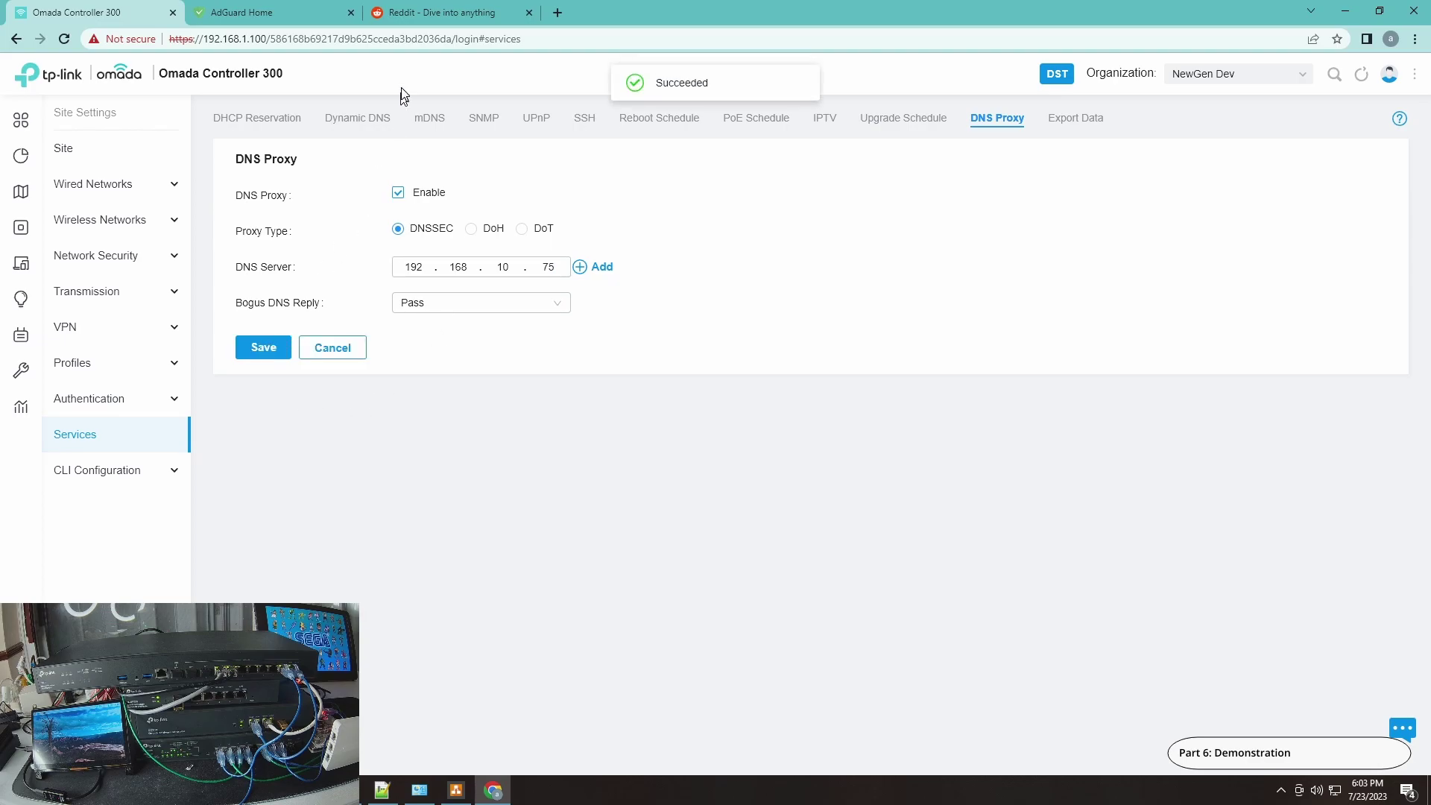
left_click(426, 13)
Step: Load arstechnica.com in the Reddit tab and scroll through its front page
left_click(445, 39)
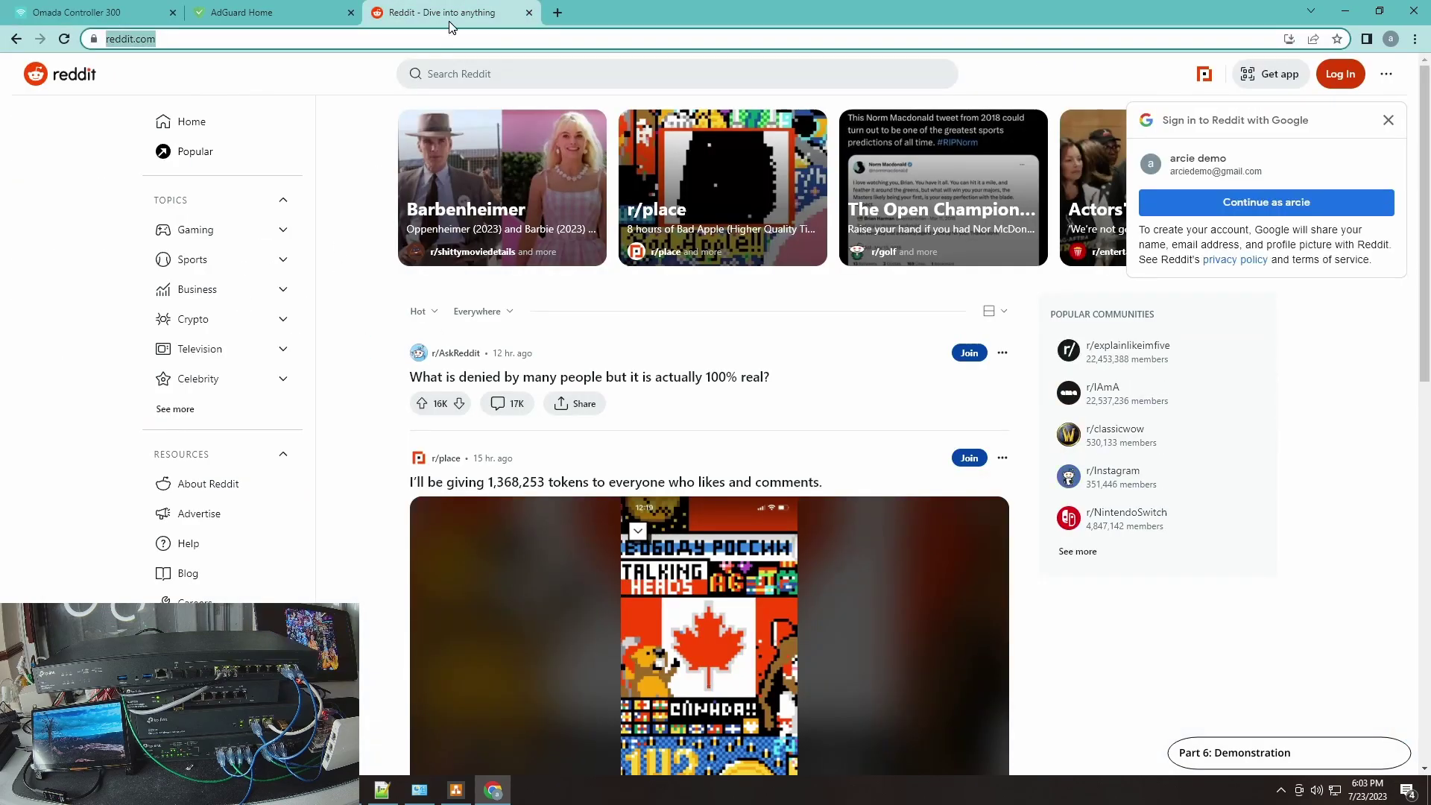
type("ars")
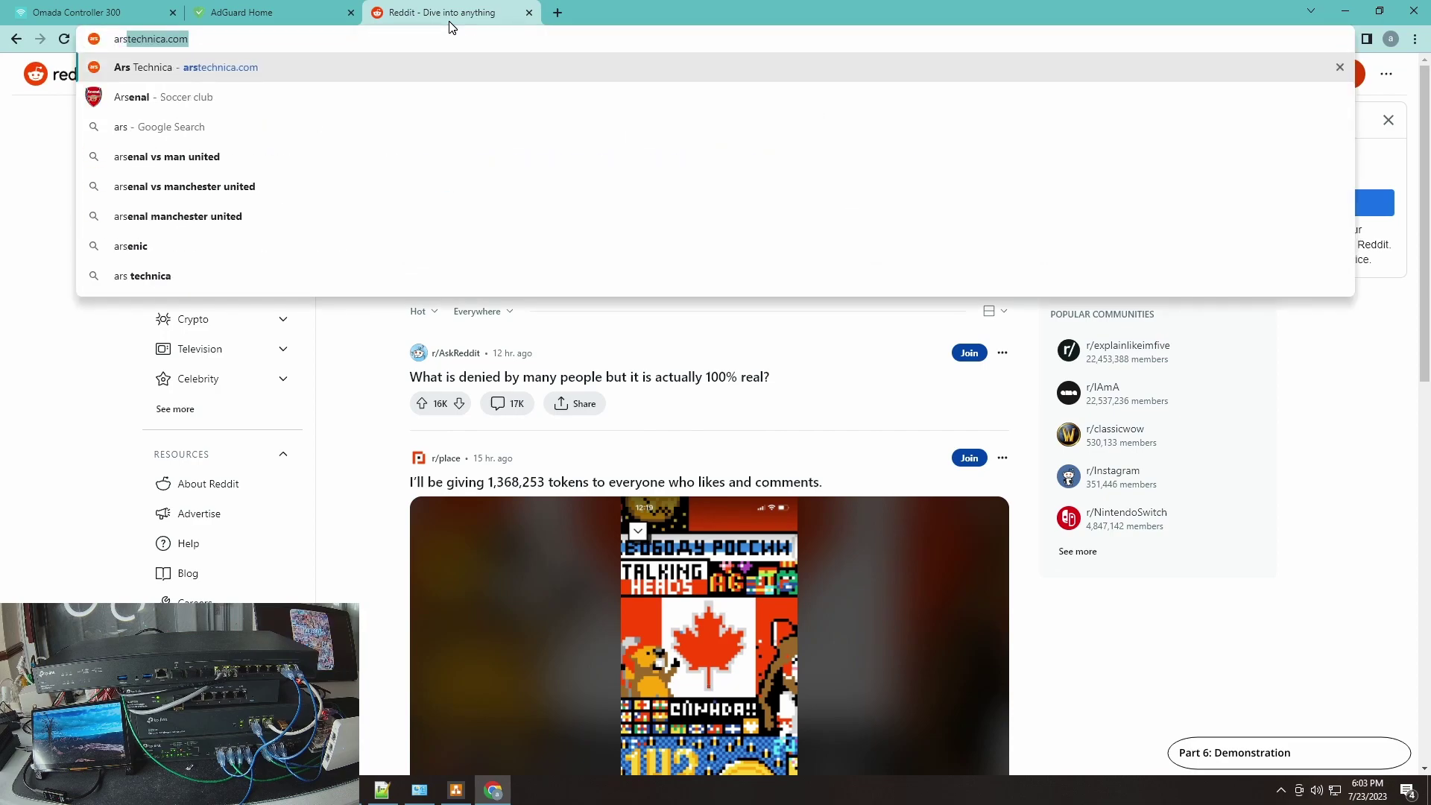
key("Return")
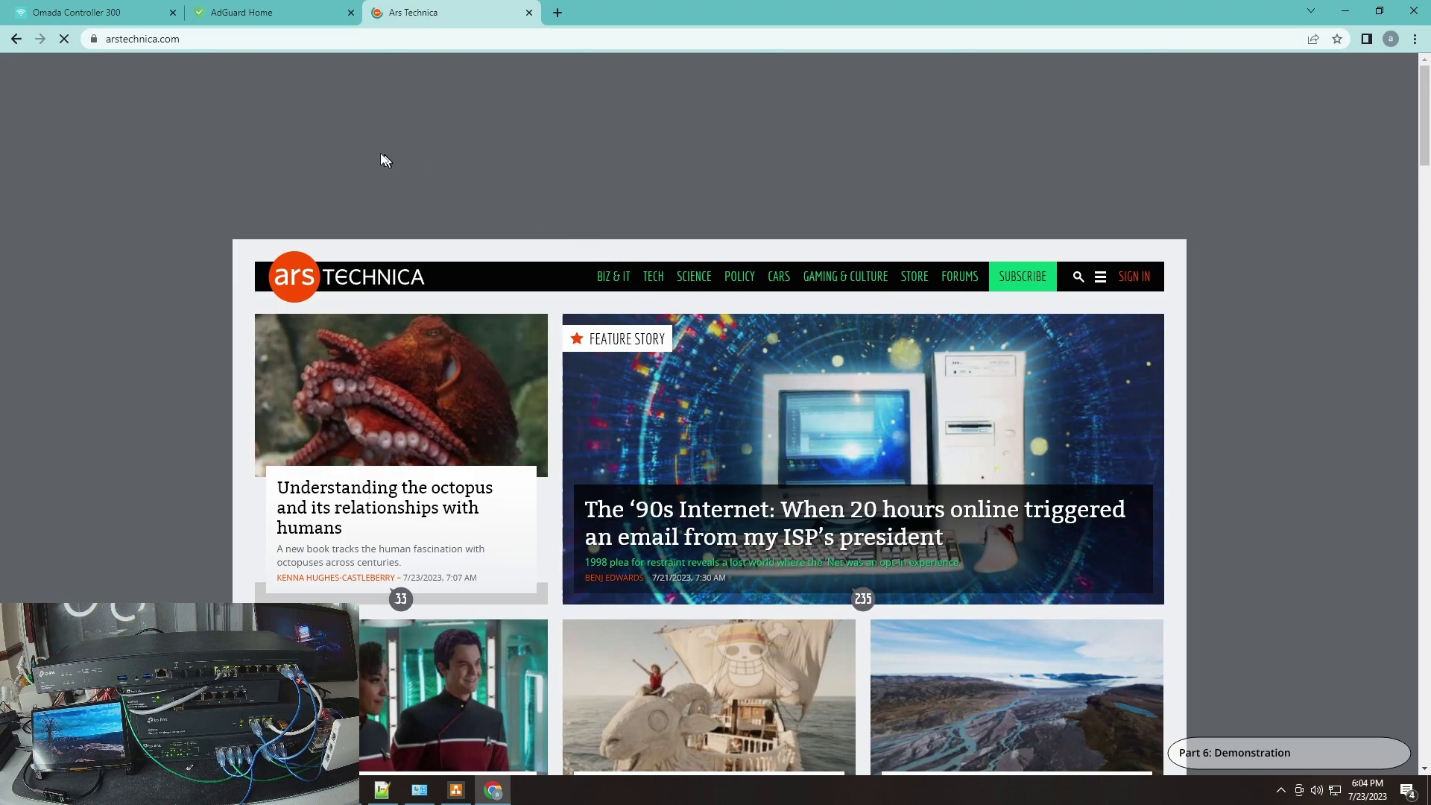
scroll(600, 197, "down", 10)
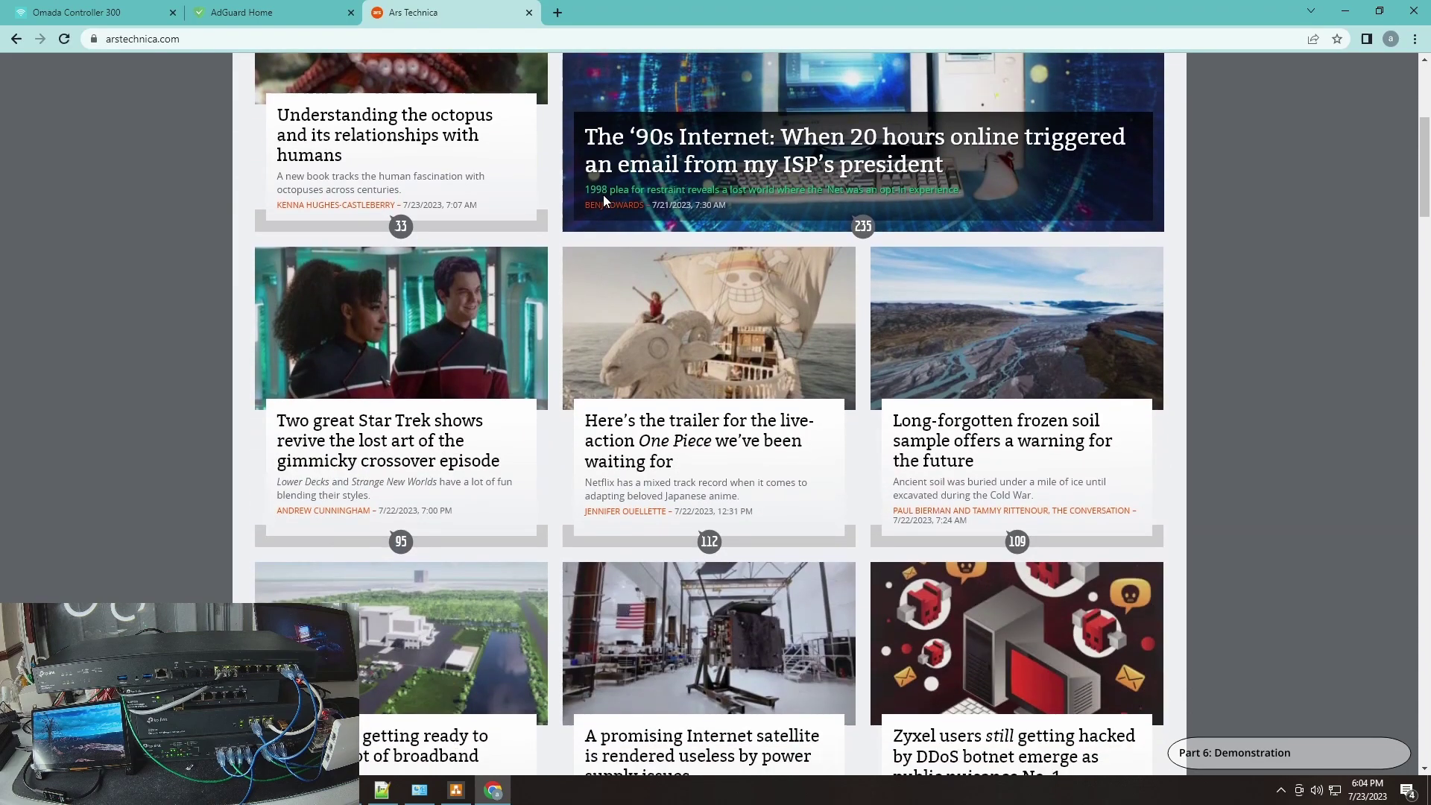
scroll(604, 201, "down", 3)
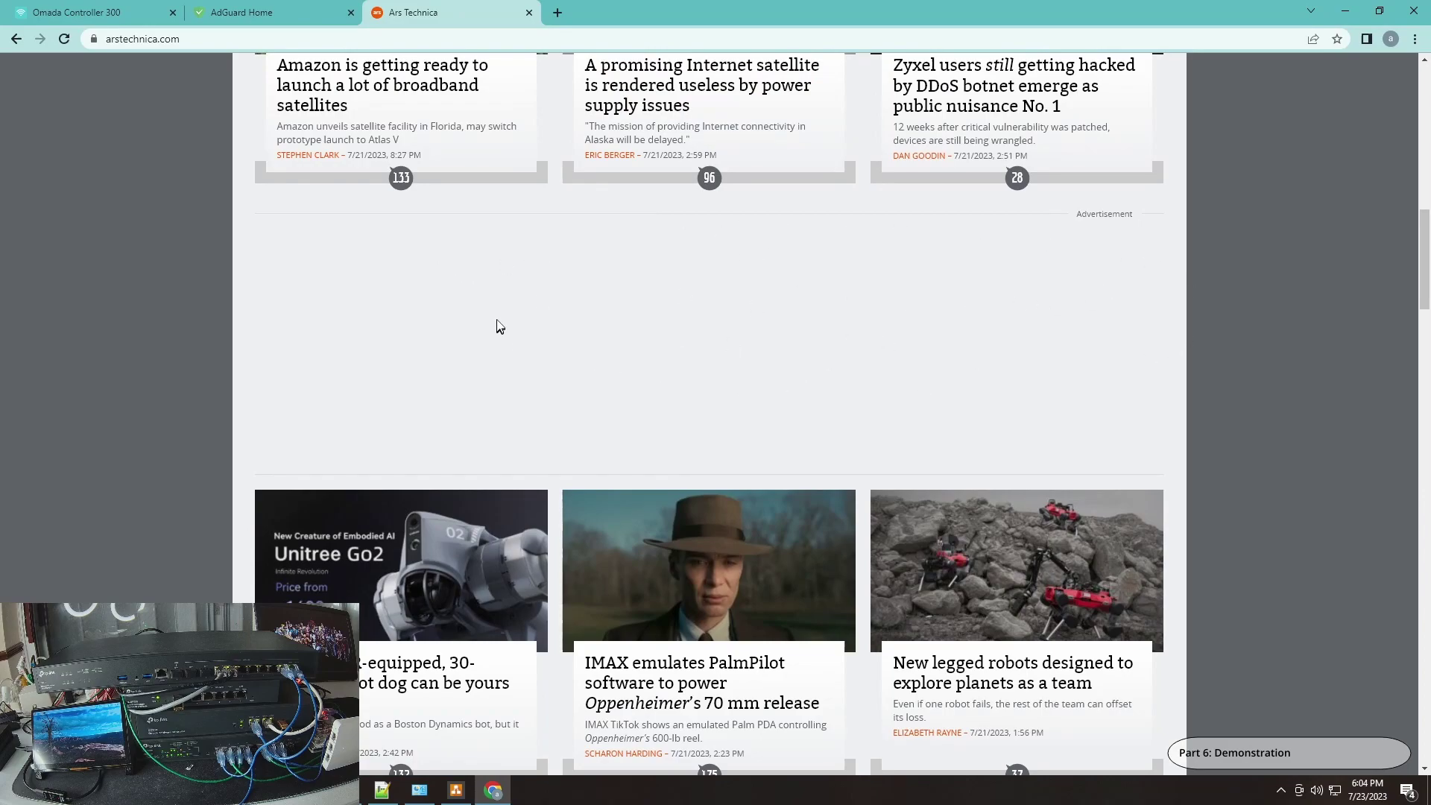
scroll(497, 320, "down", 6)
scroll(508, 294, "down", 3)
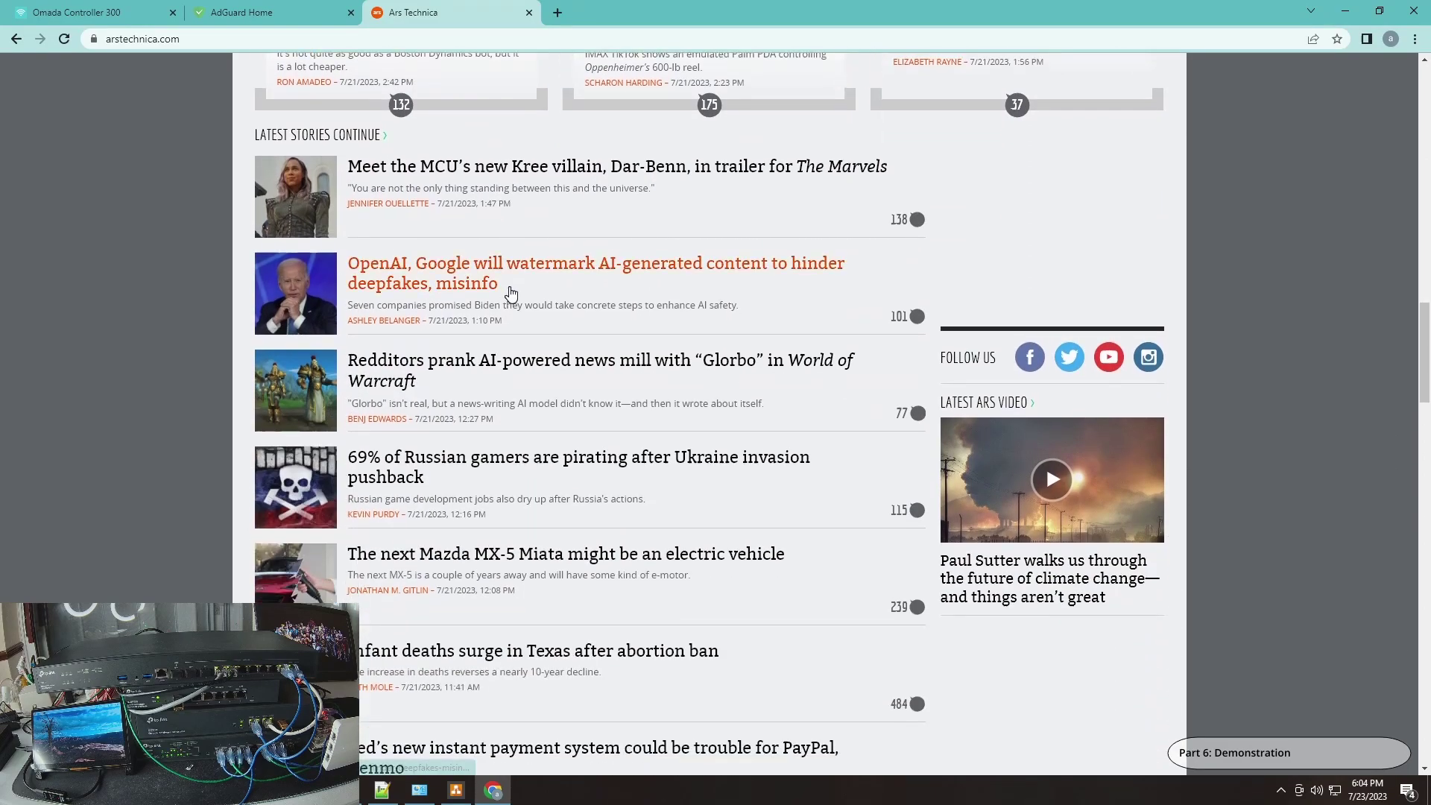
scroll(508, 294, "up", 10)
scroll(511, 292, "up", 10)
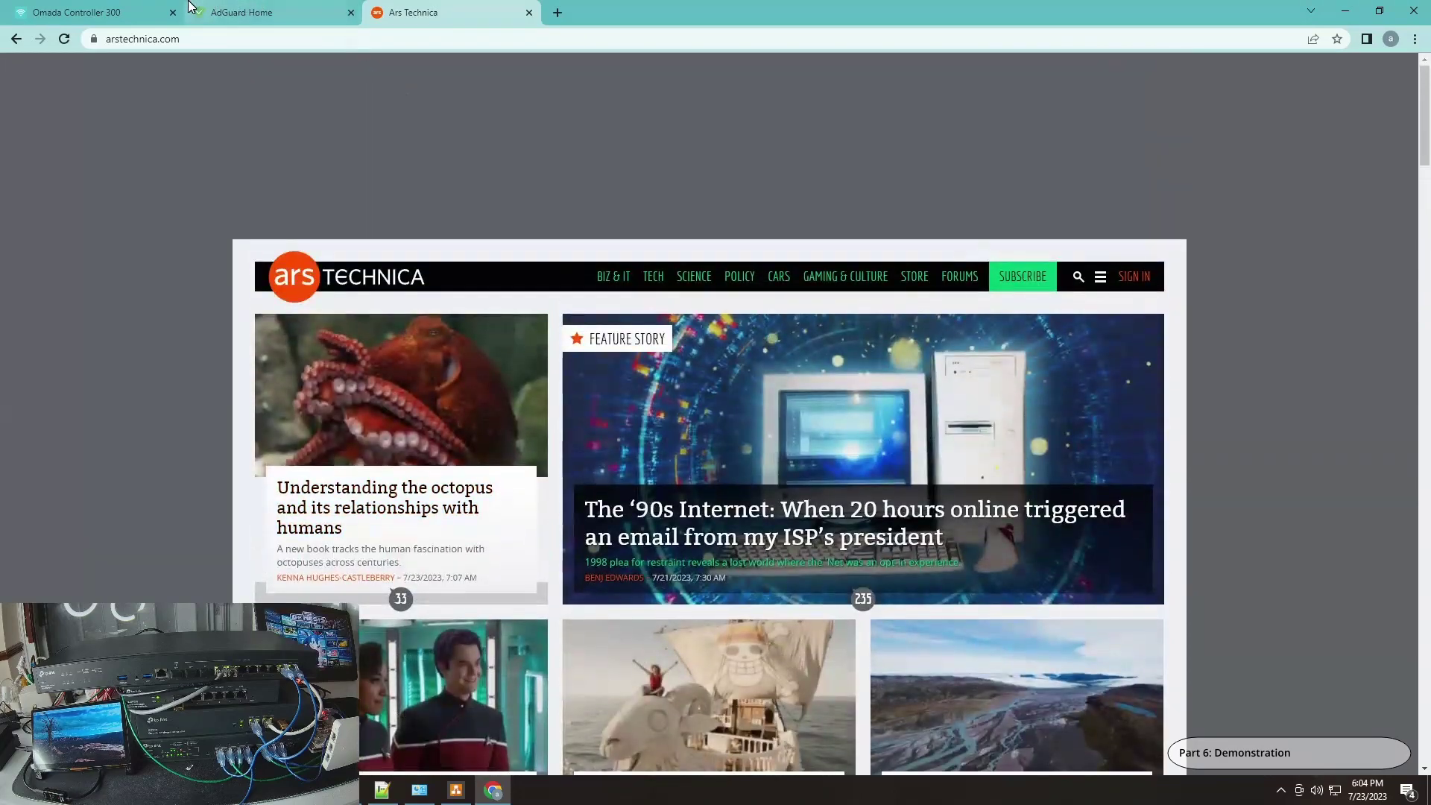
left_click(220, 12)
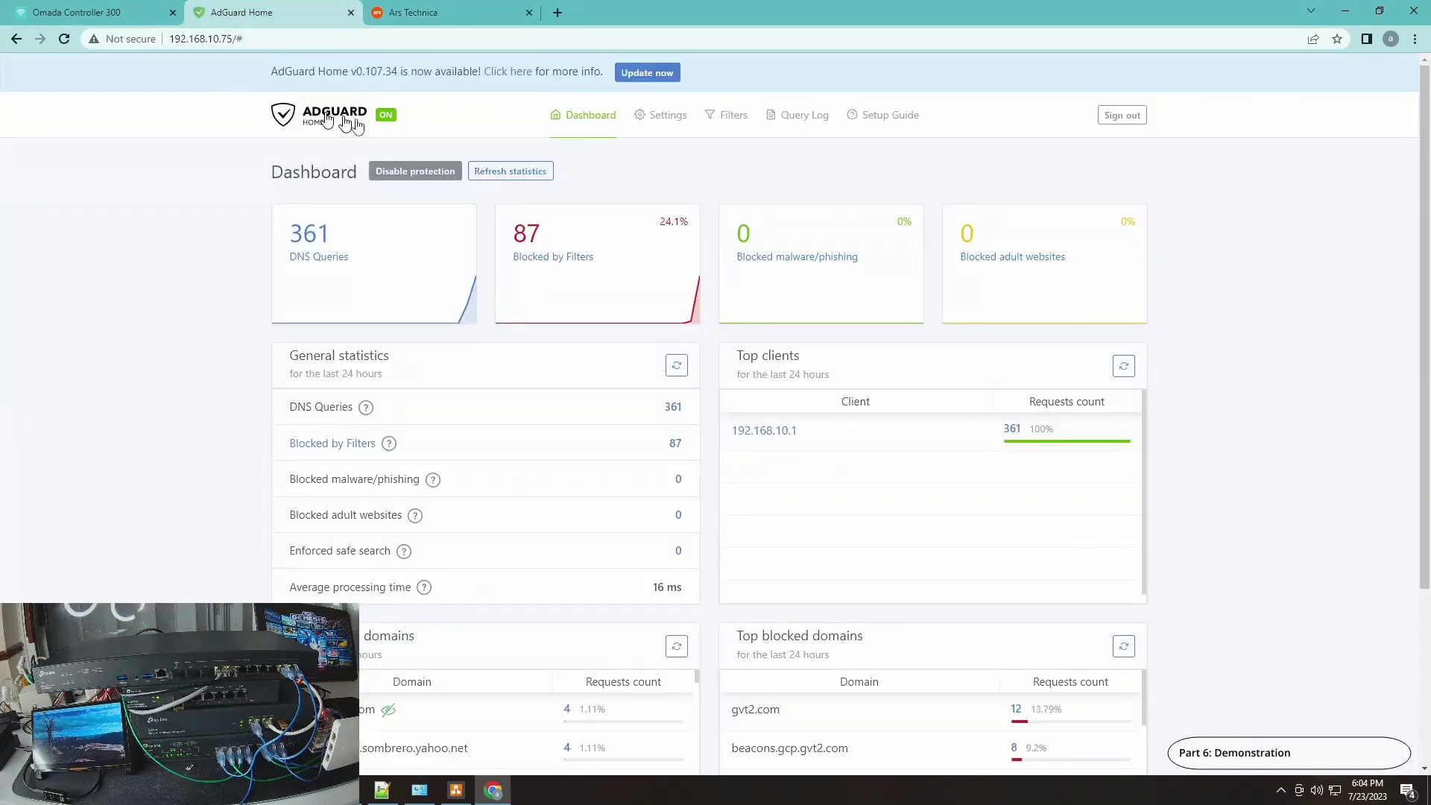
Step: Refresh AdGuard to 615 queries and 219 blocked, then return to Omada DNS Proxy
left_click(510, 173)
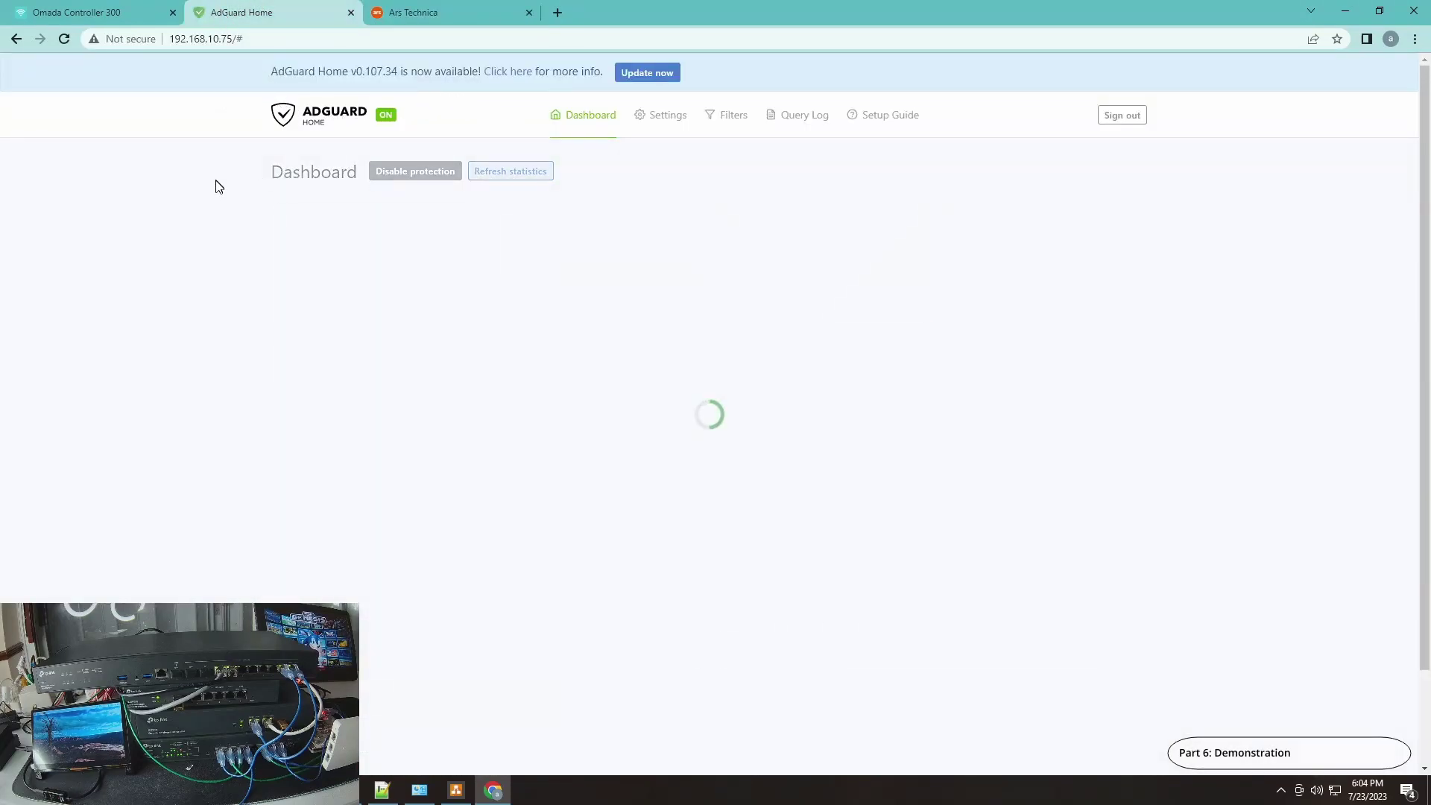
left_click(384, 10)
left_click(207, 8)
left_click(97, 12)
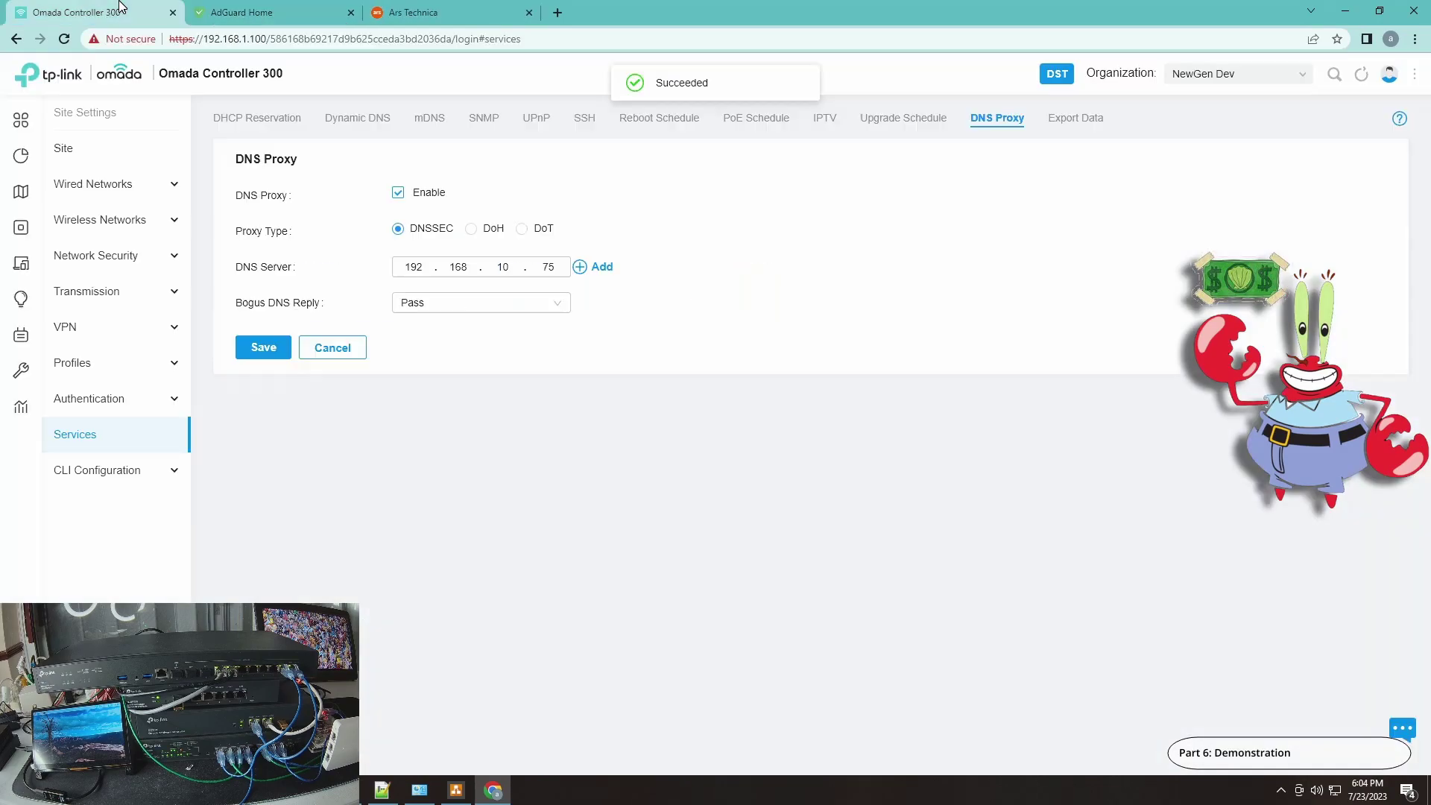